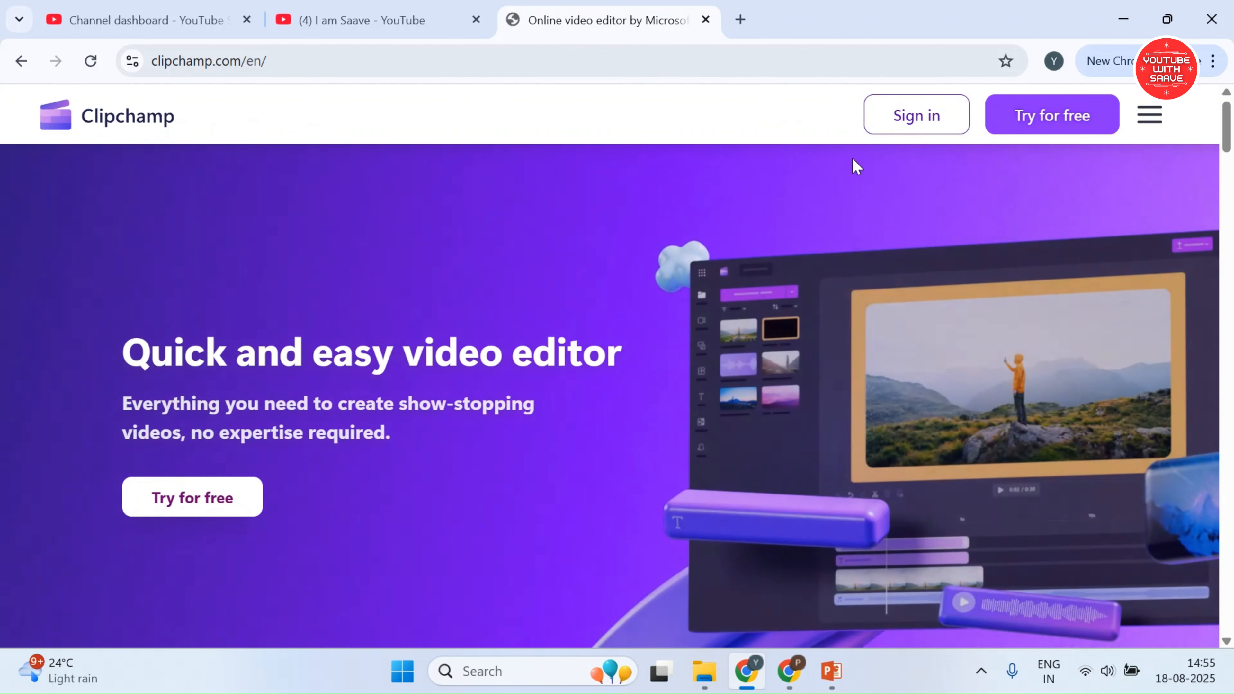
# Sign in to Clipchamp, postponing the Microsoft account connection, and start a new video from scratch
pyautogui.click(896, 119)
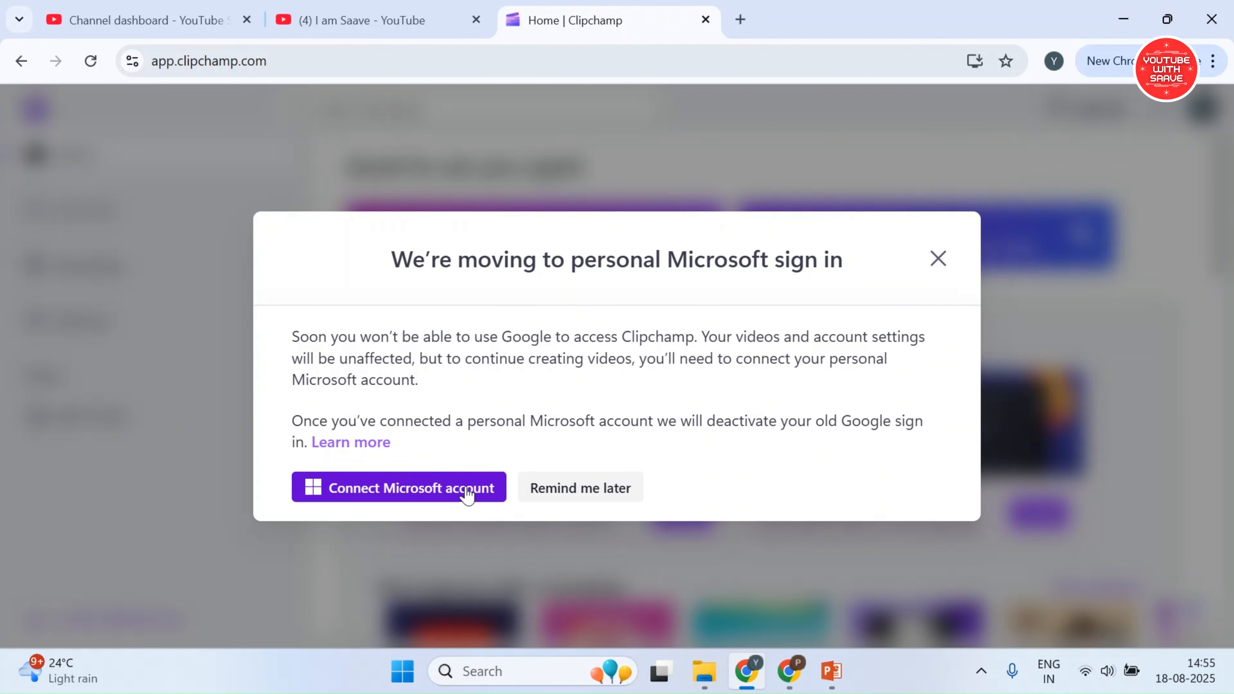
pyautogui.click(539, 493)
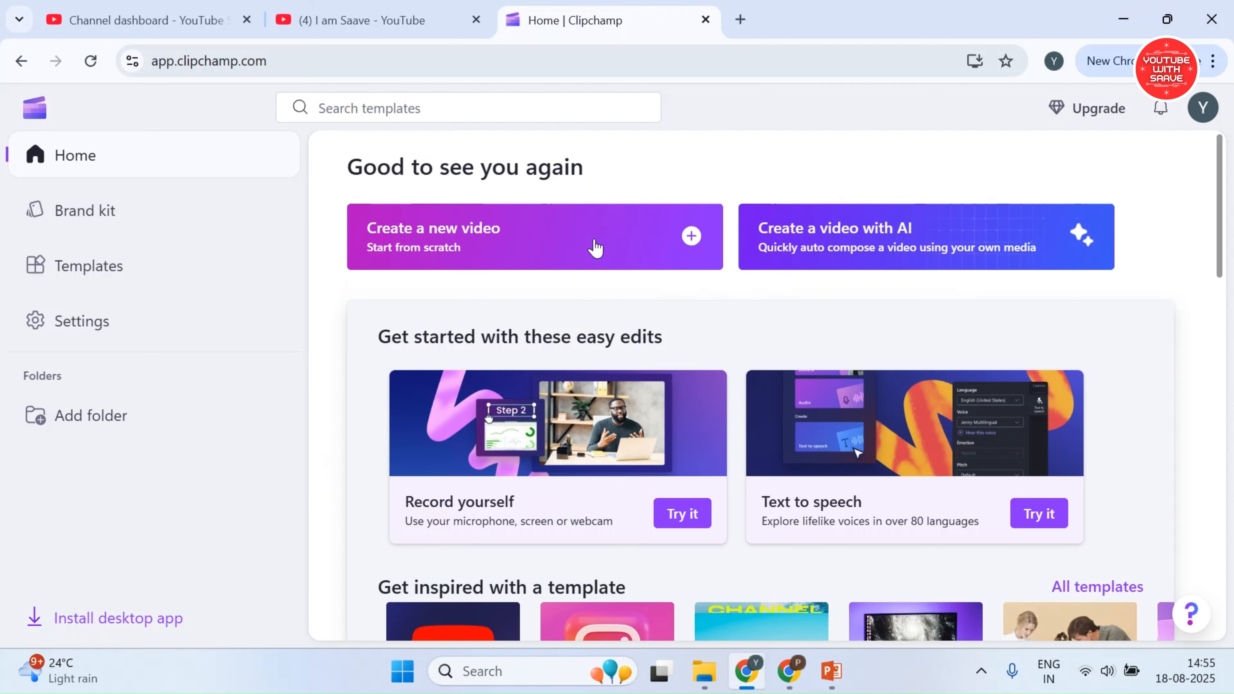
pyautogui.scroll(-10, 504, 311)
pyautogui.scroll(2, 469, 325)
pyautogui.scroll(-8, 716, 372)
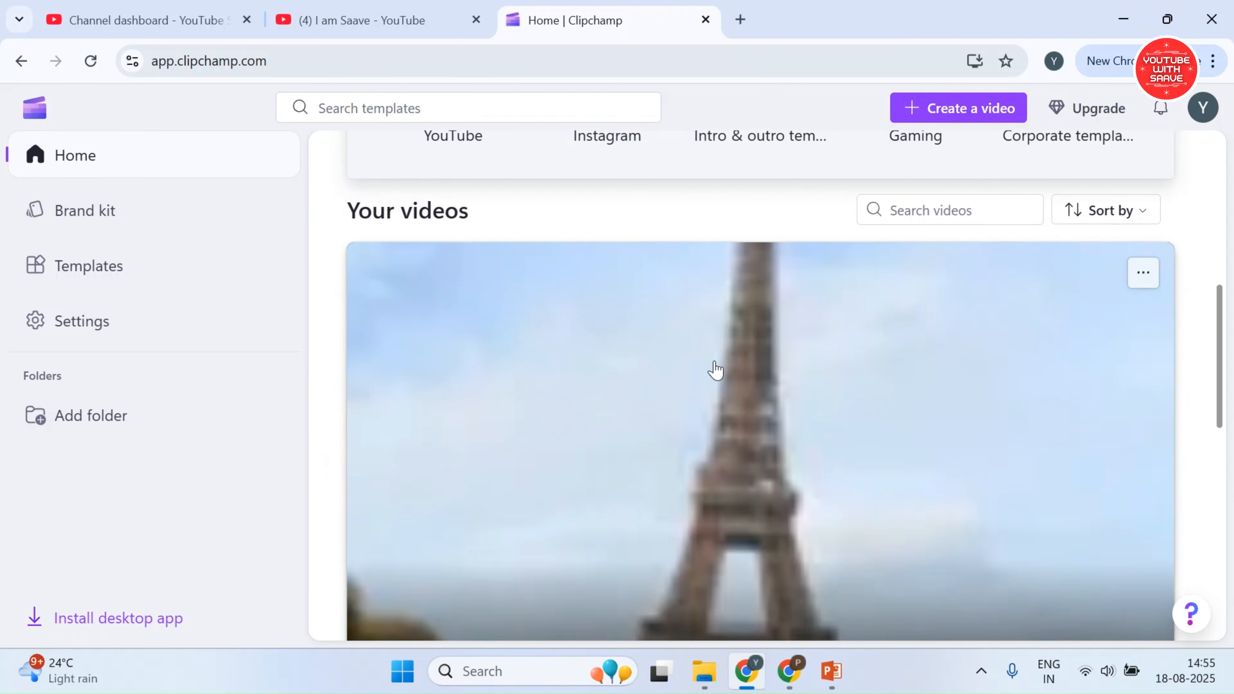
pyautogui.scroll(15, 709, 368)
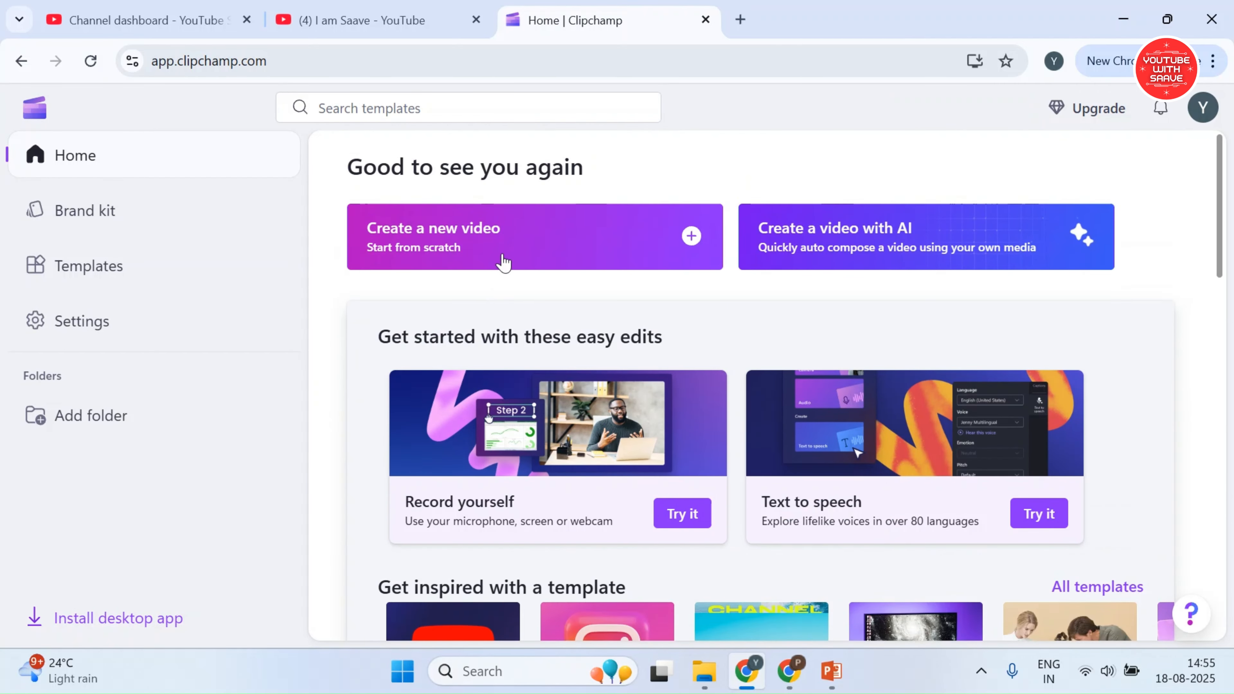
pyautogui.click(539, 265)
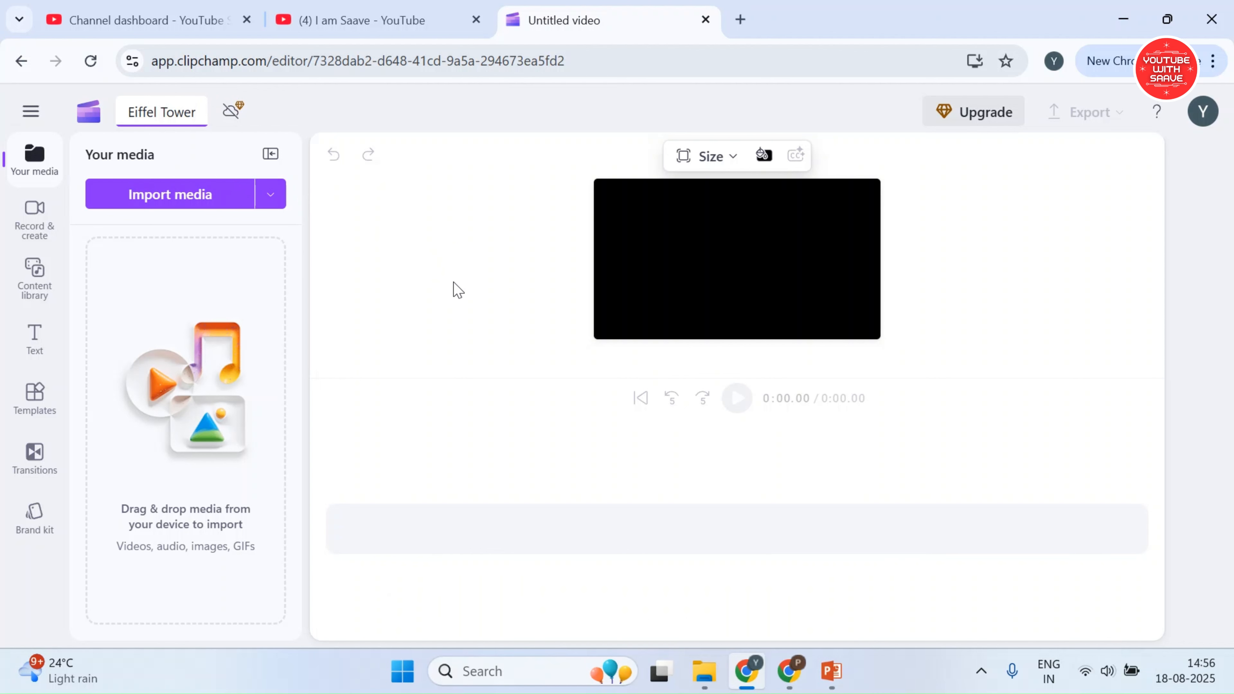
# Search the content library for "eiffel tower" and look through the mixed results and the full list of images
pyautogui.click(34, 294)
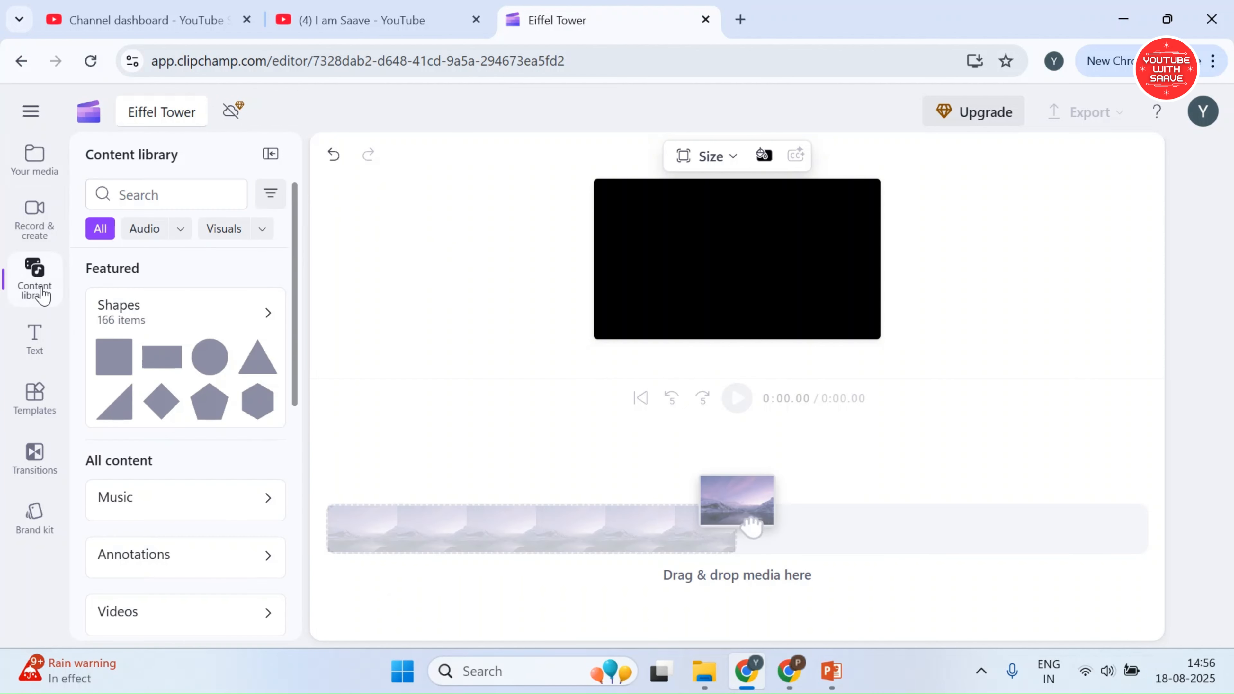
pyautogui.click(143, 195)
pyautogui.write('eiffel tow')
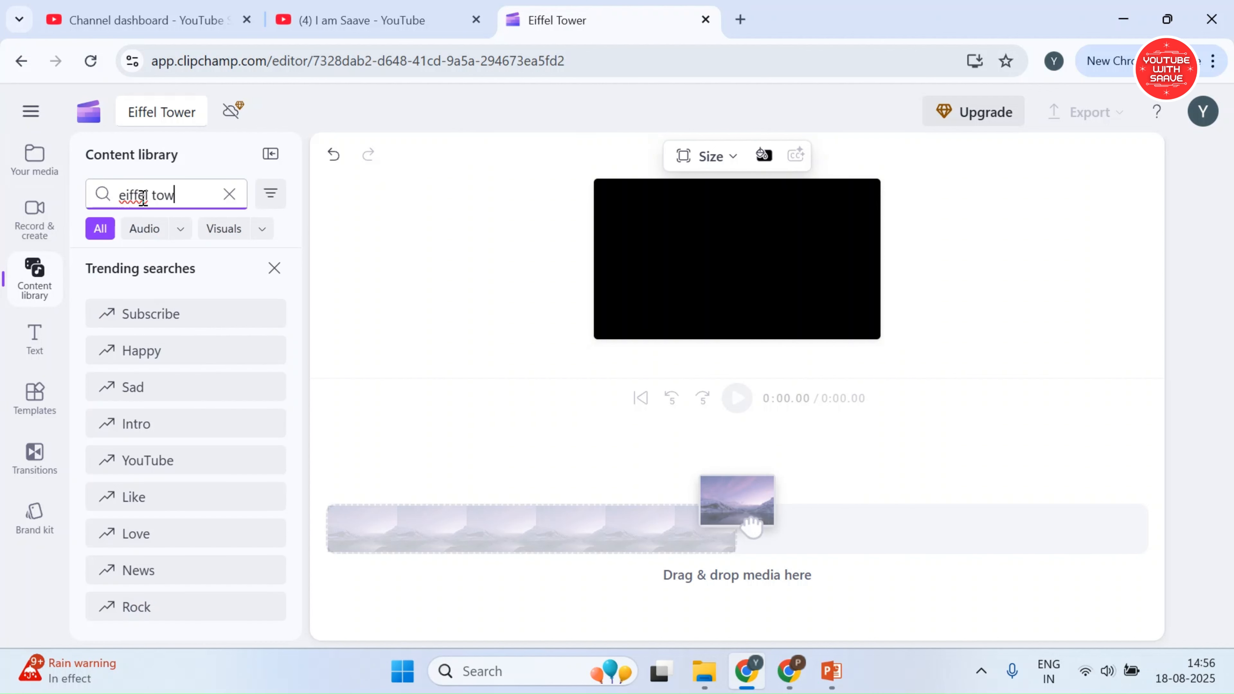
pyautogui.write('er')
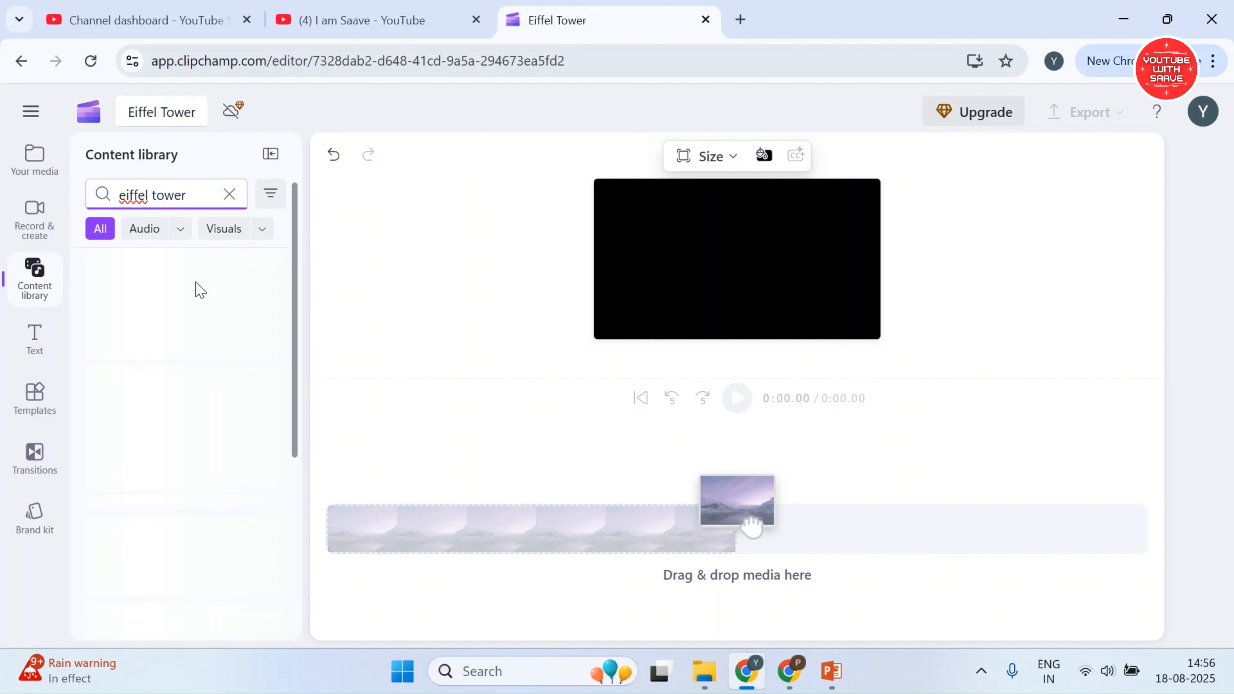
pyautogui.scroll(-10, 235, 303)
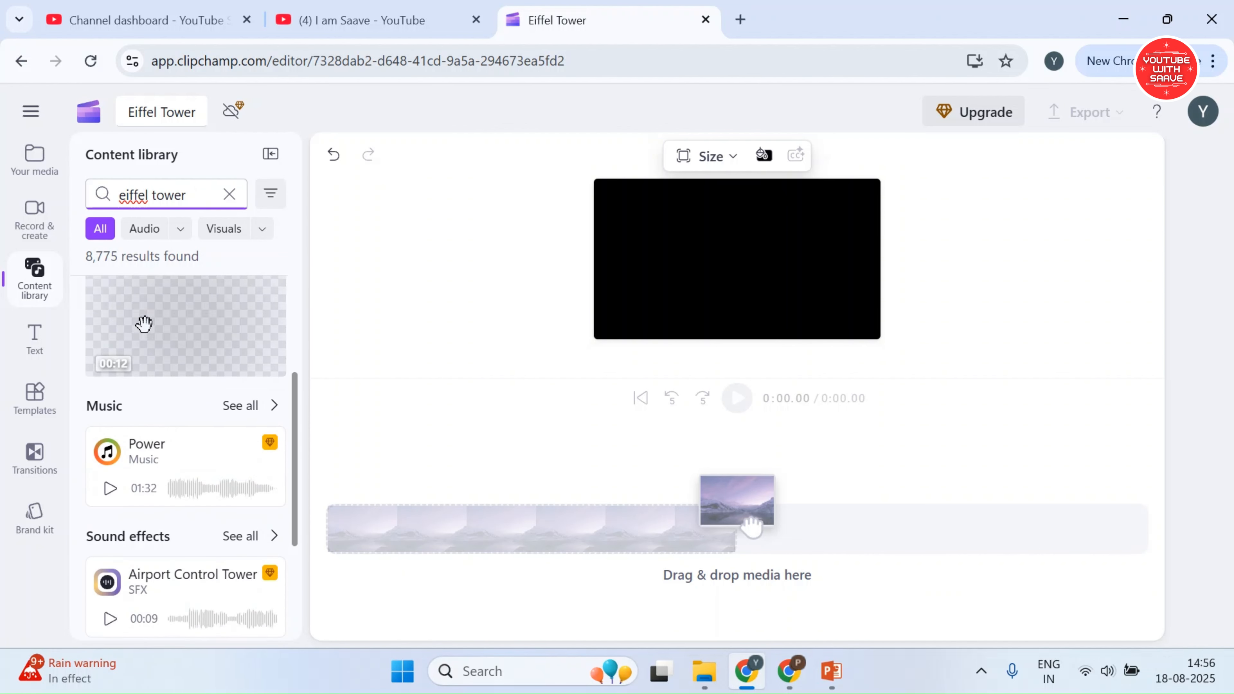
pyautogui.scroll(-4, 165, 431)
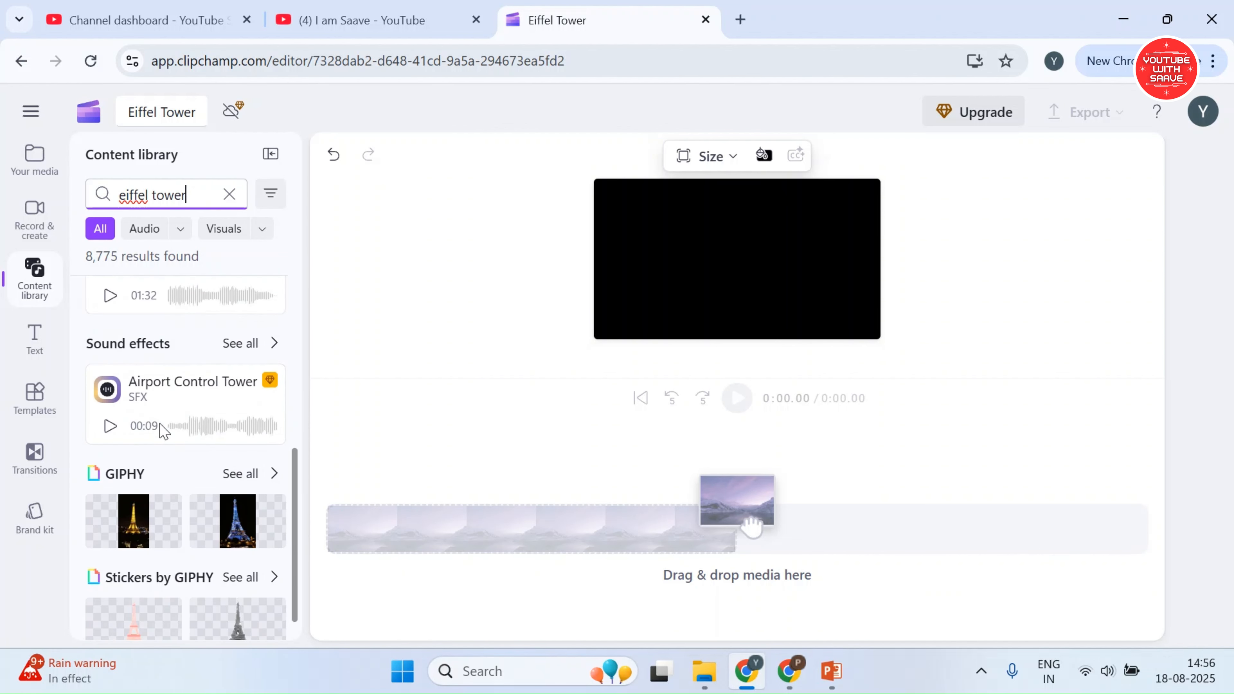
pyautogui.scroll(12, 195, 340)
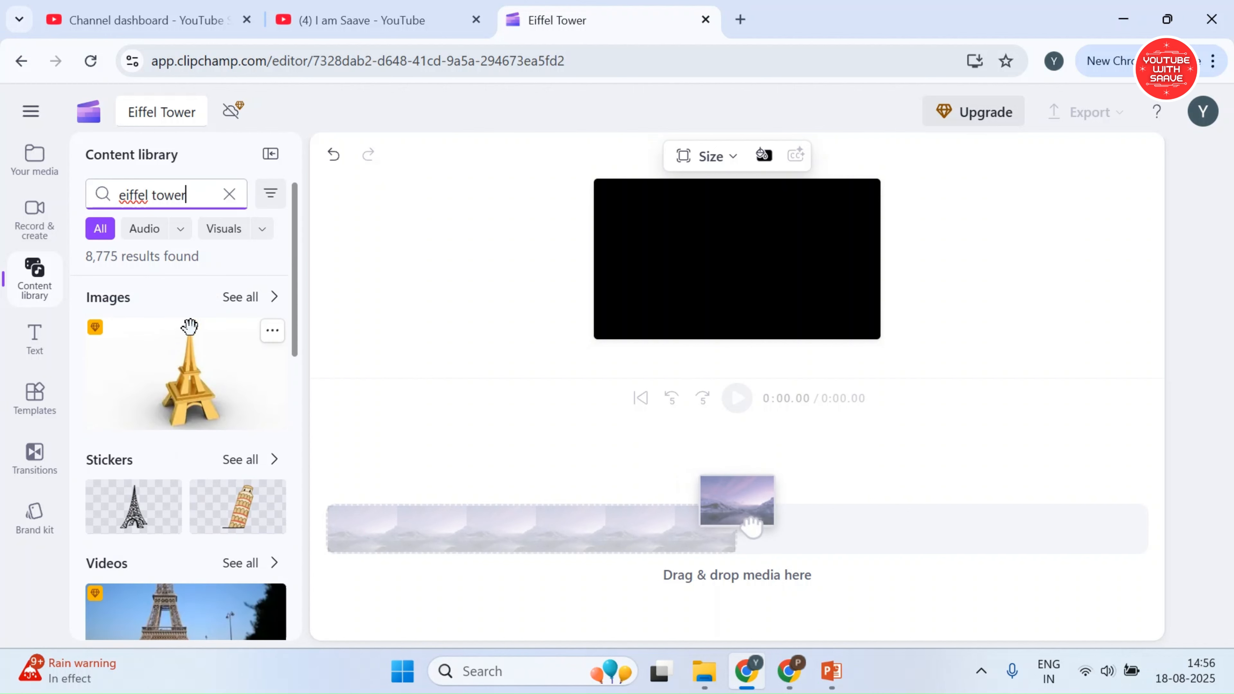
pyautogui.click(242, 307)
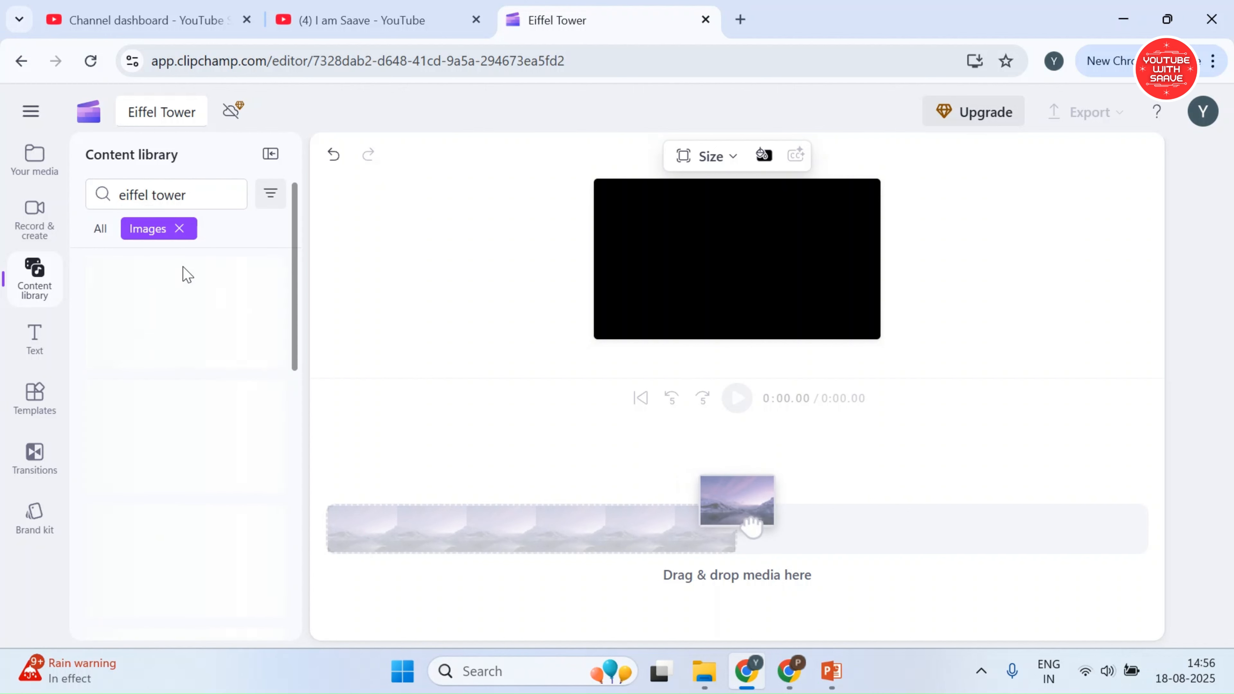
pyautogui.click(184, 235)
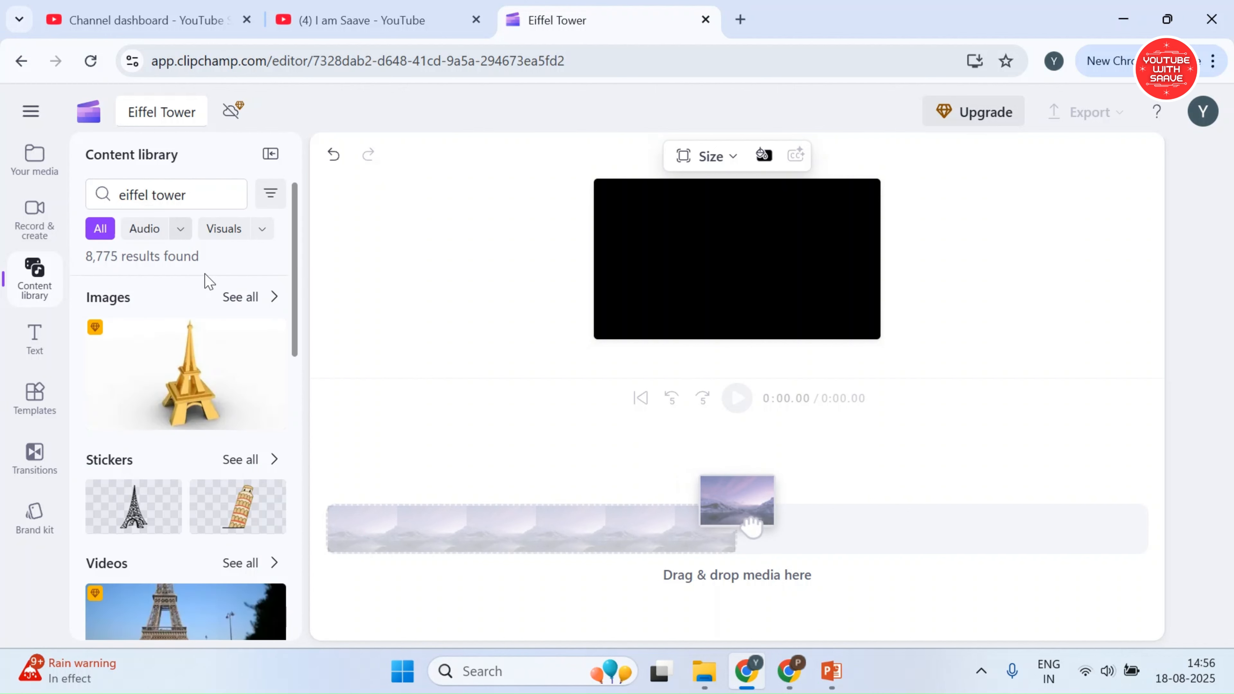
# Narrow the "eiffel tower" results to videos and filter them to free content
pyautogui.scroll(-2, 212, 394)
pyautogui.click(235, 467)
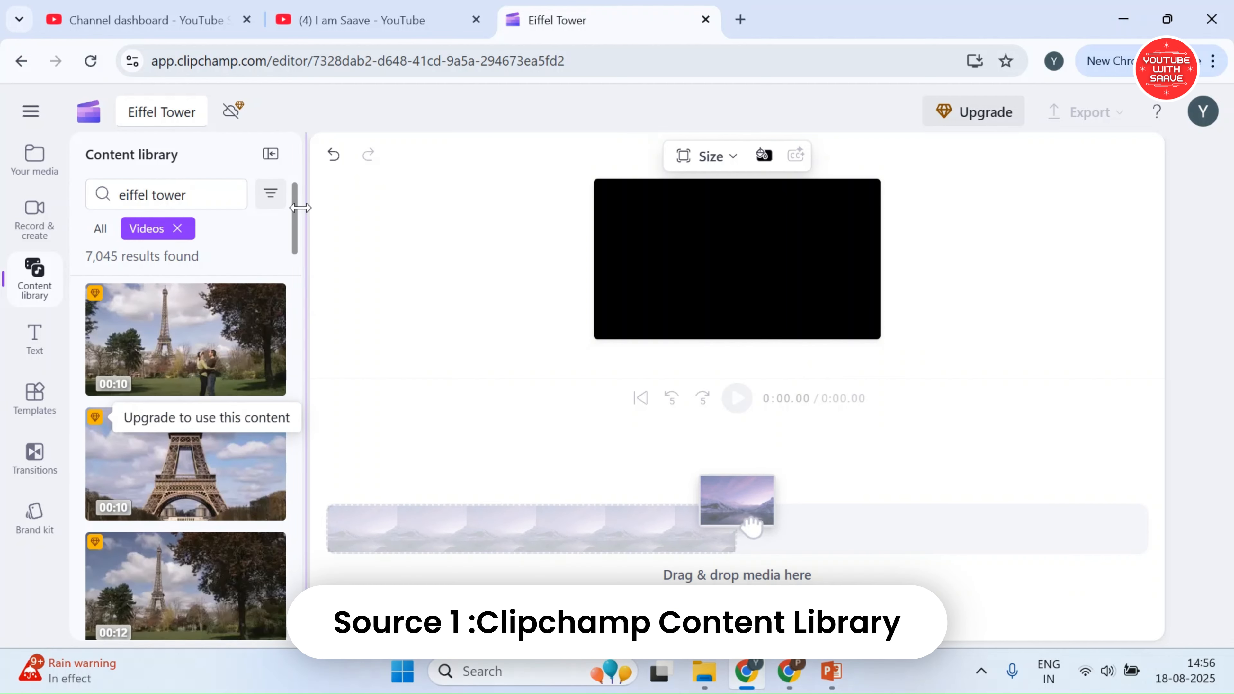
pyautogui.click(277, 207)
pyautogui.click(294, 297)
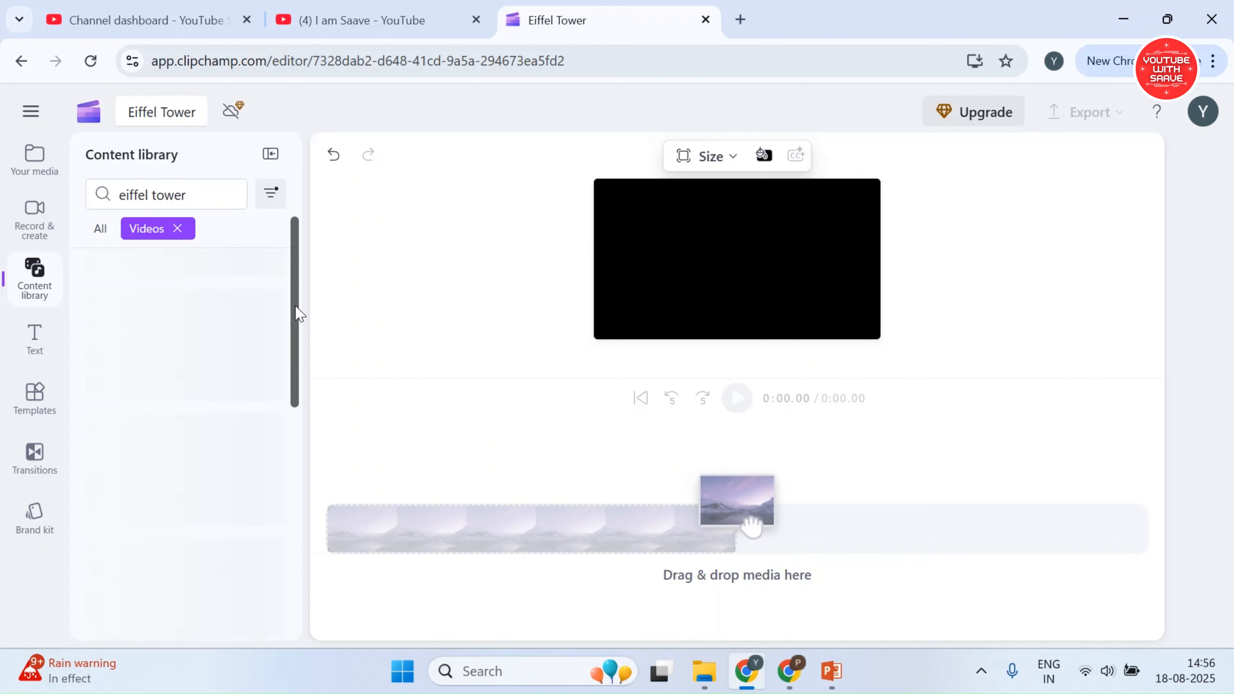
# Add the 23-second dusk Eiffel Tower video from the filtered results to the timeline, and delete it again
pyautogui.scroll(-15, 182, 359)
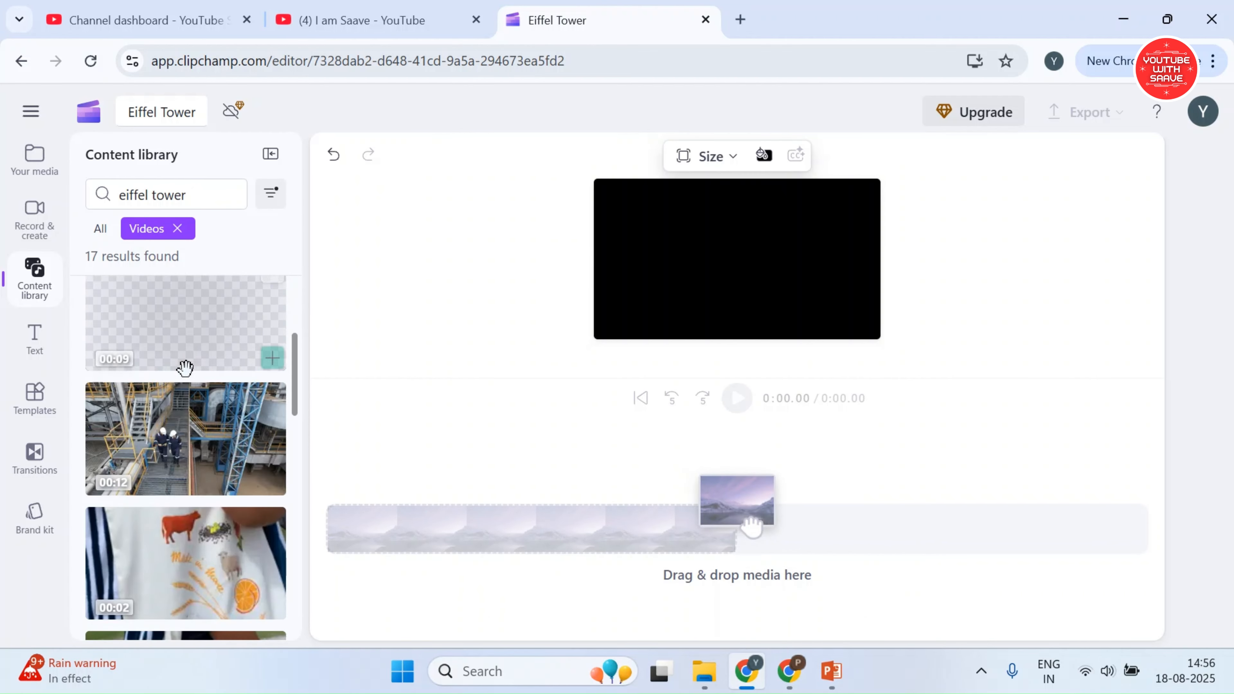
pyautogui.scroll(15, 190, 384)
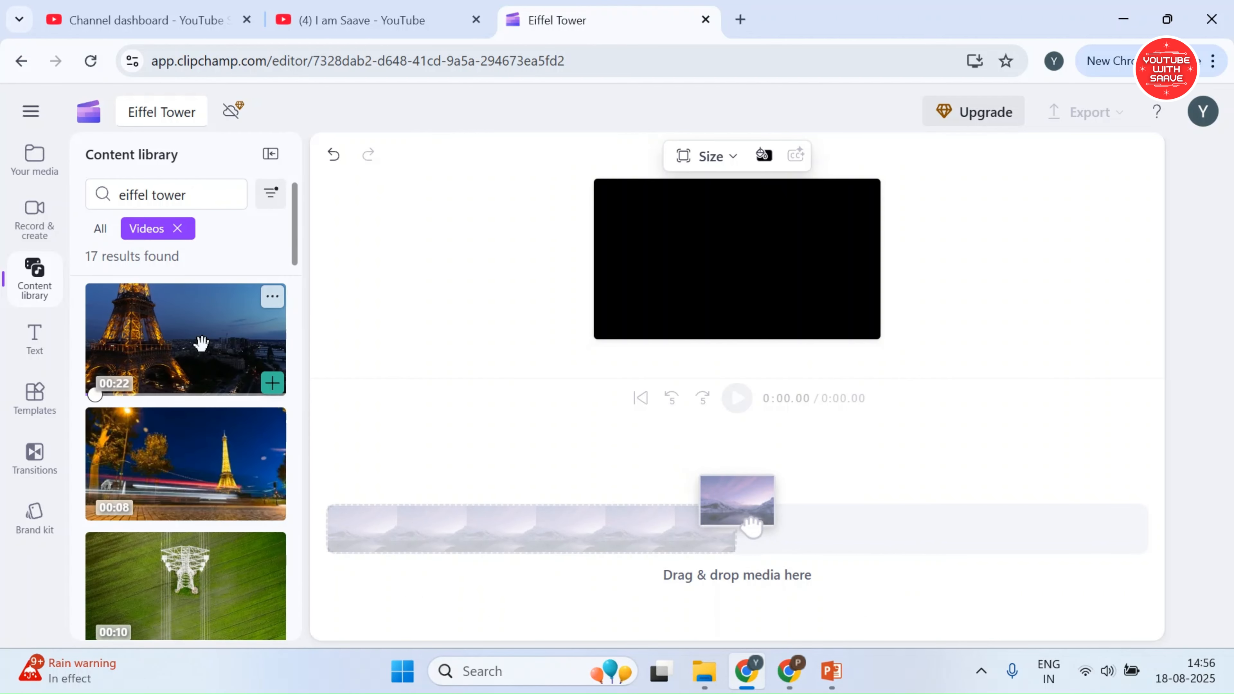
pyautogui.scroll(-10, 214, 370)
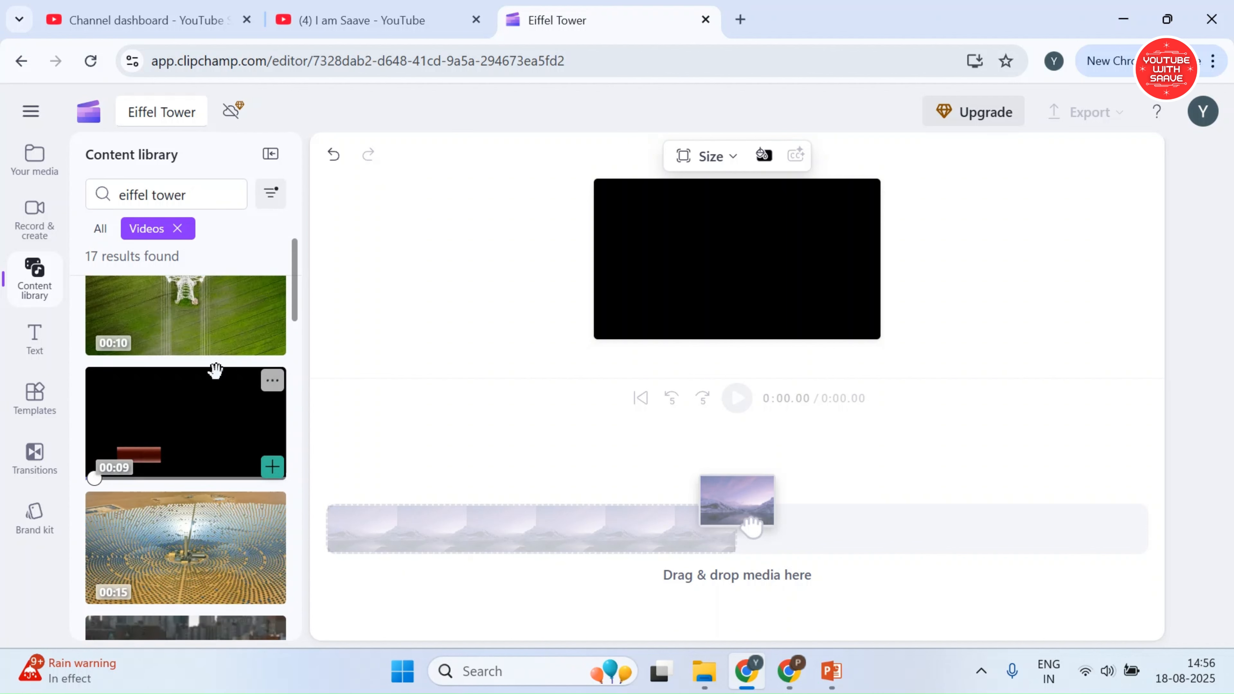
pyautogui.scroll(-10, 225, 430)
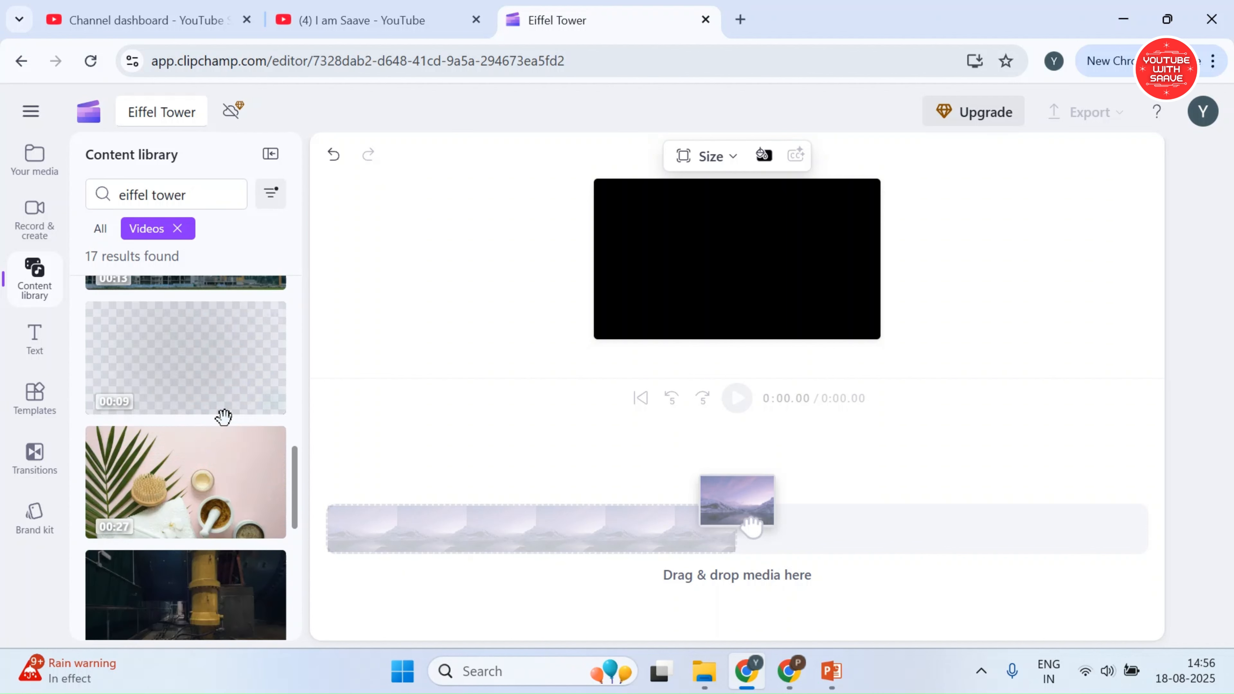
pyautogui.scroll(-5, 214, 443)
pyautogui.scroll(15, 213, 413)
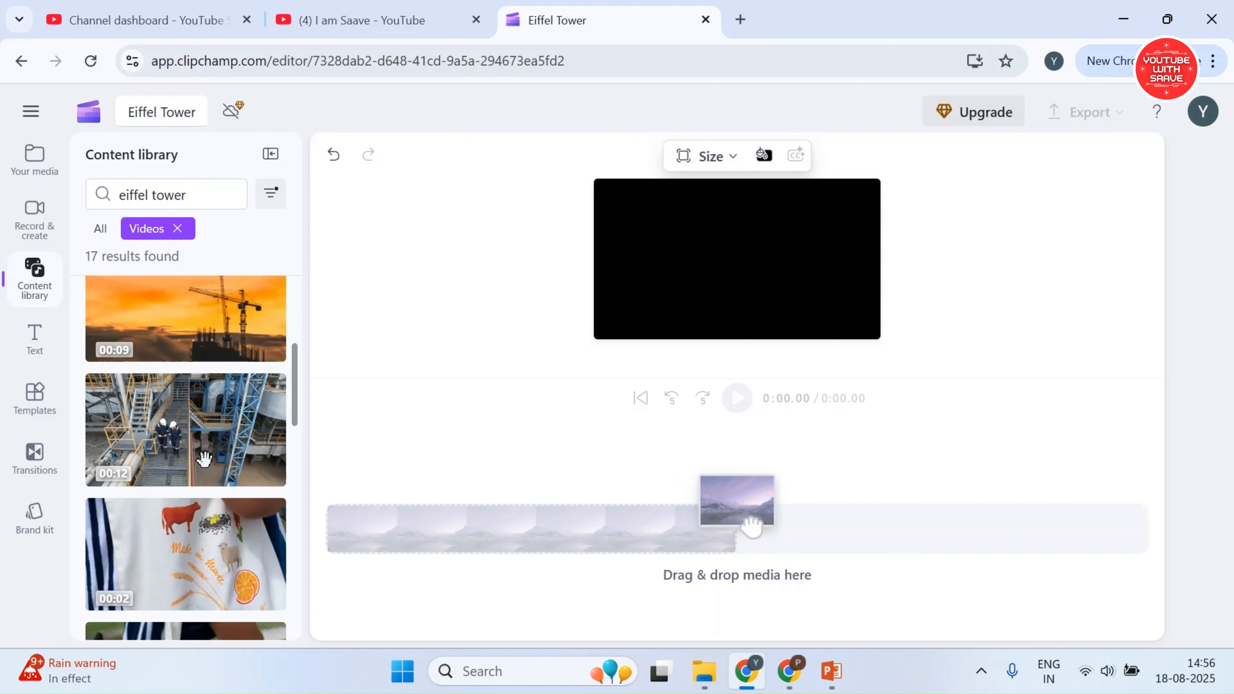
pyautogui.scroll(3, 213, 370)
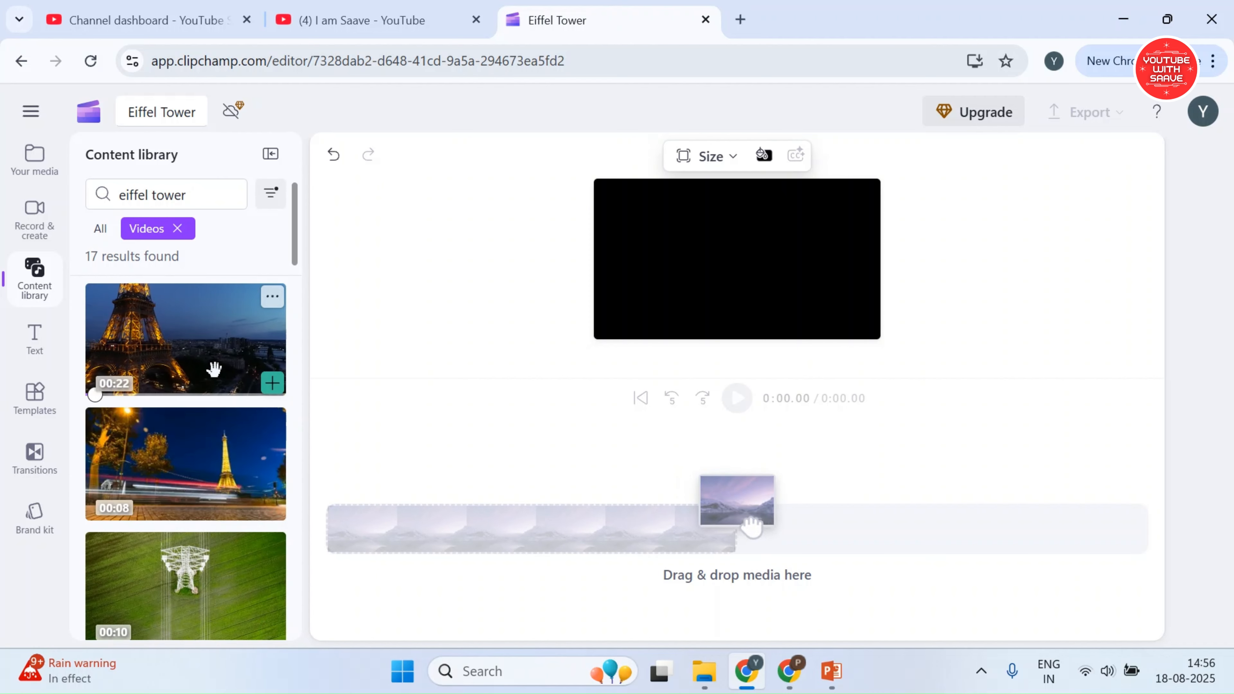
pyautogui.click(272, 383)
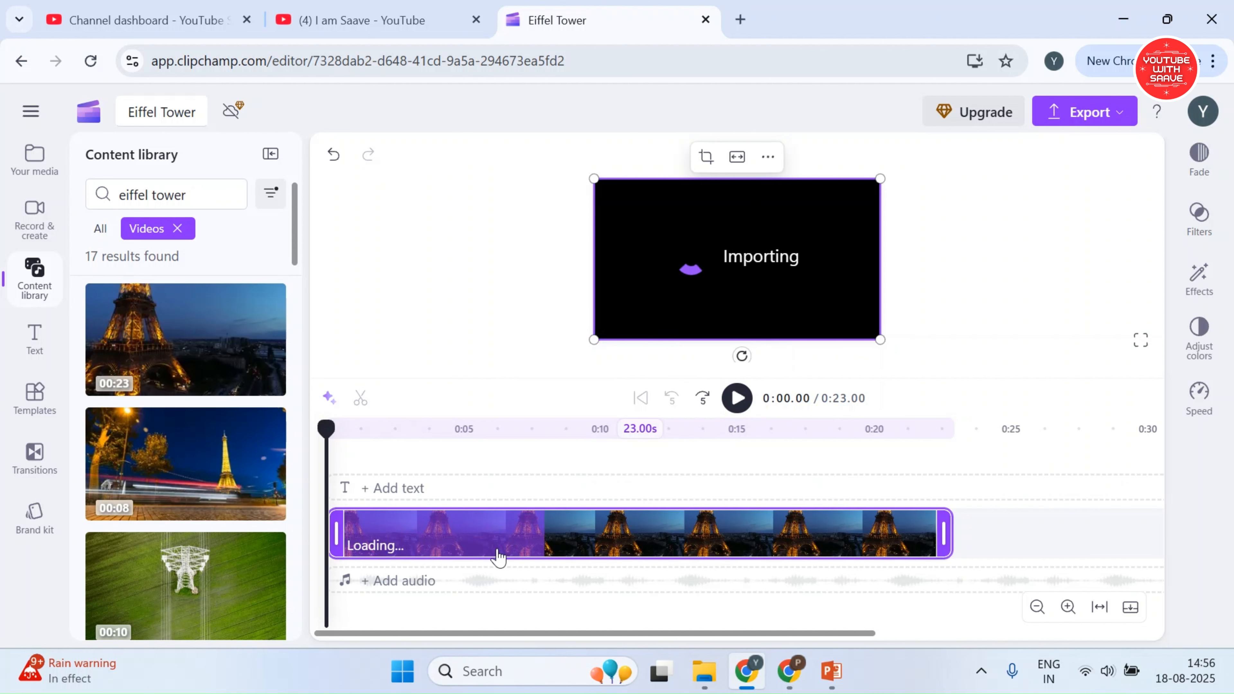
pyautogui.press('Delete')
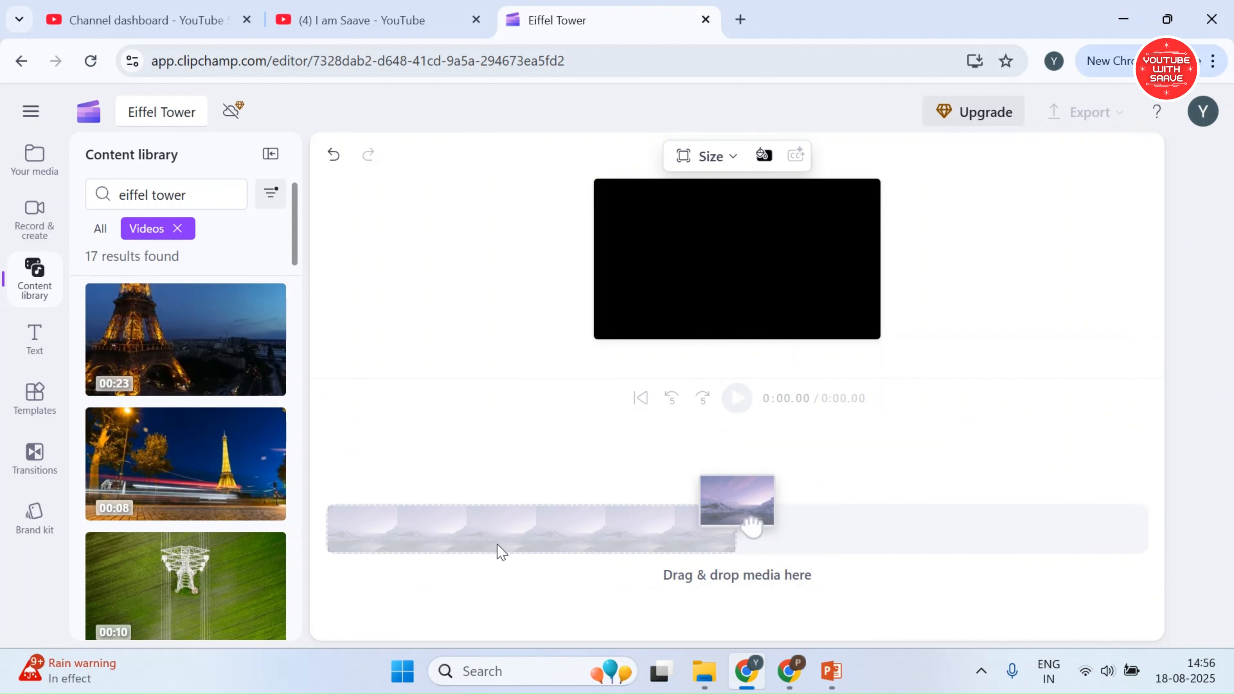
# Open pexels.com in a new browser tab
pyautogui.click(742, 19)
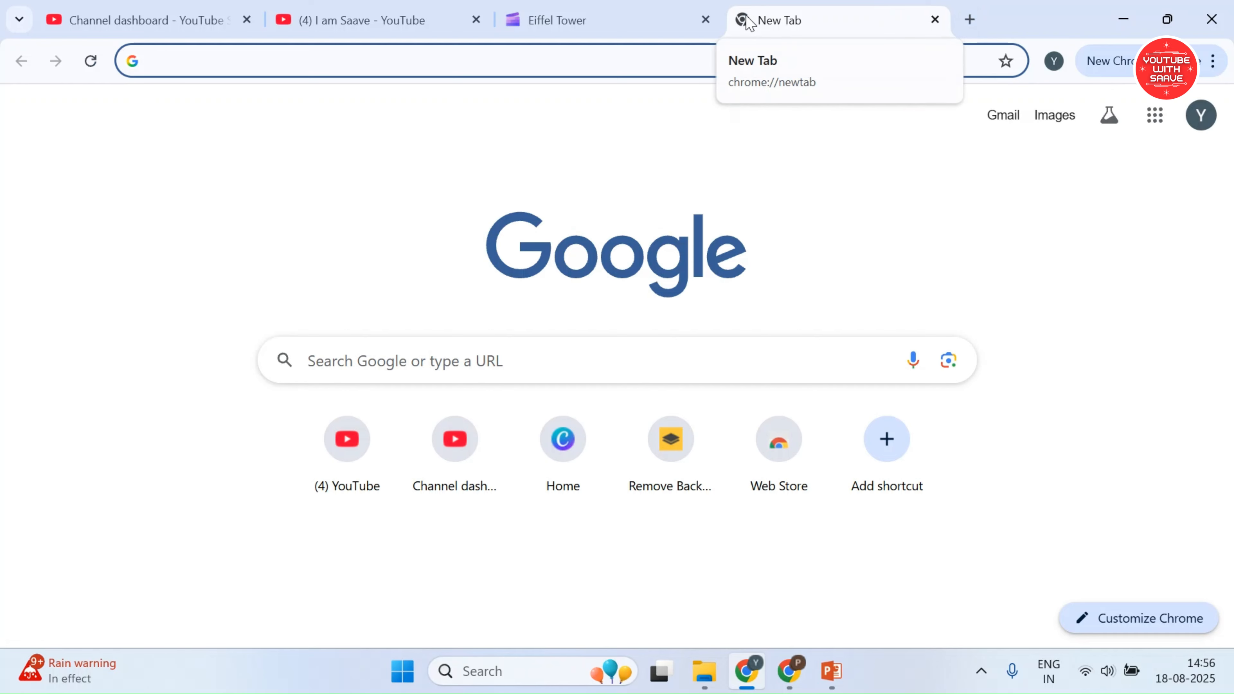
pyautogui.write('pexels.c')
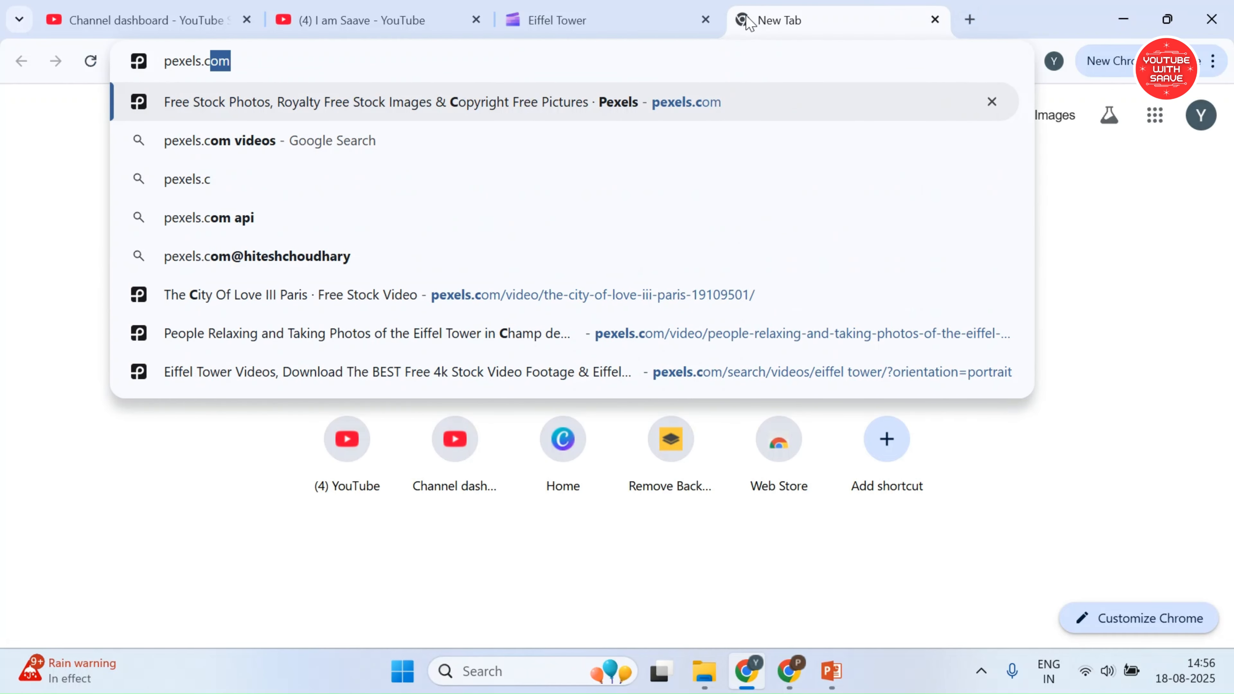
pyautogui.write('om')
pyautogui.press('Return')
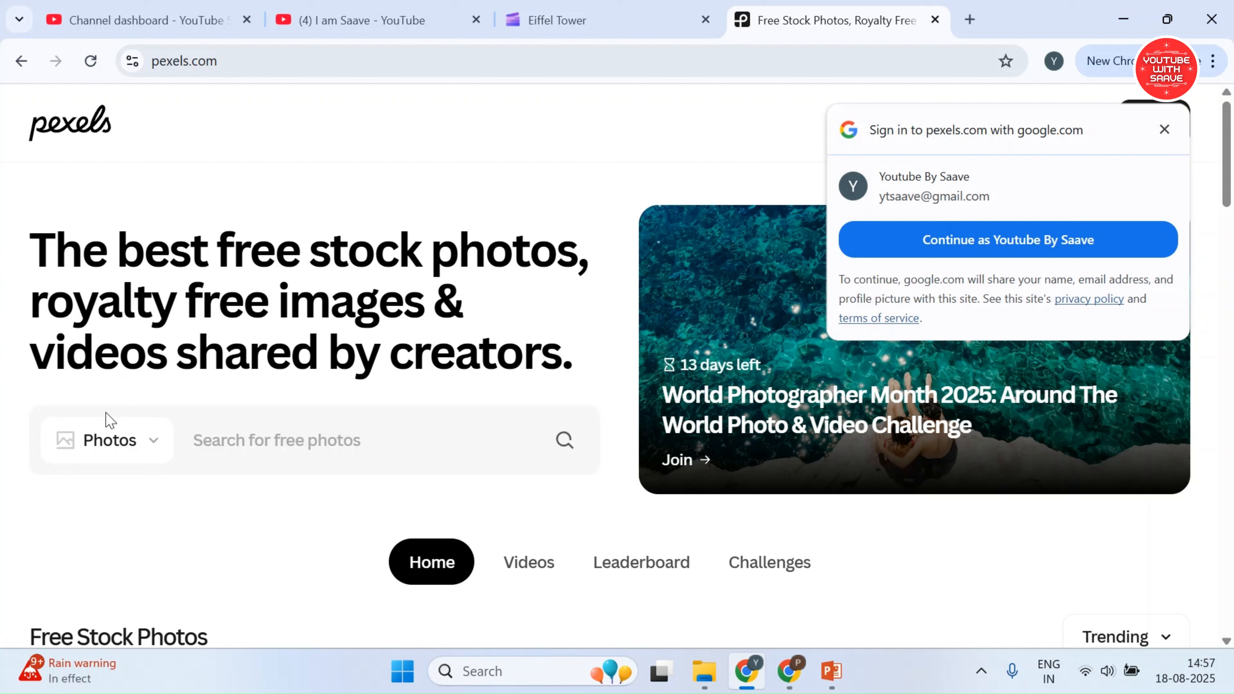
# Switch the Pexels search from photos to videos and search for "eiffel tower"
pyautogui.click(111, 425)
pyautogui.click(124, 537)
pyautogui.click(277, 454)
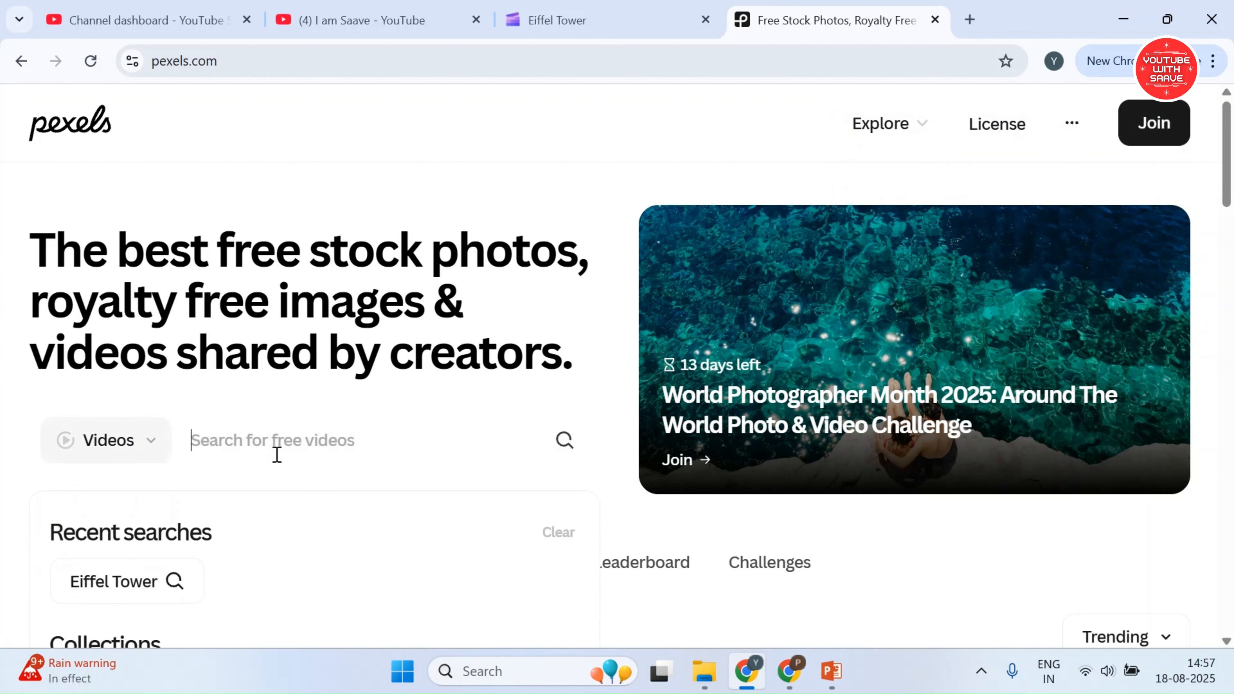
pyautogui.write('eiffel tower')
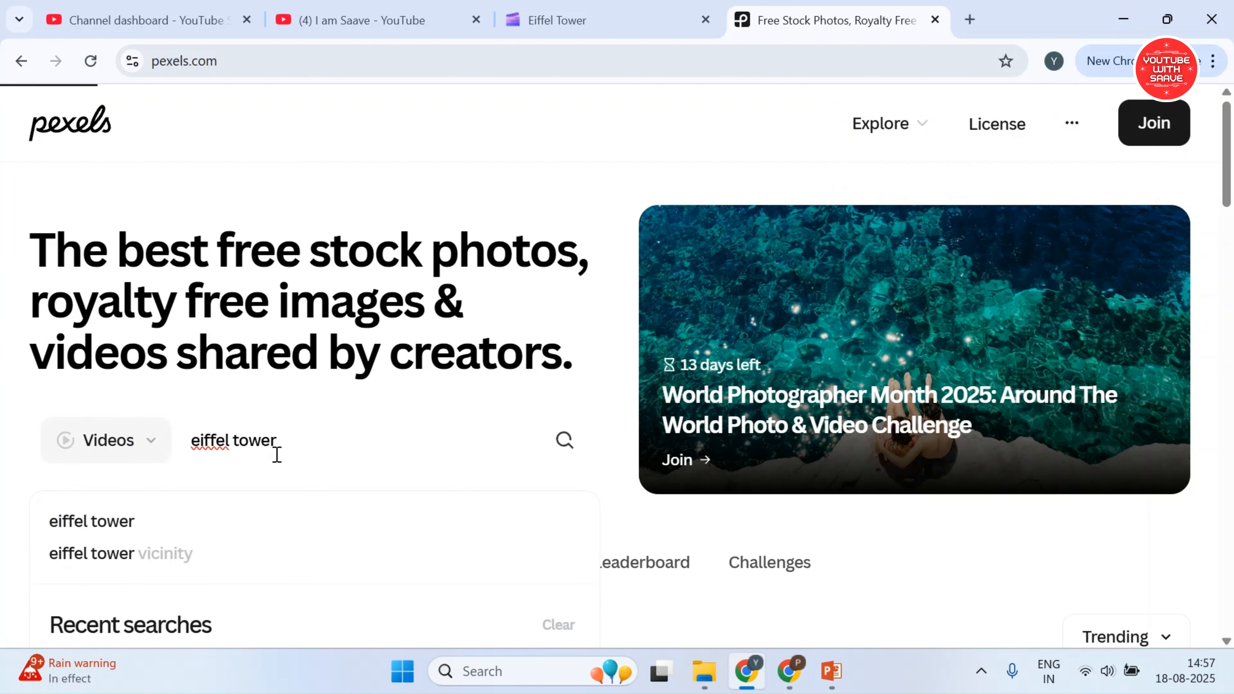
pyautogui.press('Return')
# Filter the Pexels "eiffel tower" videos to vertical orientation and look through the clips
pyautogui.scroll(-10, 340, 423)
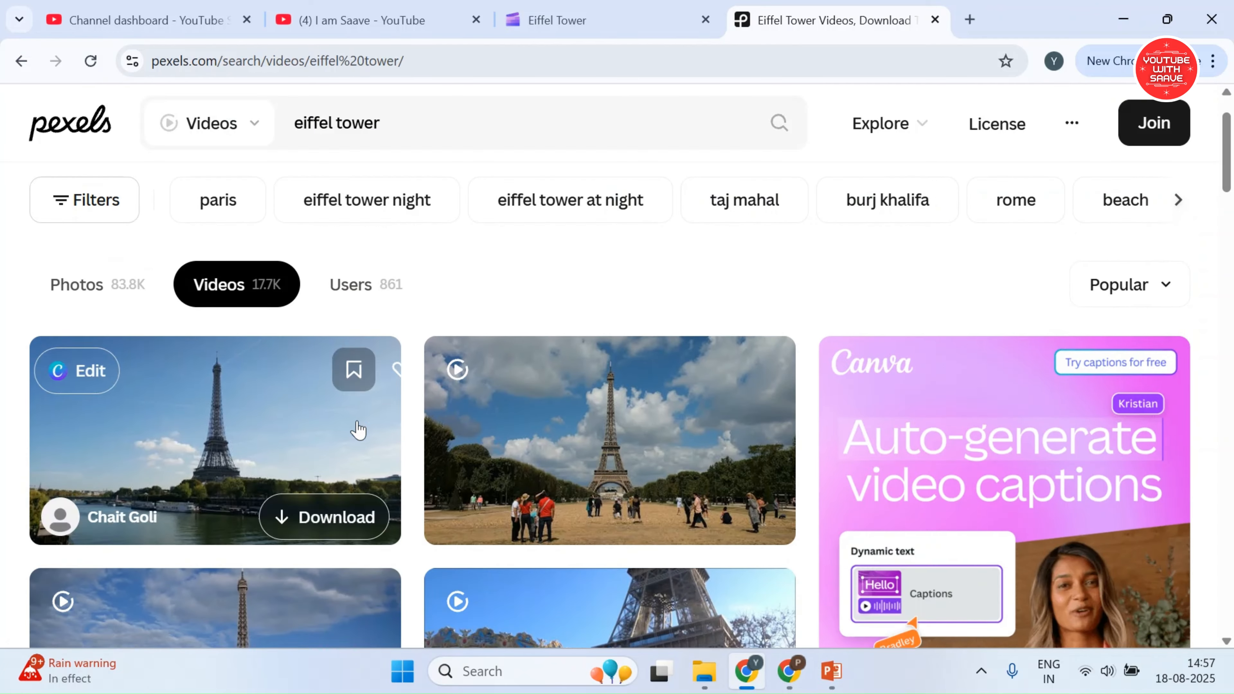
pyautogui.scroll(-11, 603, 313)
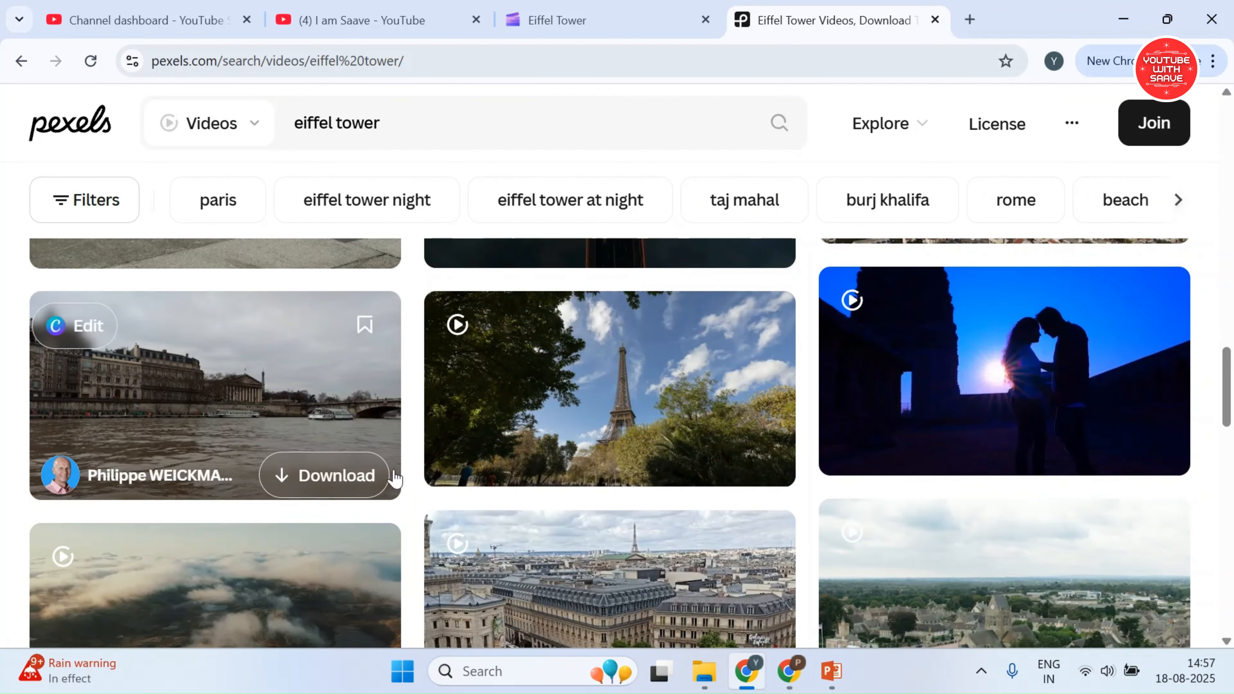
pyautogui.scroll(11, 340, 428)
pyautogui.scroll(6, 216, 310)
pyautogui.click(83, 199)
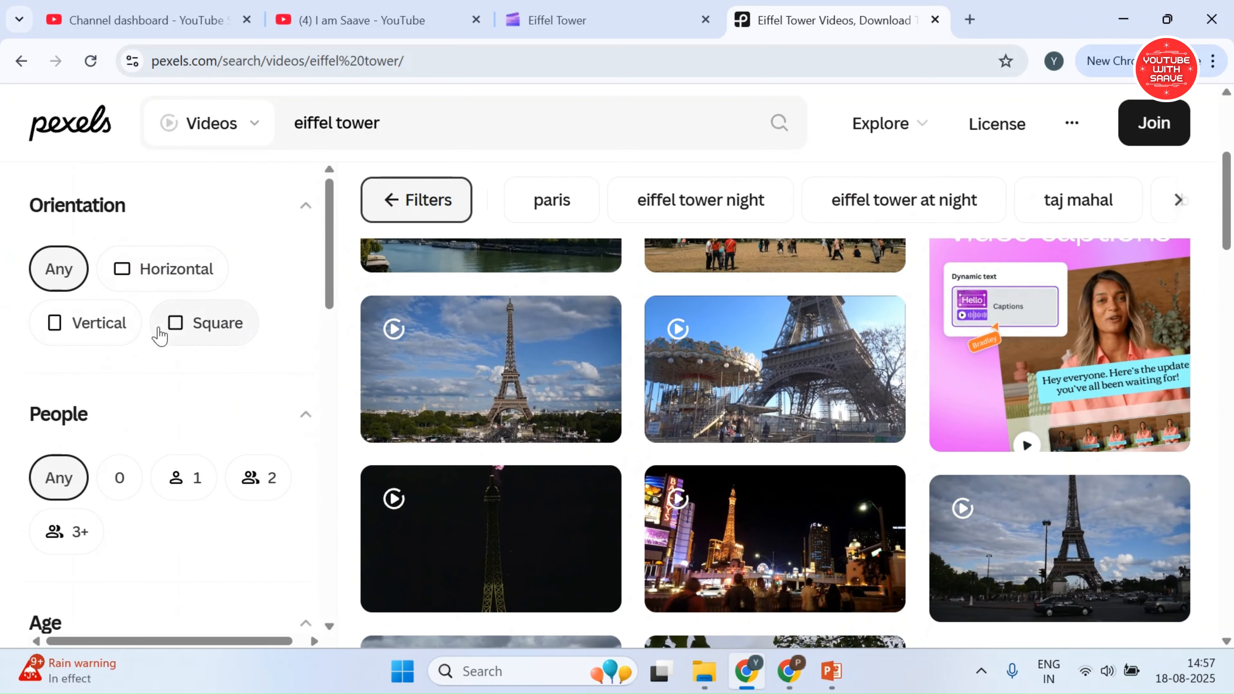
pyautogui.click(100, 336)
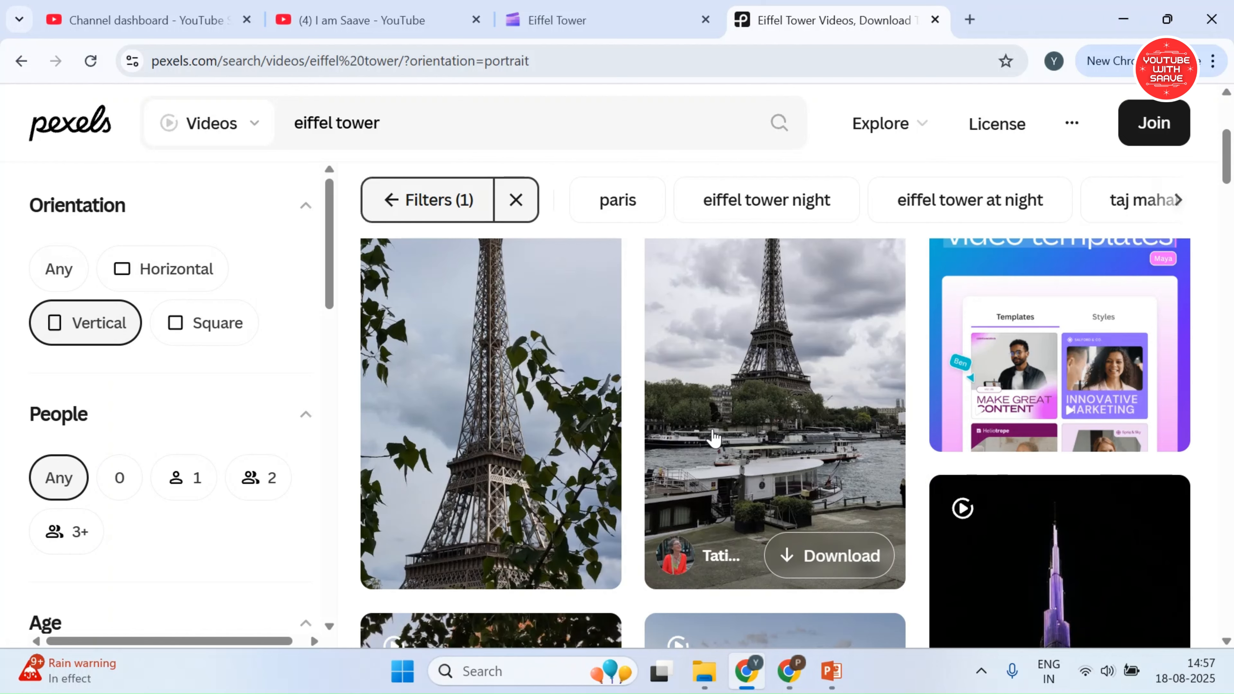
pyautogui.scroll(-10, 710, 432)
pyautogui.scroll(-10, 727, 462)
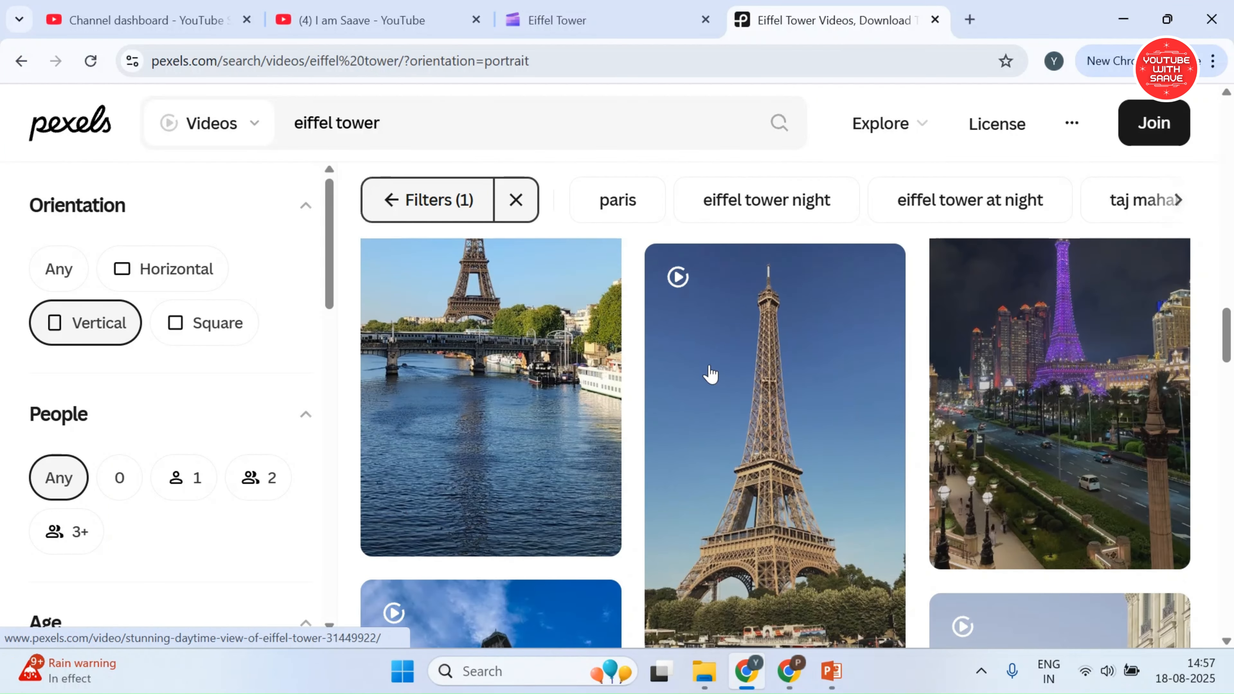
# Open pixabay.com in a new browser tab
pyautogui.click(968, 21)
pyautogui.write('pixabay')
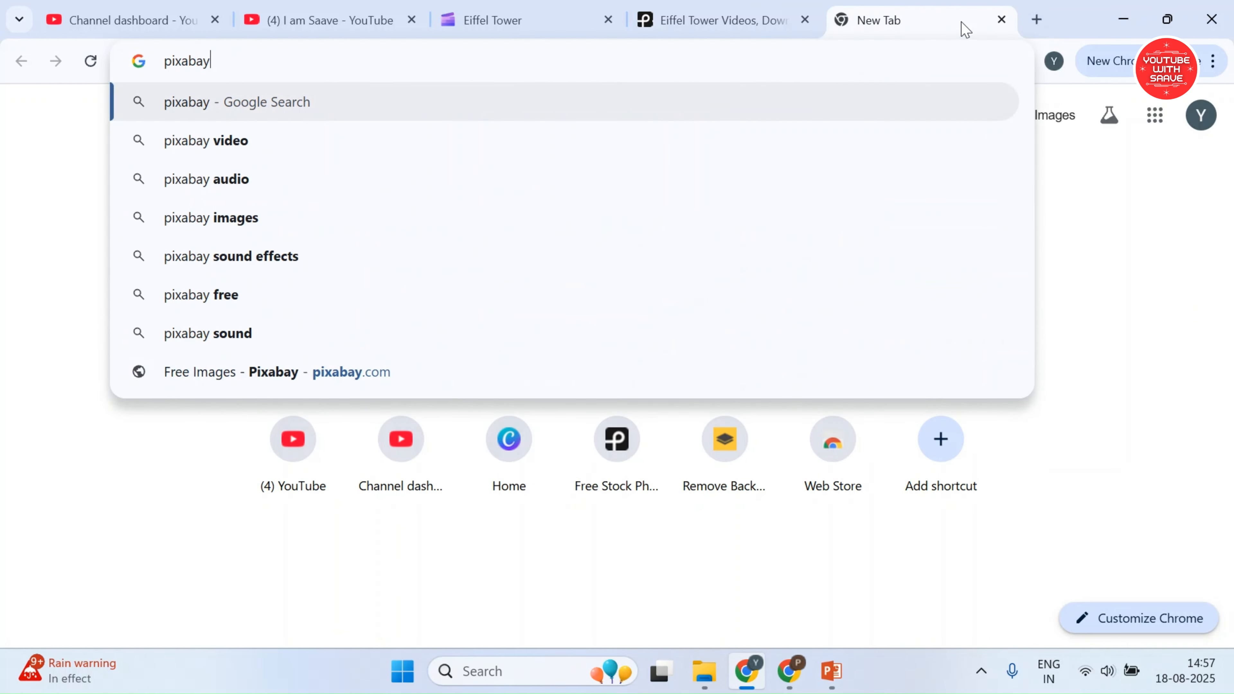
pyautogui.write('.com')
pyautogui.press('Return')
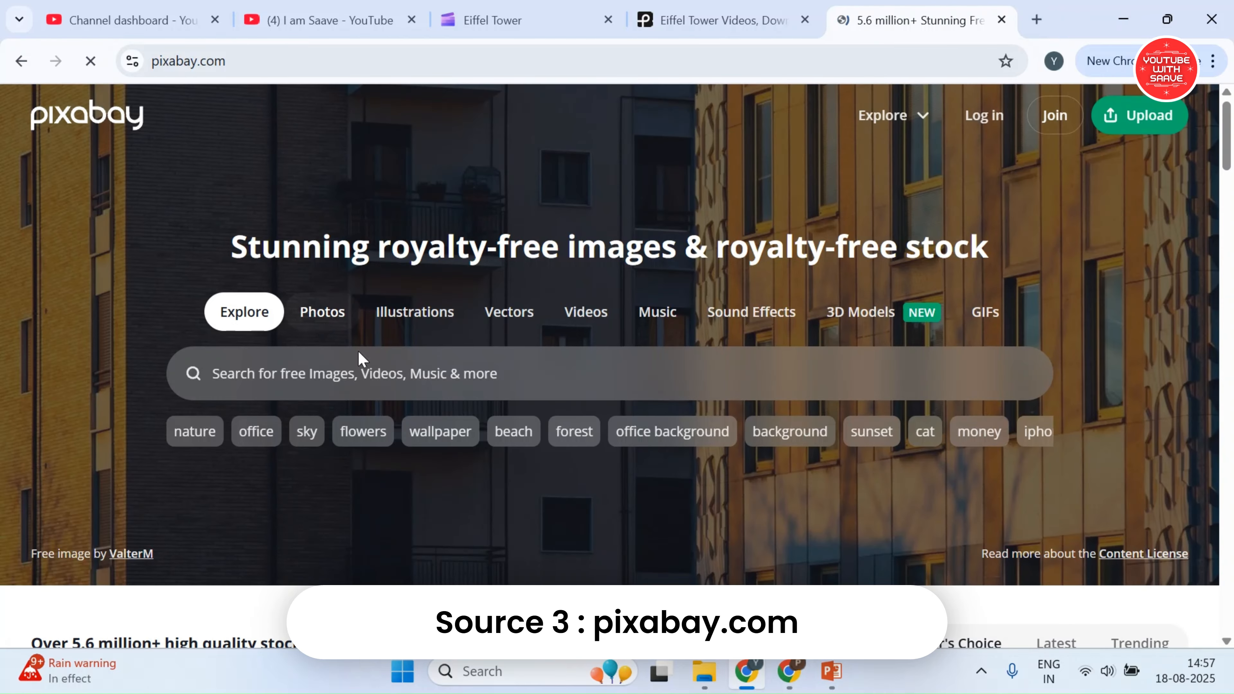
# Search Pixabay's videos for "eiffel tower" and look through the clips
pyautogui.click(583, 313)
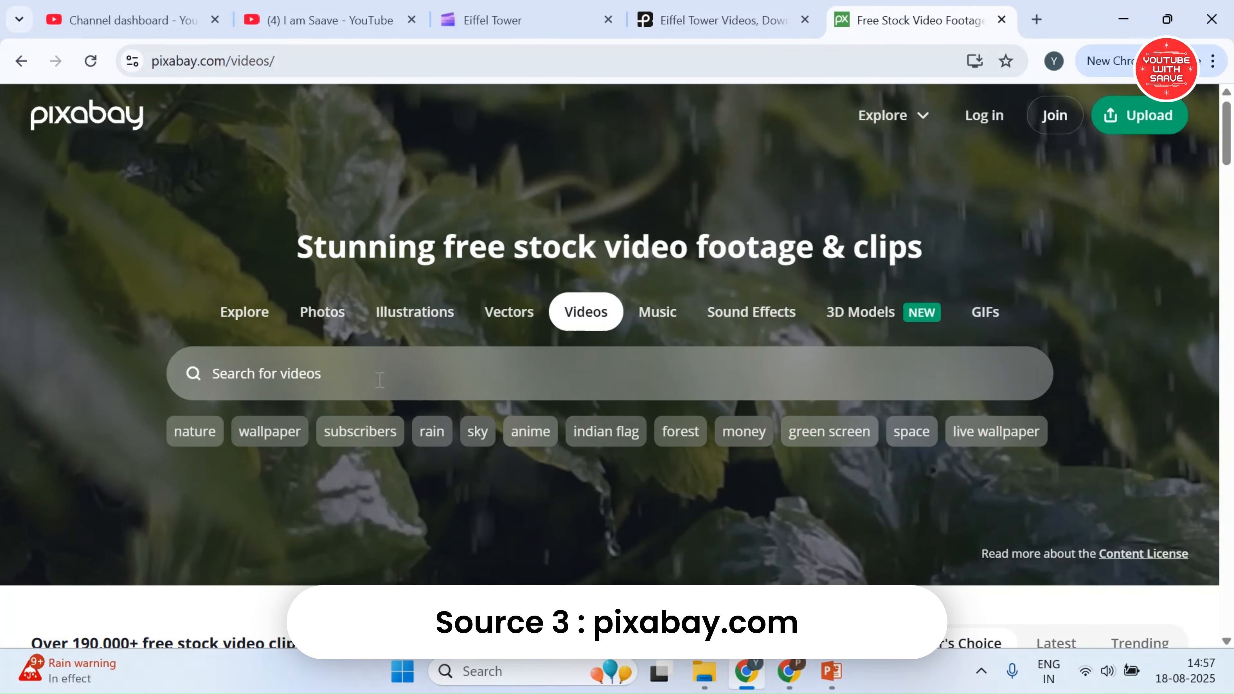
pyautogui.click(399, 368)
pyautogui.write('eiffel tower')
pyautogui.press('Return')
pyautogui.scroll(-10, 452, 402)
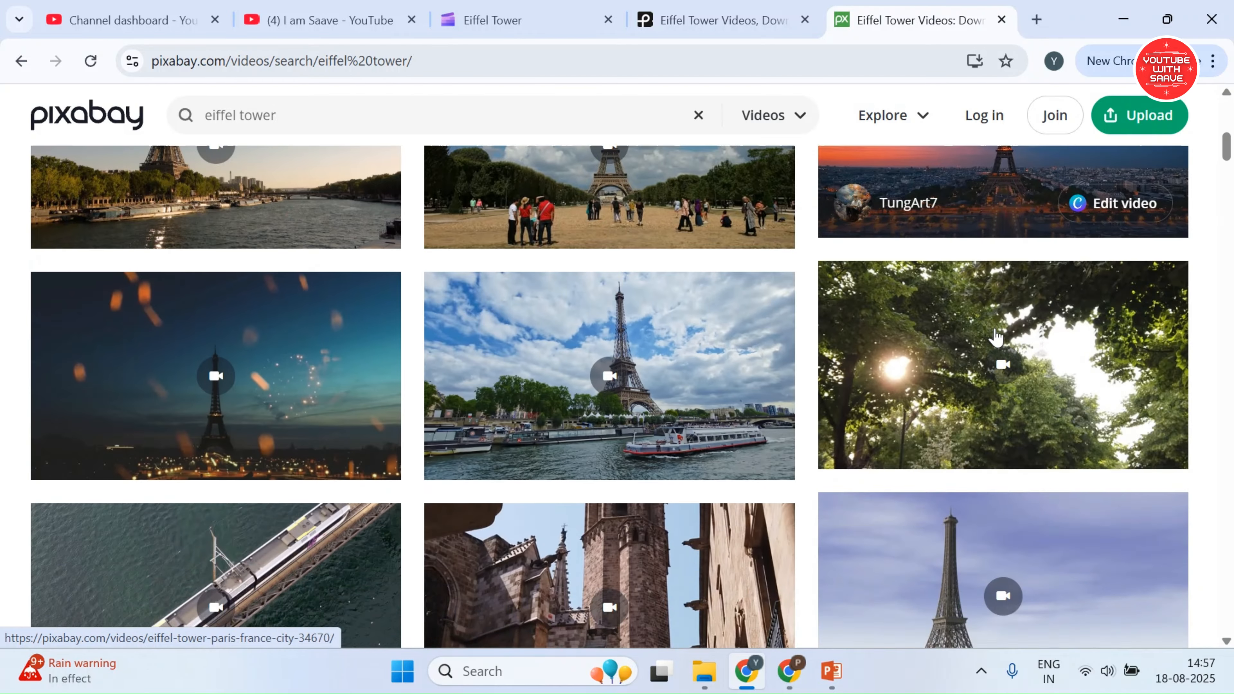
pyautogui.scroll(-12, 995, 335)
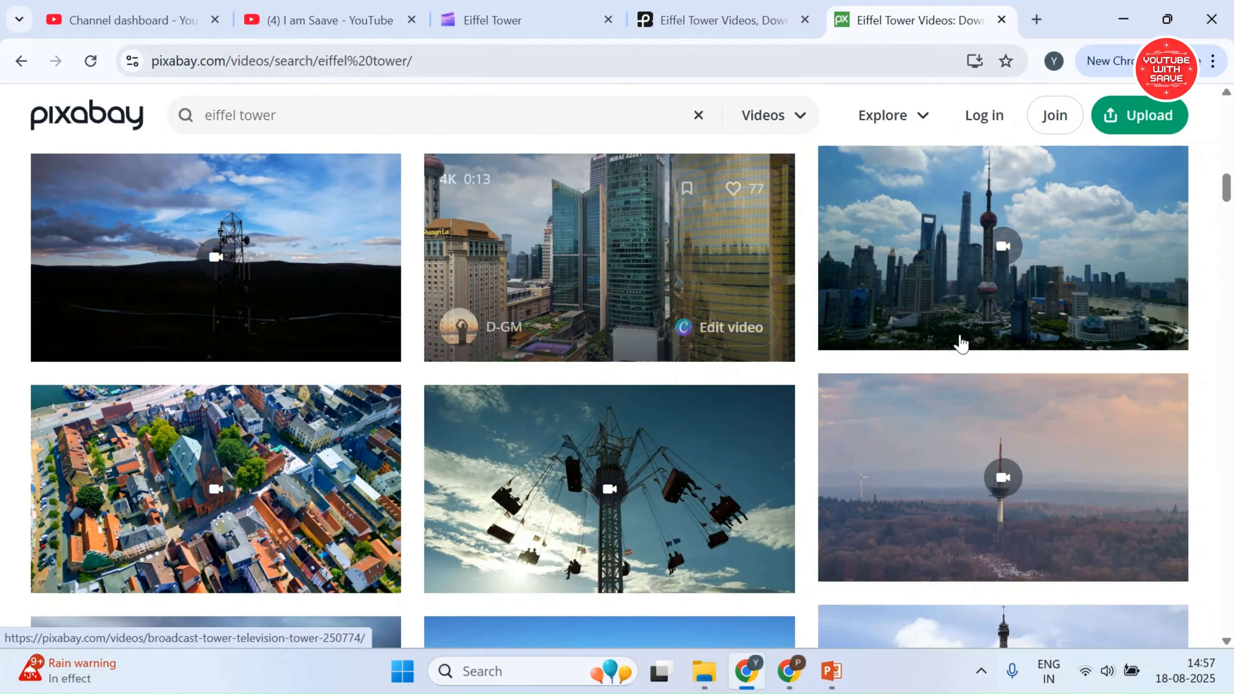
pyautogui.scroll(-5, 961, 343)
# Switch back to the Clipchamp project and import the four vertical clips 15203565, 12153787, 14281699 and 19109501 from the Downloads folder
pyautogui.moveTo(789, 683)
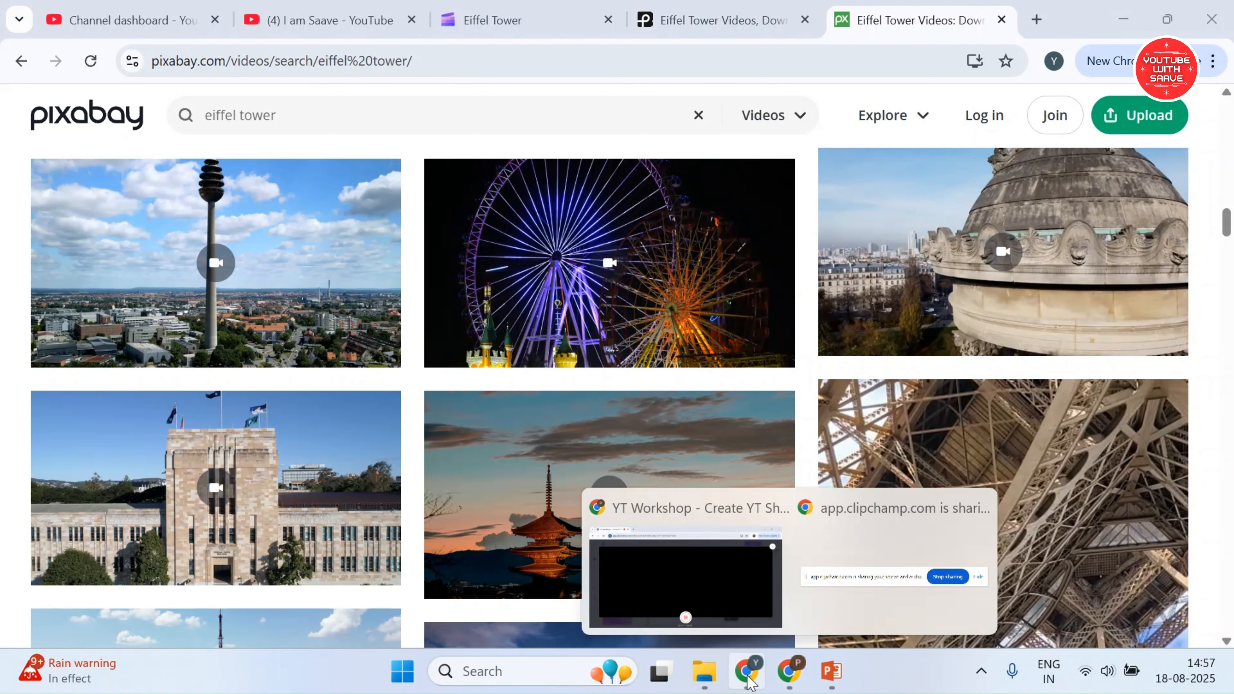
pyautogui.click(749, 675)
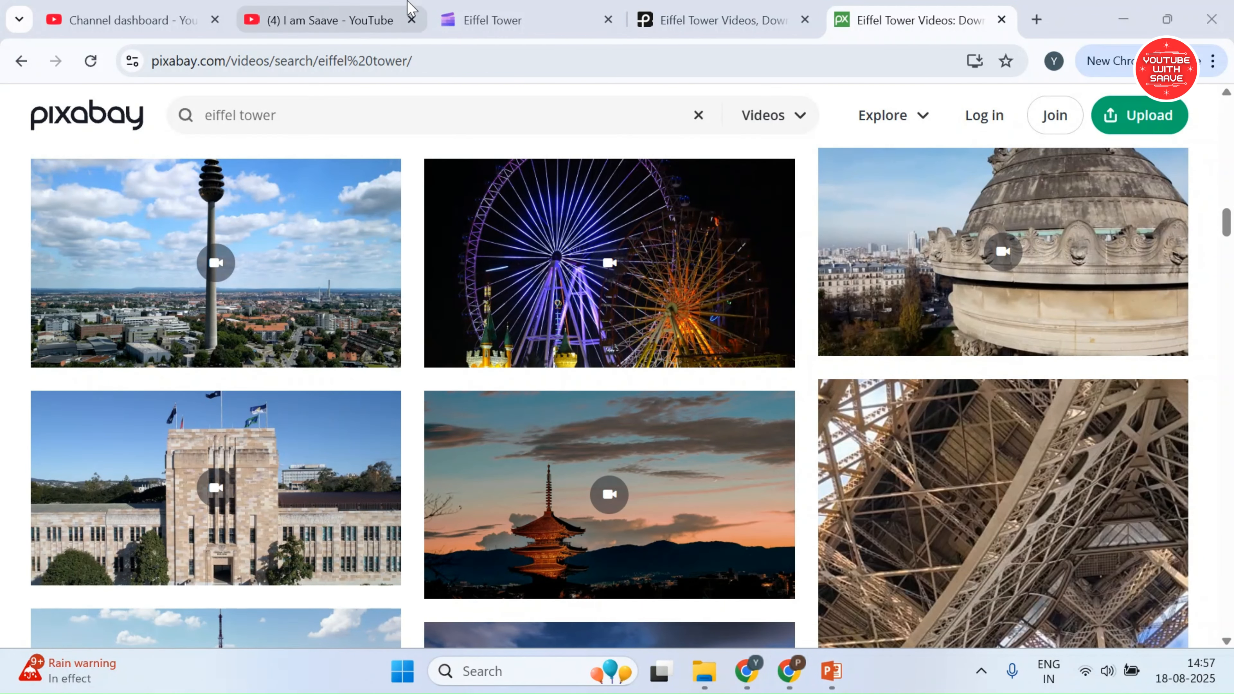
pyautogui.click(474, 20)
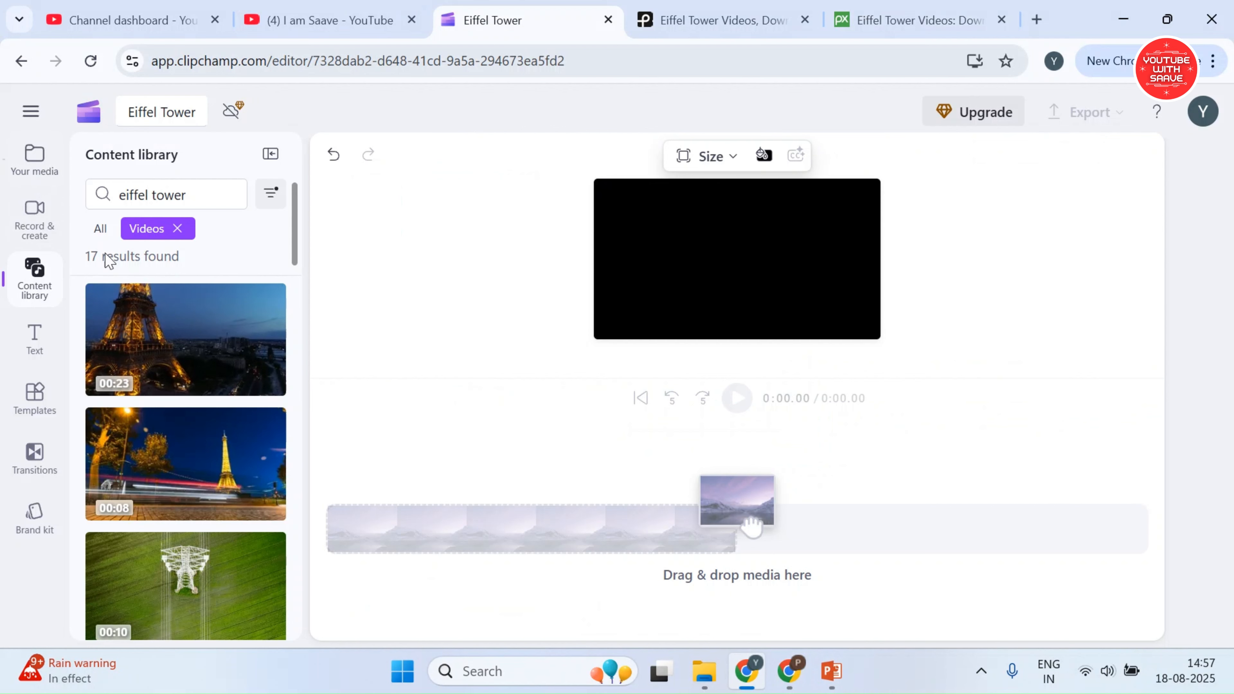
pyautogui.click(705, 671)
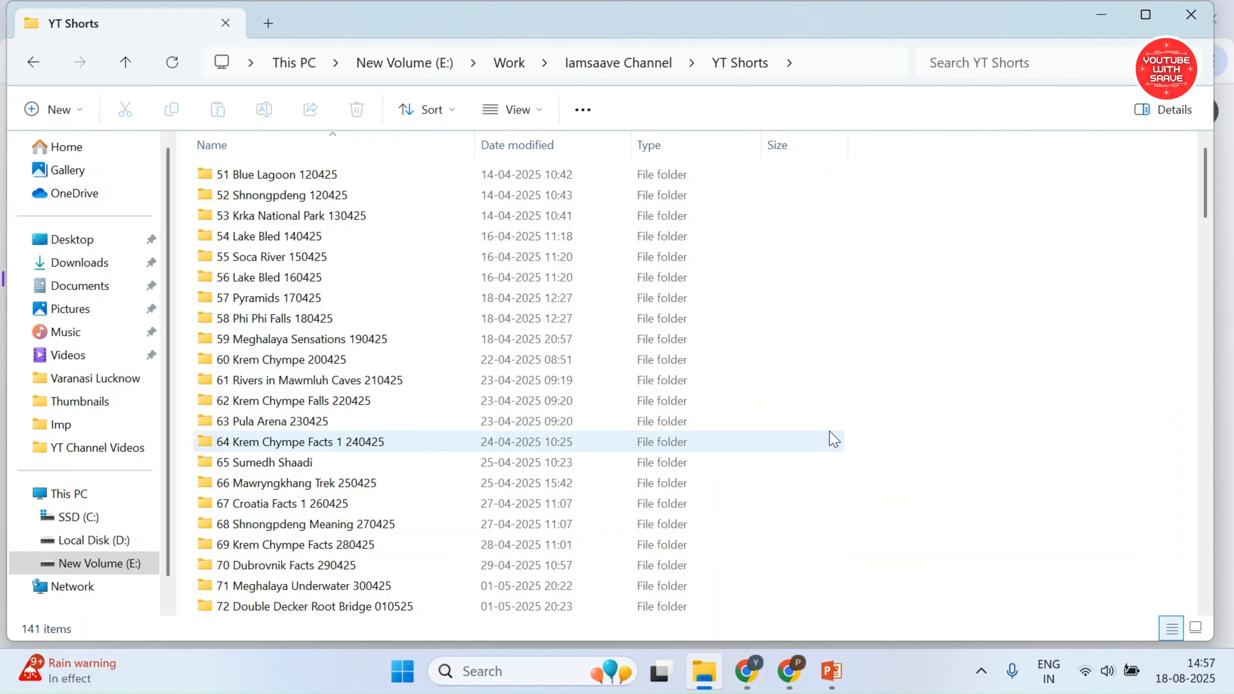
pyautogui.click(97, 263)
pyautogui.click(513, 258)
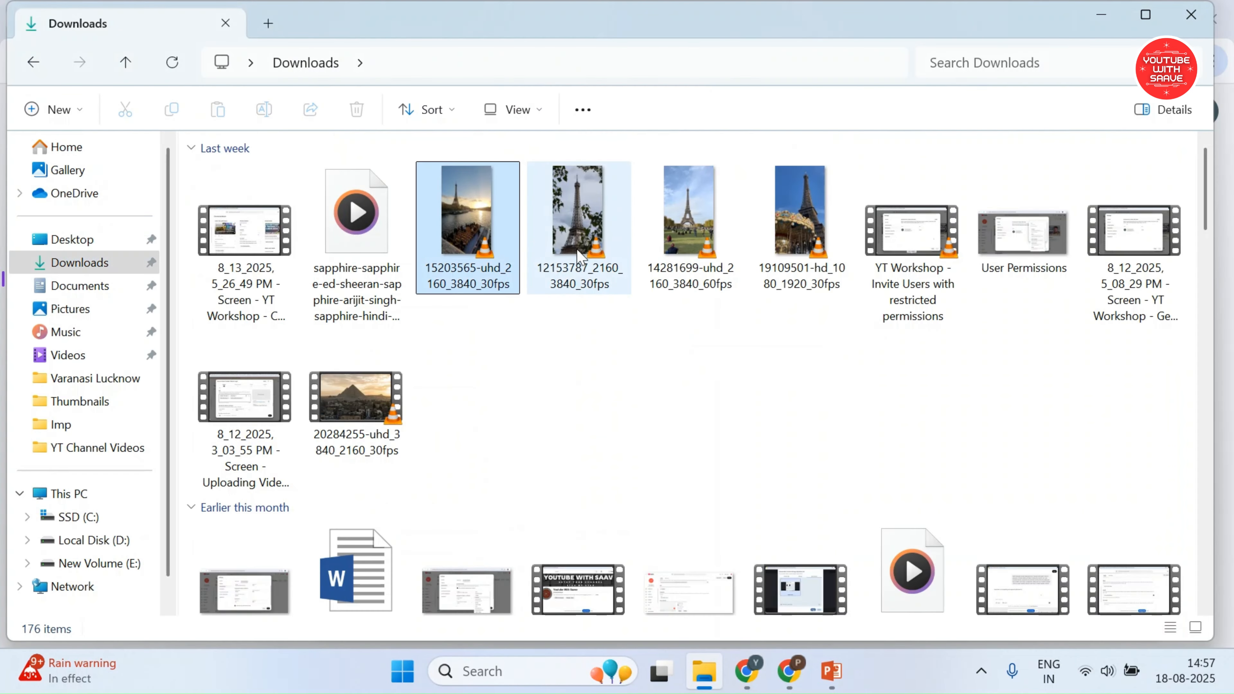
pyautogui.keyDown('ctrl'); pyautogui.click(579, 258); pyautogui.keyUp('ctrl')
pyautogui.keyDown('ctrl'); pyautogui.click(690, 229); pyautogui.keyUp('ctrl')
pyautogui.keyDown('ctrl'); pyautogui.click(801, 228); pyautogui.keyUp('ctrl')
pyautogui.moveTo(801, 228); pyautogui.dragTo(189, 461)
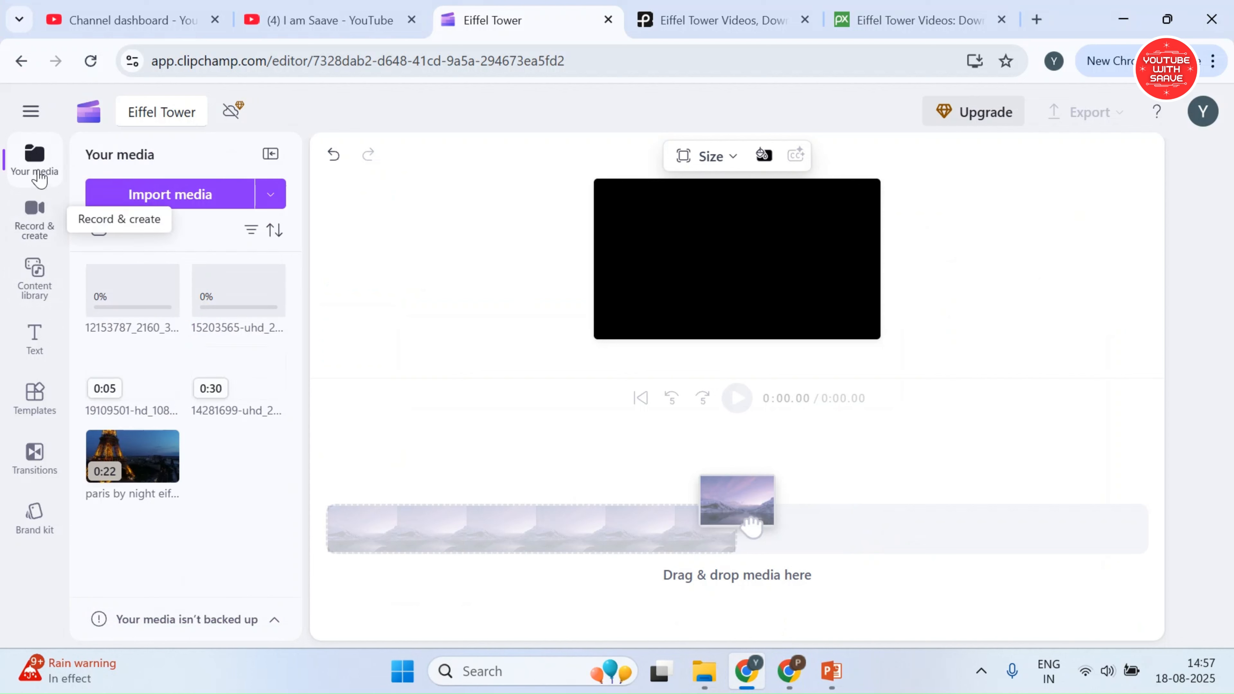
# Import the sapphire song's audio file from the Downloads folder into the project's media
pyautogui.click(706, 673)
pyautogui.moveTo(357, 214); pyautogui.dragTo(433, 332)
pyautogui.click(1147, 15)
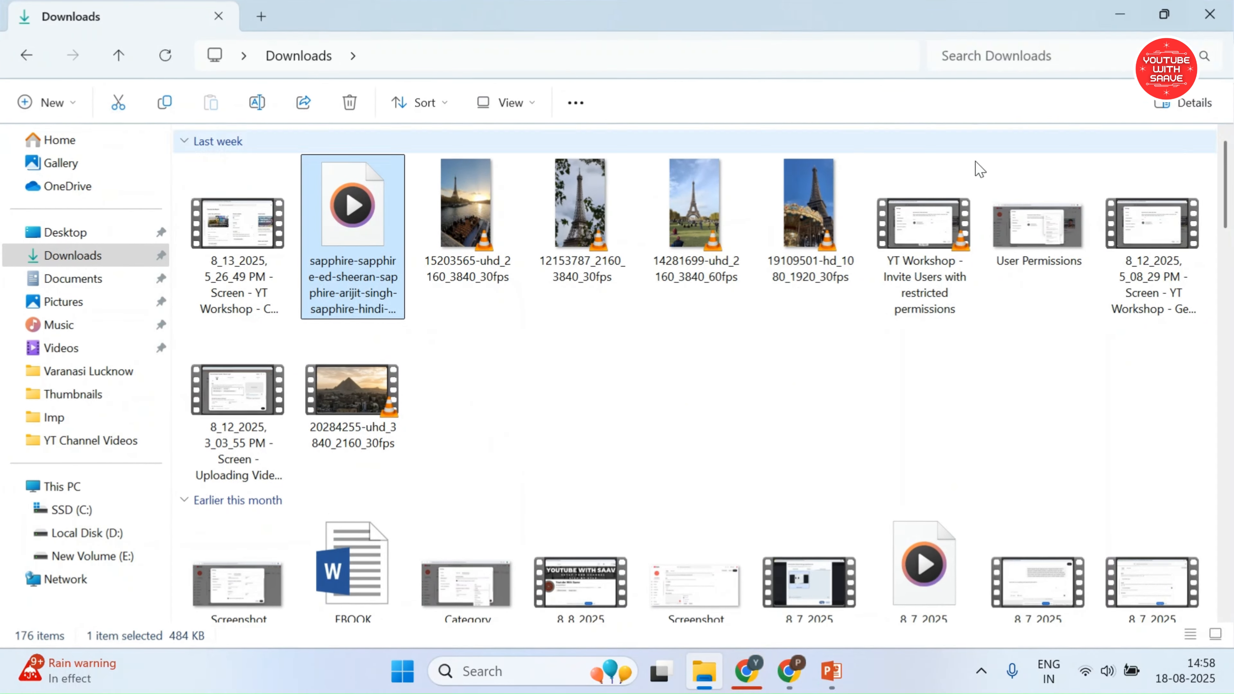
pyautogui.click(1164, 13)
pyautogui.moveTo(464, 20); pyautogui.dragTo(727, 281)
pyautogui.moveTo(643, 466); pyautogui.dragTo(229, 523)
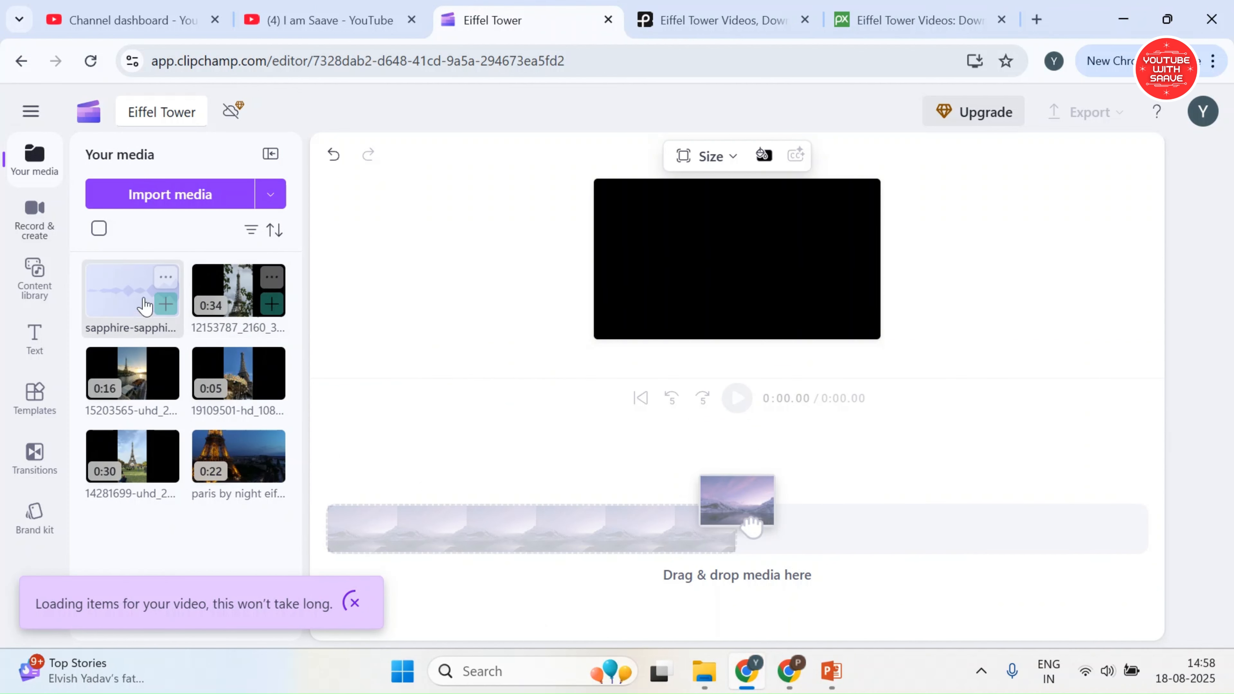
# Add the sapphire song to the timeline and set the video size to Vertical 9:16
pyautogui.click(167, 309)
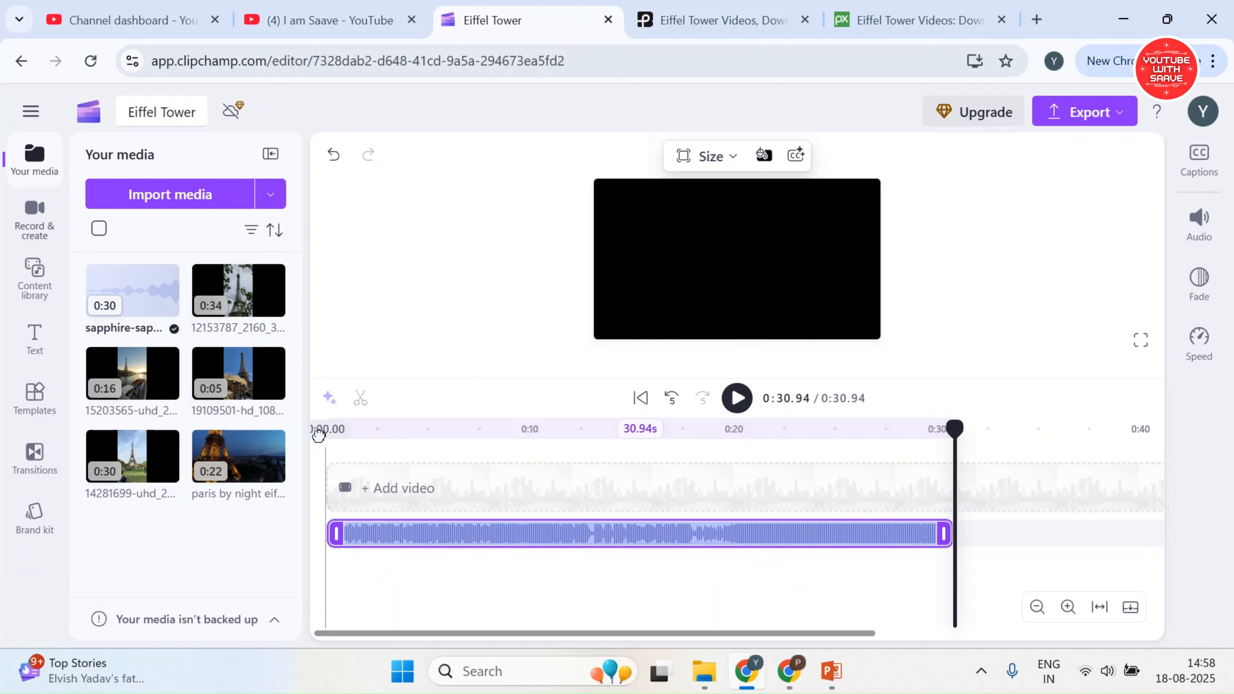
pyautogui.click(322, 431)
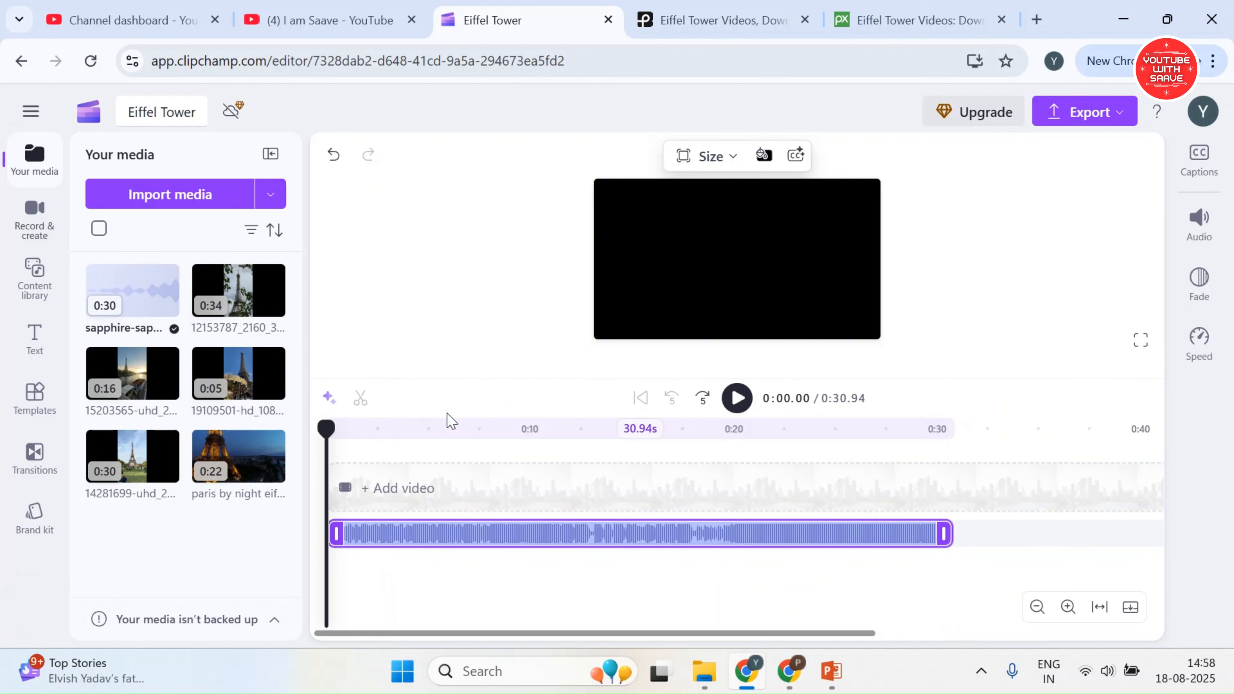
pyautogui.click(711, 157)
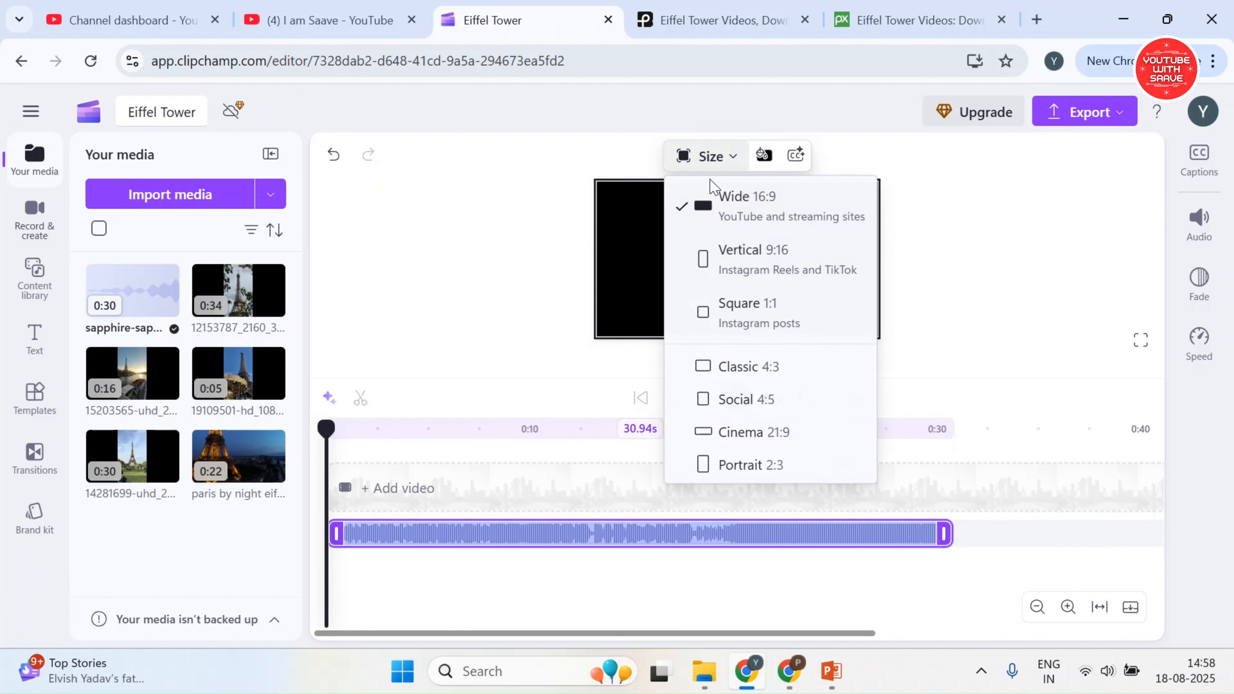
pyautogui.click(745, 269)
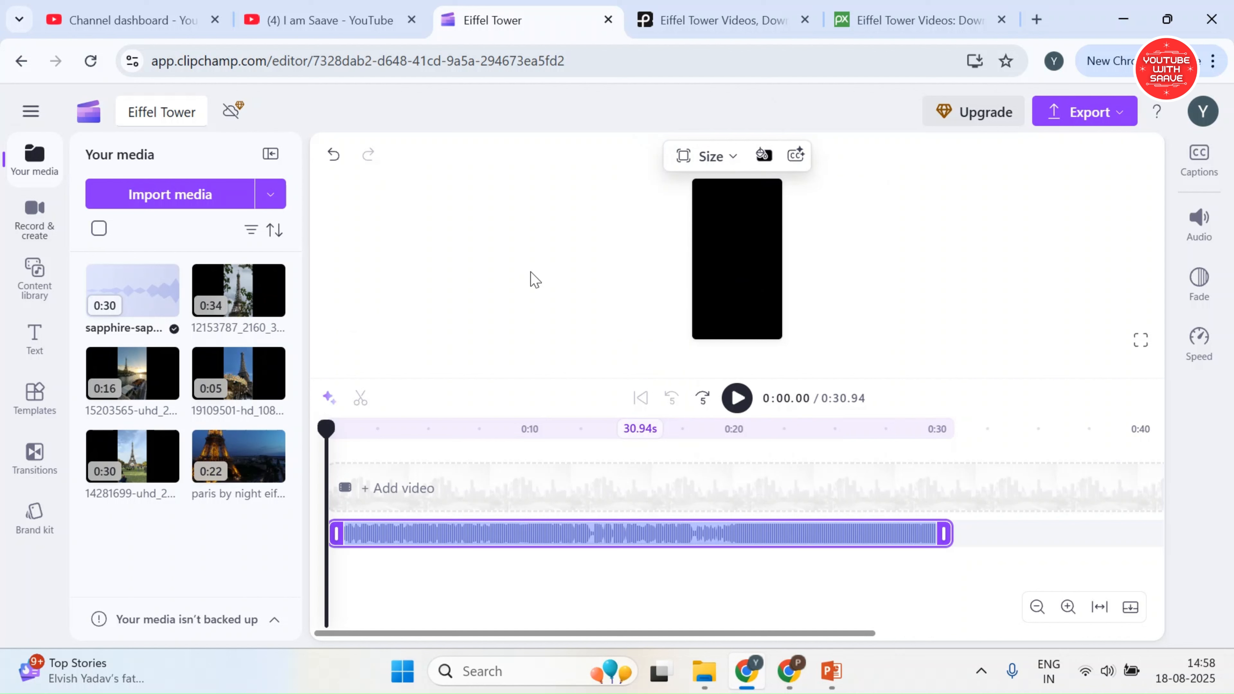
# Add the clips 12153787, 19109501, 14281699 and 15203565 to the timeline above the song, in that order
pyautogui.moveTo(271, 295)
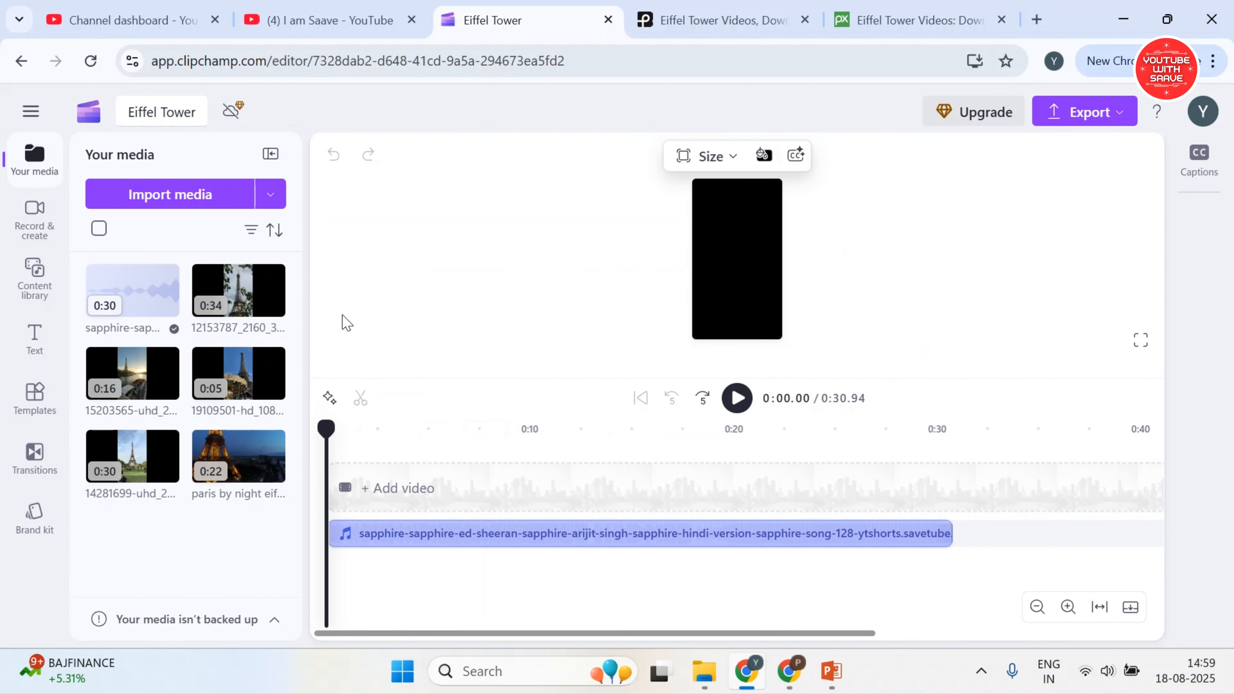
pyautogui.click(438, 549)
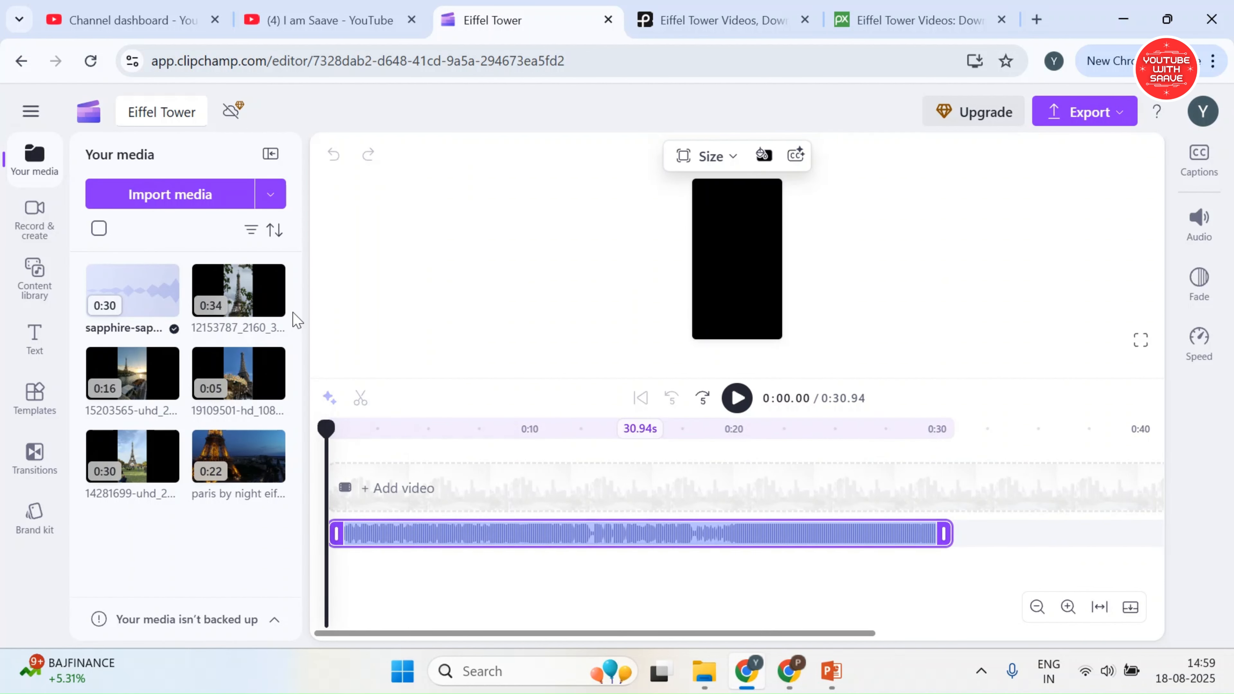
pyautogui.click(270, 304)
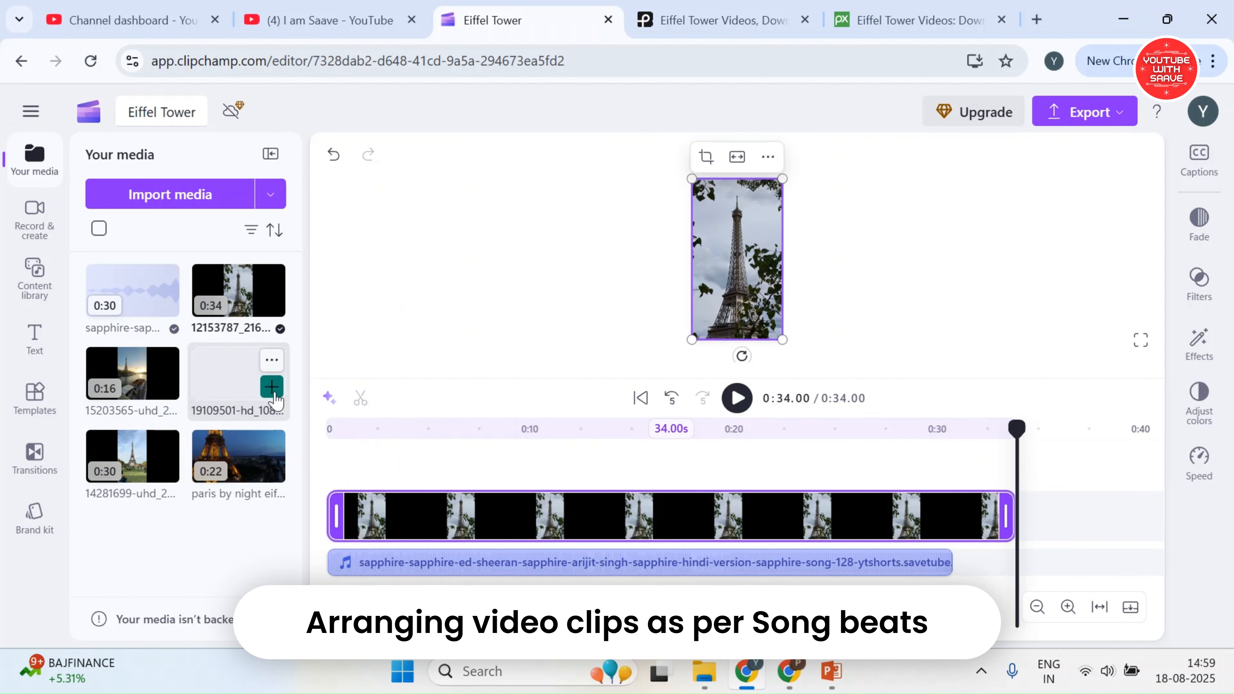
pyautogui.click(272, 389)
pyautogui.click(166, 470)
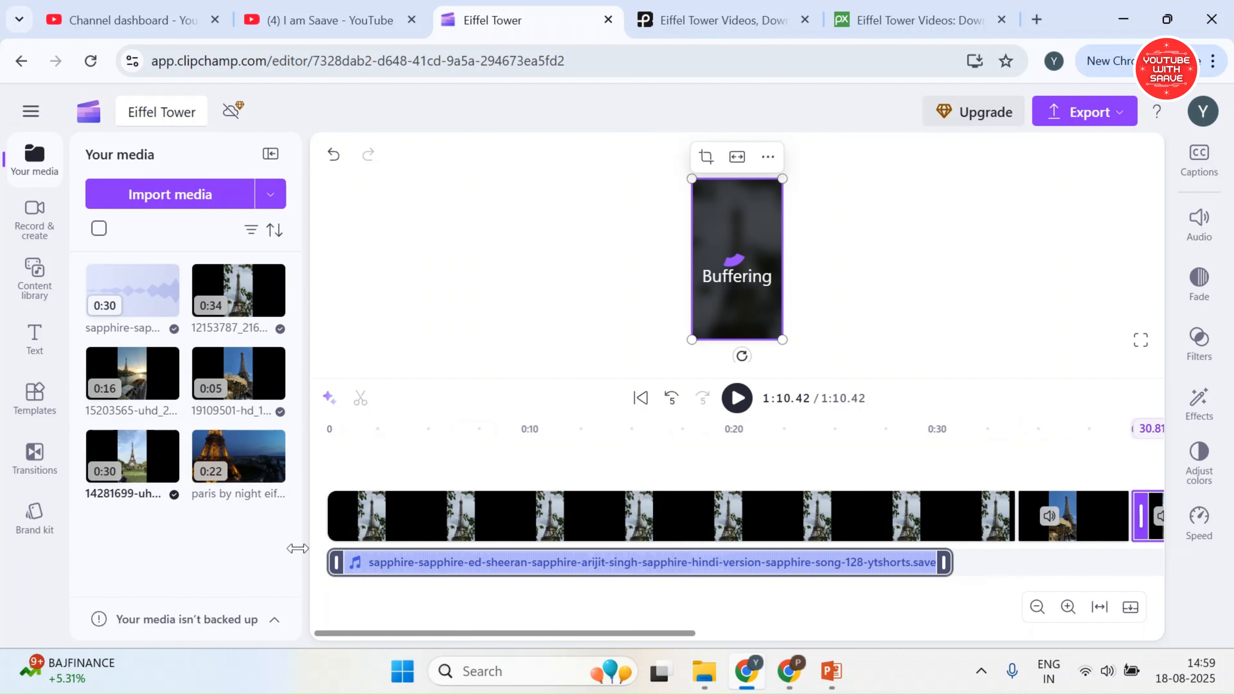
pyautogui.click(166, 388)
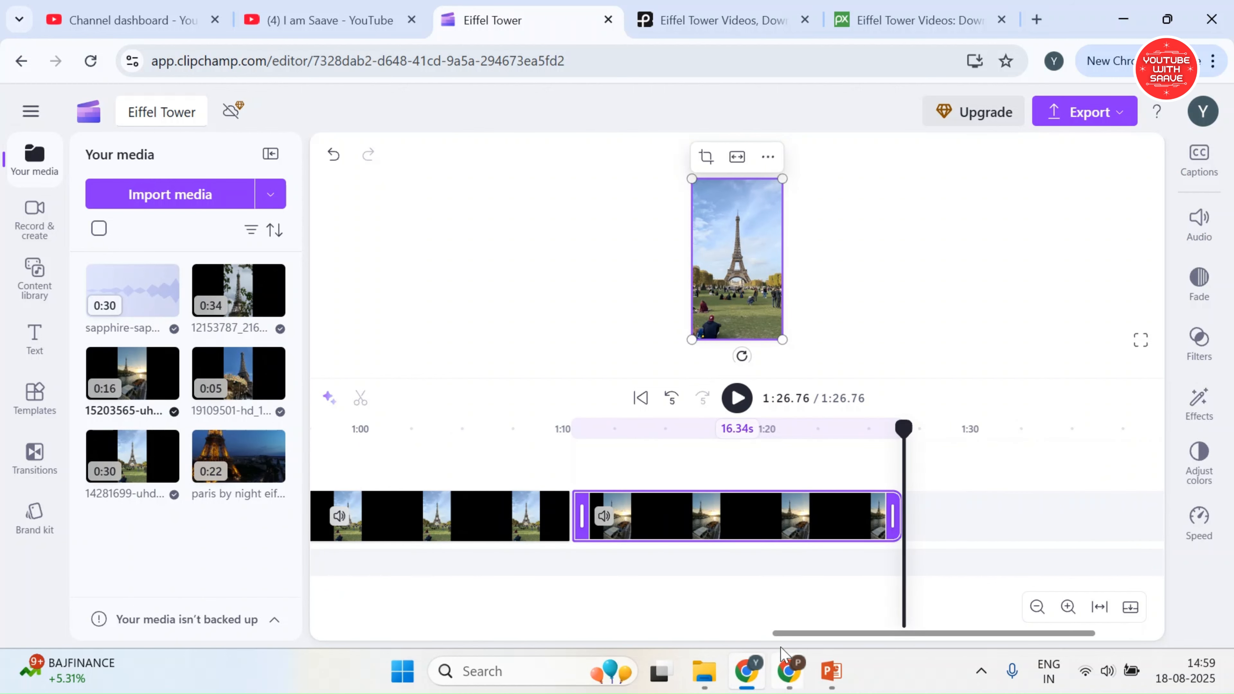
pyautogui.moveTo(796, 634); pyautogui.dragTo(336, 637)
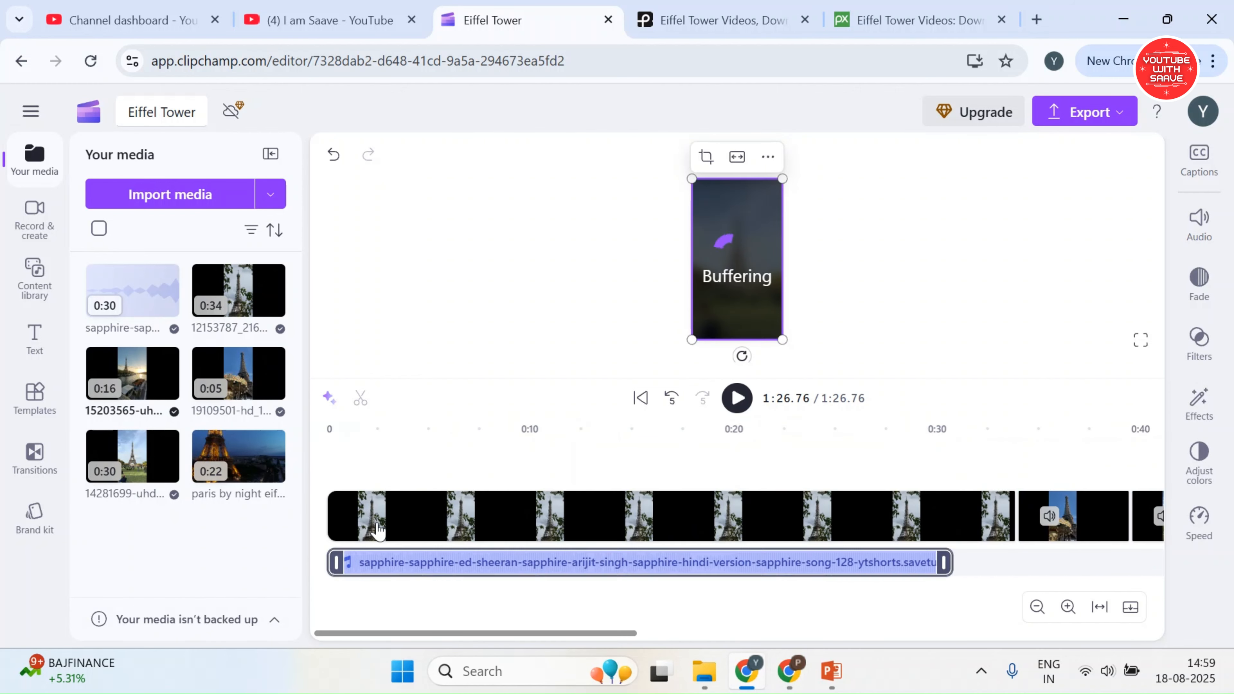
# Play the song from the start, trim the first clip to about 5 seconds, and move the carousel clip up against it
pyautogui.click(330, 449)
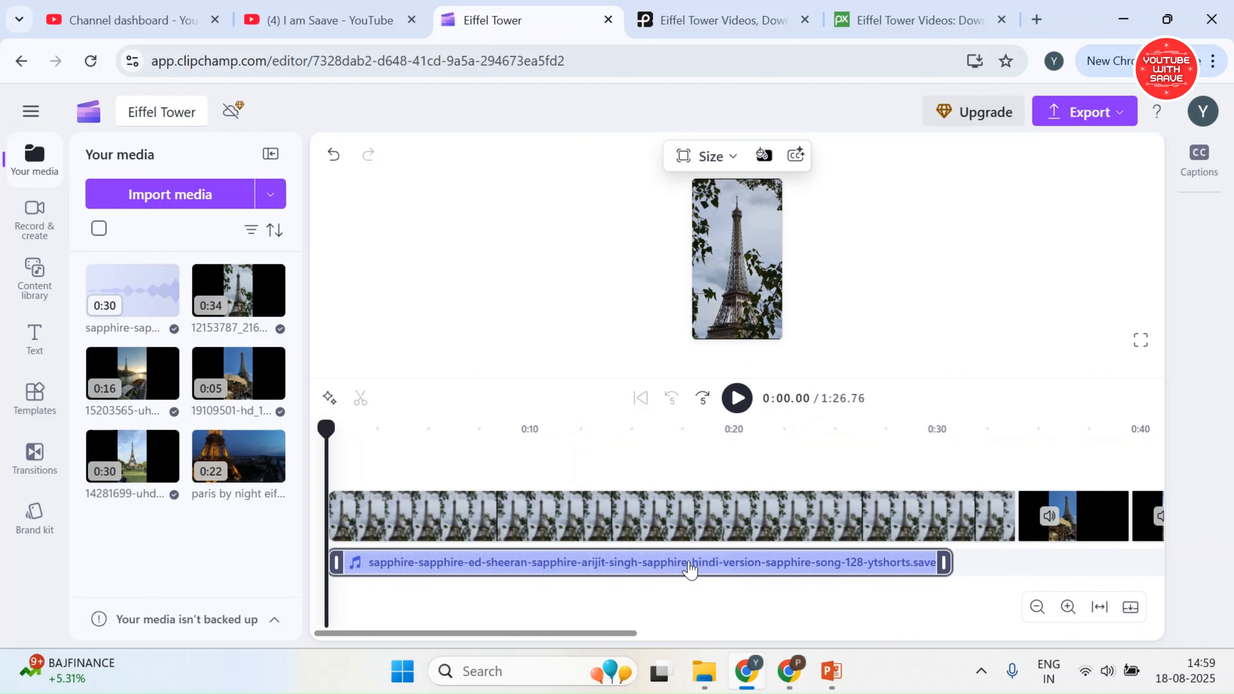
pyautogui.click(680, 571)
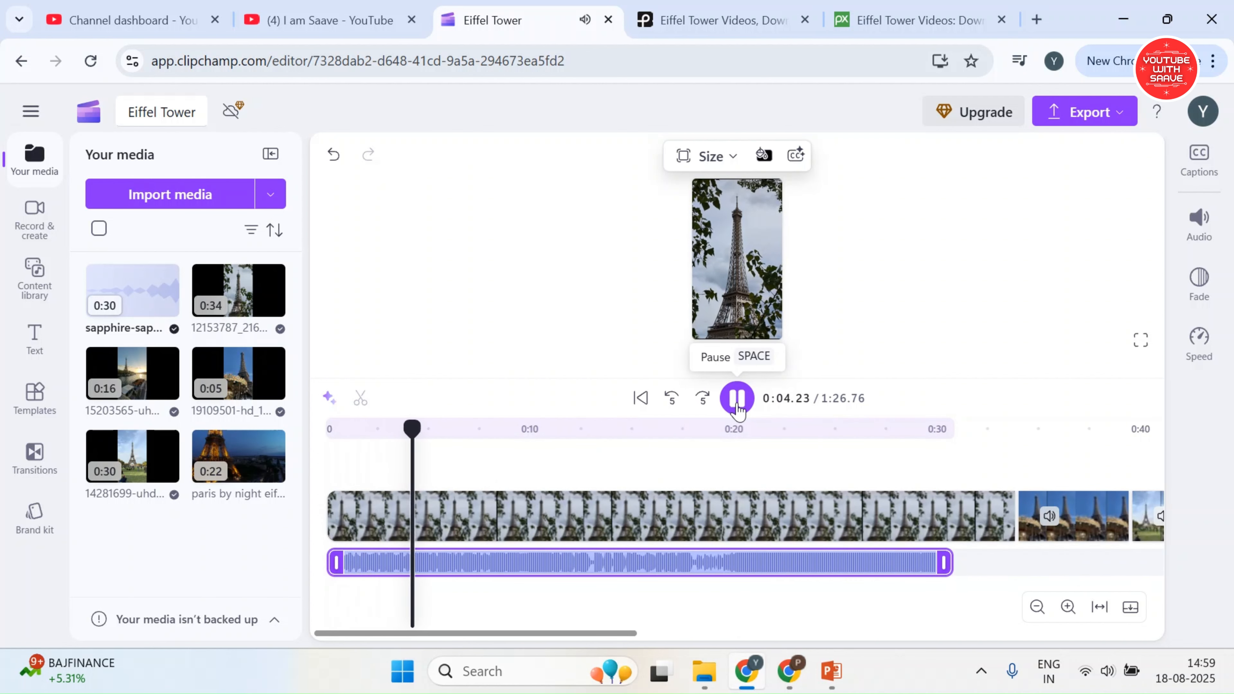
pyautogui.click(734, 410)
pyautogui.moveTo(1009, 515); pyautogui.dragTo(425, 510)
pyautogui.moveTo(1072, 515); pyautogui.dragTo(488, 515)
# Play on to the next beat, trim the carousel clip to 4.81 seconds, and move clip 14281699 up behind it
pyautogui.click(740, 405)
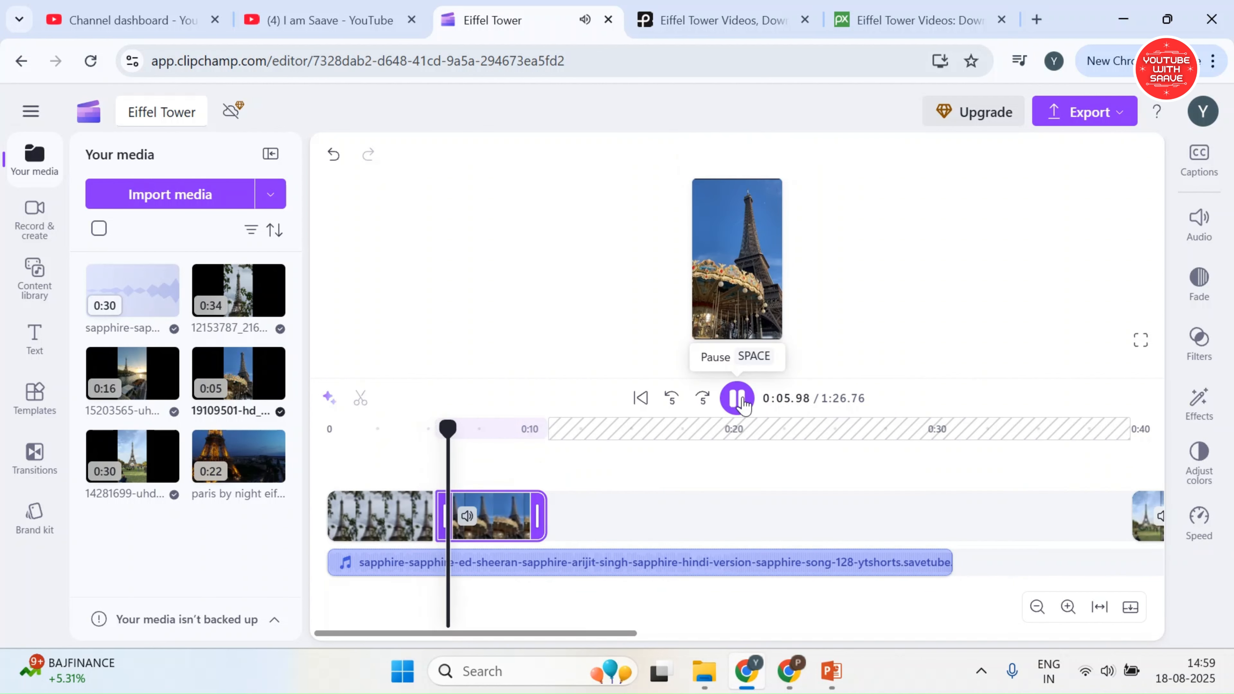
pyautogui.click(740, 404)
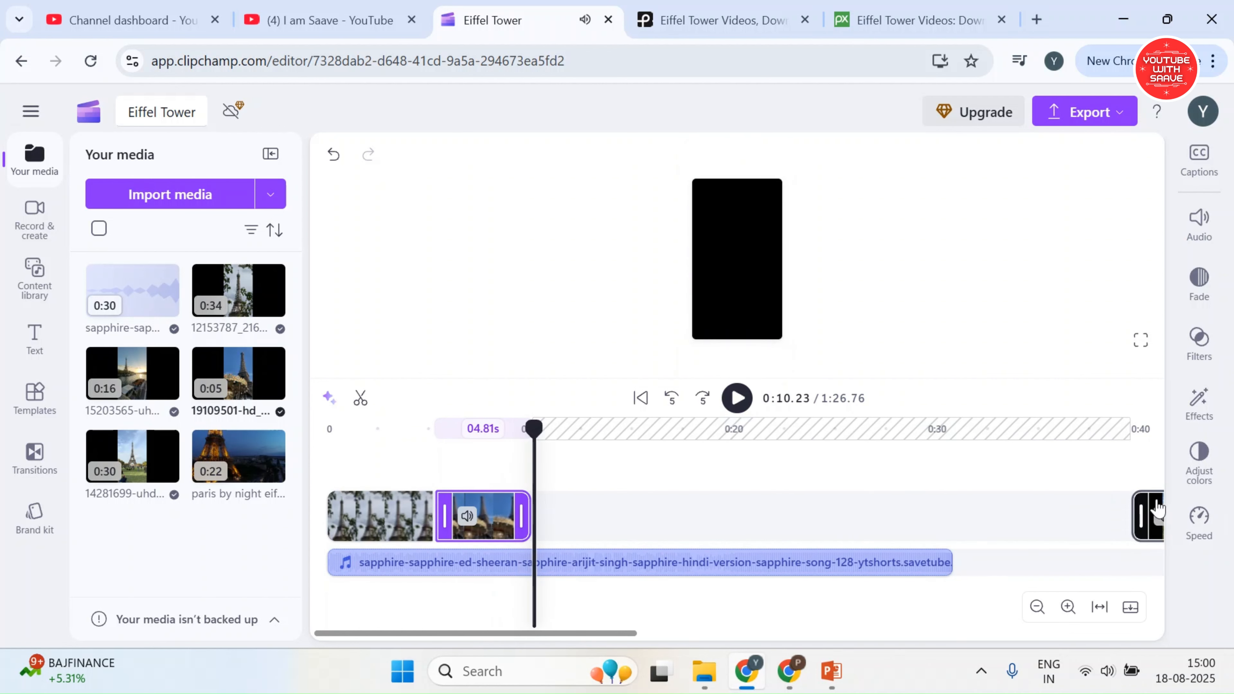
pyautogui.moveTo(1157, 512); pyautogui.dragTo(560, 512)
# Play on to the following beat and trim clip 14281699 to 2.88 seconds
pyautogui.press('space')
pyautogui.moveTo(594, 633); pyautogui.dragTo(644, 634)
pyautogui.press('space')
pyautogui.moveTo(1022, 515); pyautogui.dragTo(459, 516)
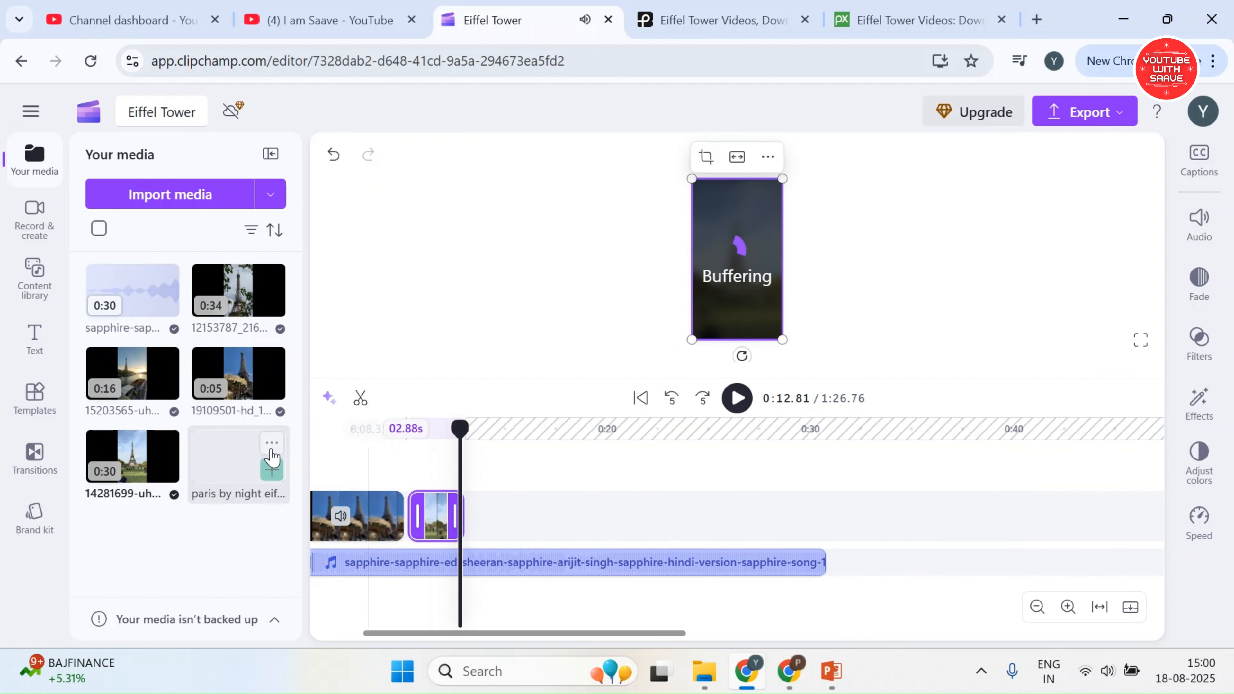
# Place the "paris by night" clip after clip 14281699 on the video track and make it fill the vertical frame
pyautogui.click(272, 469)
pyautogui.moveTo(543, 514); pyautogui.dragTo(542, 549)
pyautogui.click(468, 458)
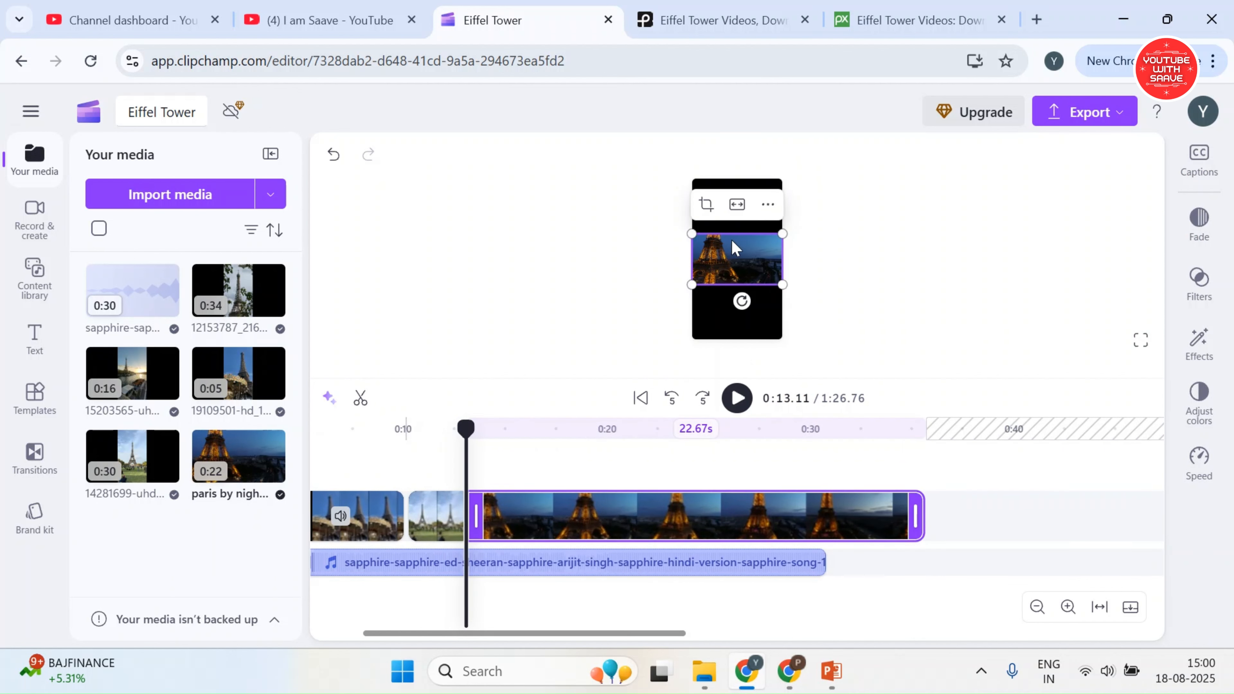
pyautogui.click(767, 205)
pyautogui.click(604, 267)
pyautogui.click(737, 204)
# Preview the "paris by night" clip against the song and trim its end to about 0:15
pyautogui.click(741, 398)
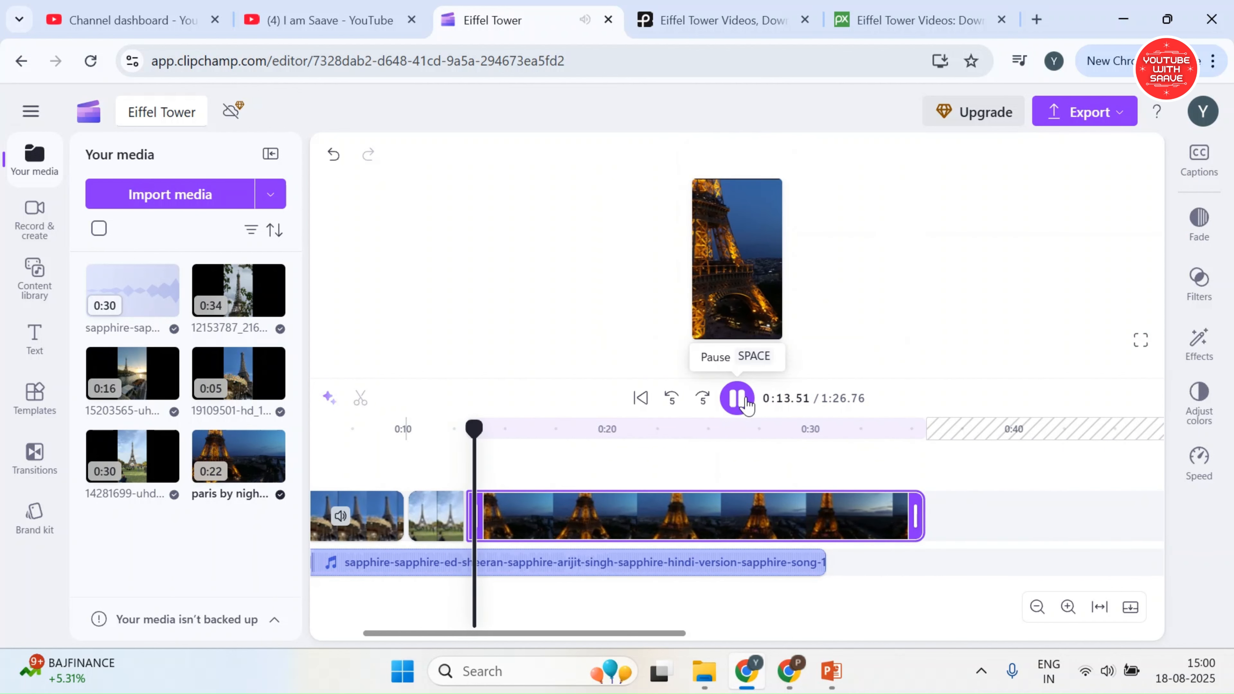
pyautogui.click(741, 395)
pyautogui.moveTo(917, 515); pyautogui.dragTo(510, 516)
# Place clip 15203565 after the "paris by night" clip, play it with the song, and trim its end to about 0:21
pyautogui.click(166, 387)
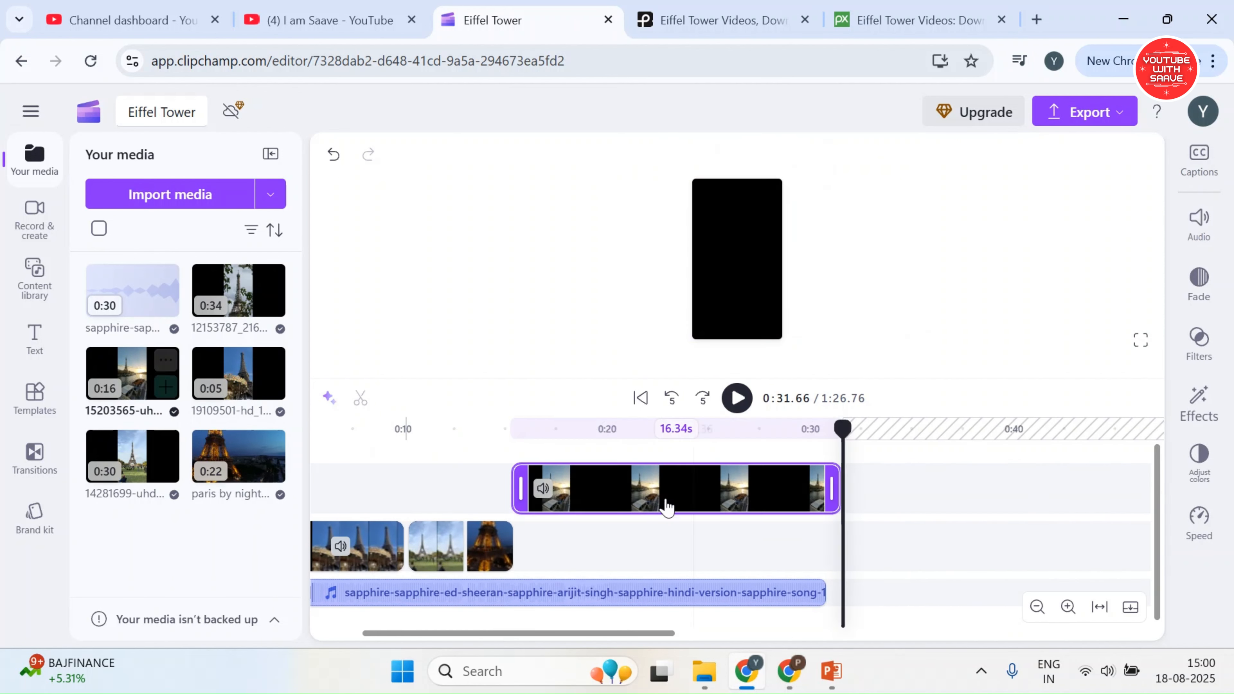
pyautogui.moveTo(664, 507); pyautogui.dragTo(664, 542)
pyautogui.click(509, 452)
pyautogui.click(737, 398)
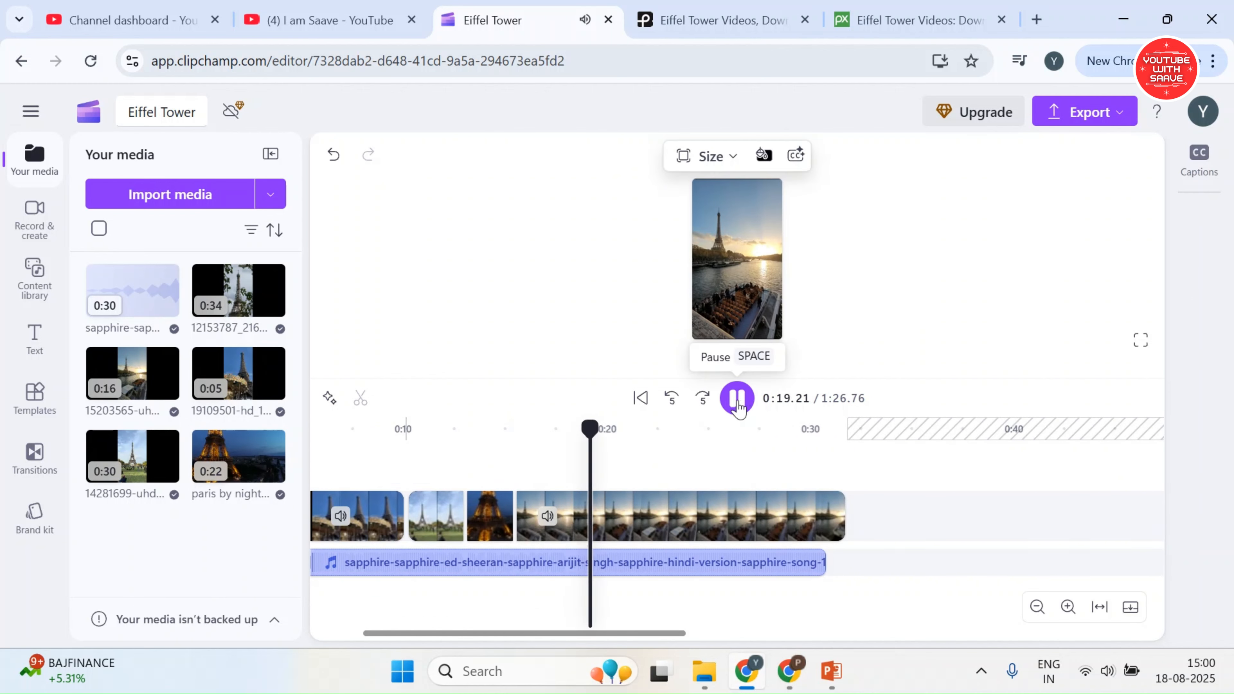
pyautogui.click(737, 399)
pyautogui.moveTo(839, 516); pyautogui.dragTo(628, 516)
# Add clip 12153787 again at the end of the sequence, split it at the song's end at 0:30.94, and delete the excess part
pyautogui.click(272, 305)
pyautogui.click(828, 445)
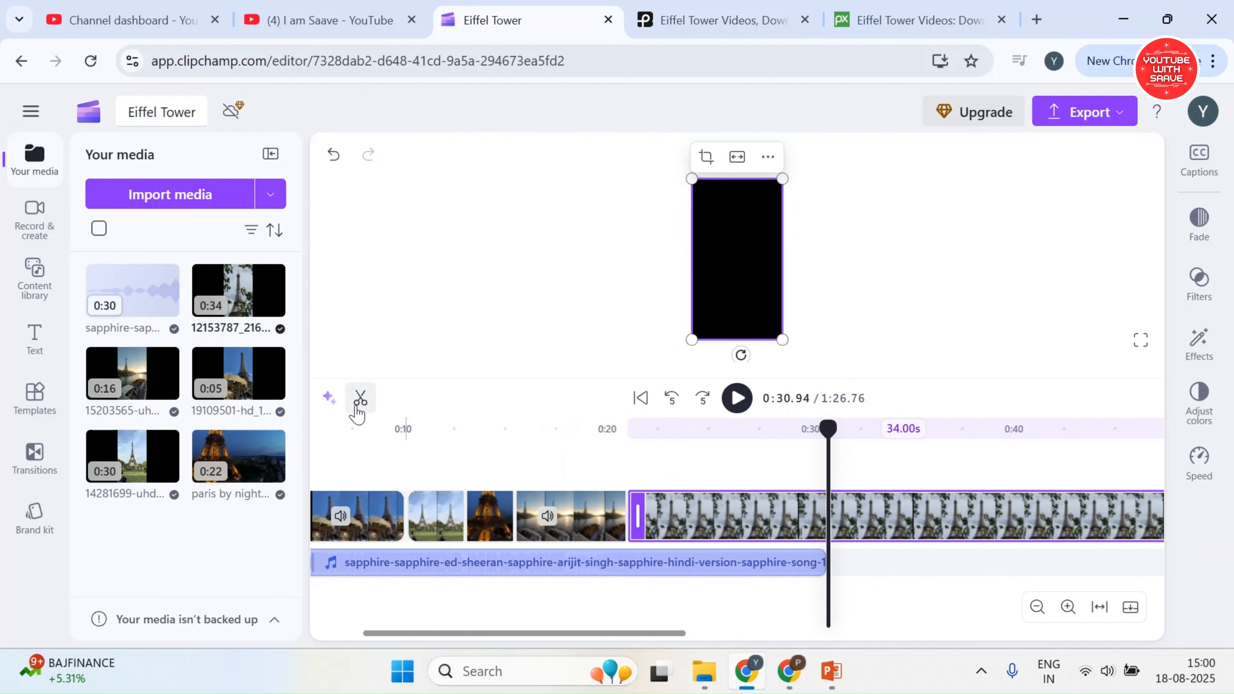
pyautogui.click(360, 399)
pyautogui.moveTo(643, 634); pyautogui.dragTo(668, 638)
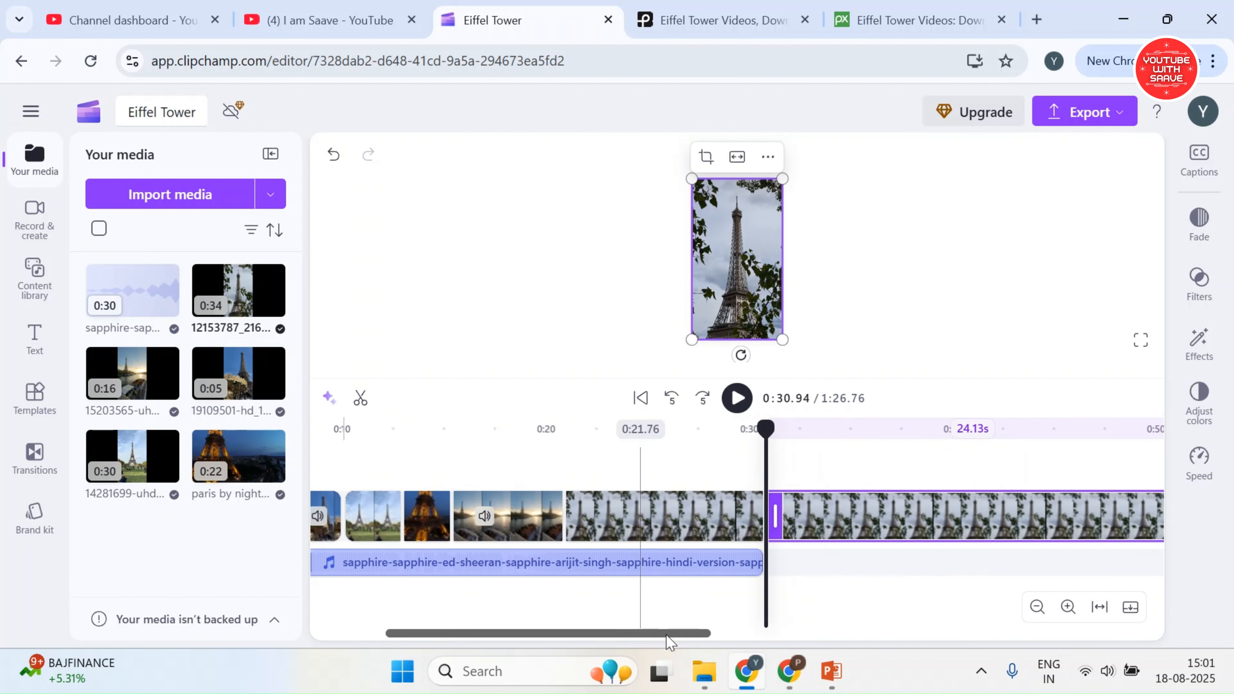
pyautogui.click(360, 402)
pyautogui.click(867, 523)
pyautogui.rightClick(810, 520)
pyautogui.press('Delete')
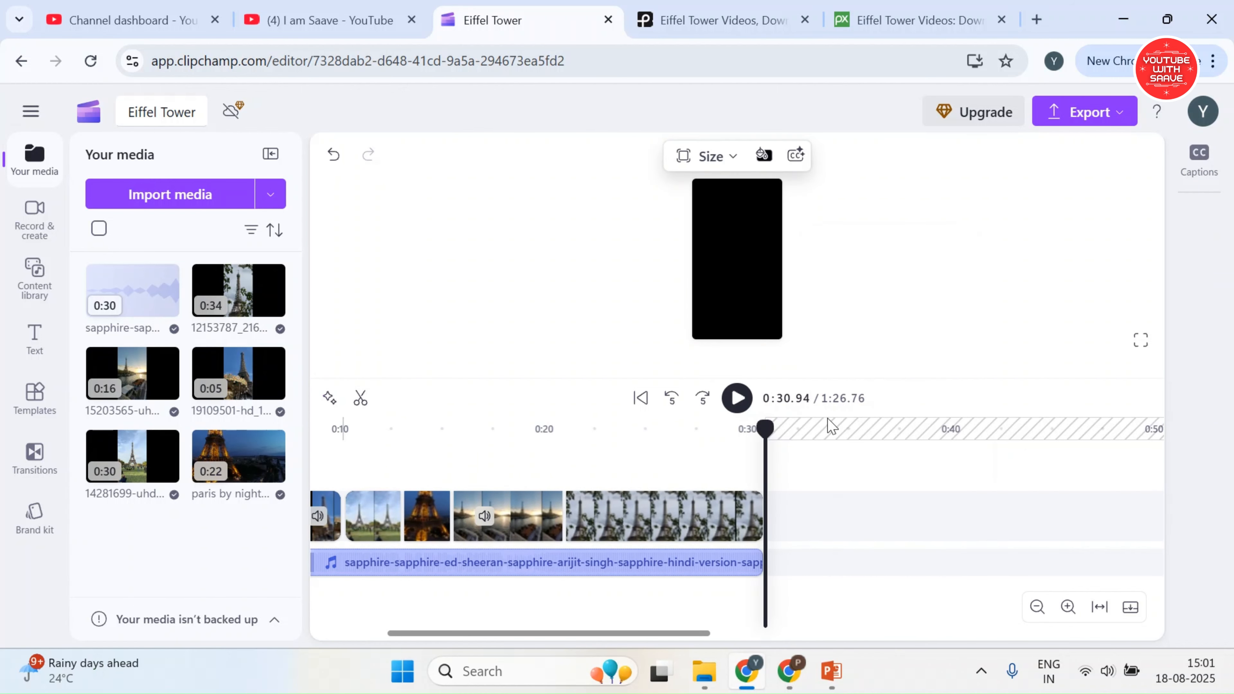
# Enlarge the preview and play the sequence from about 0:05 to check the clip changes against the song
pyautogui.moveTo(654, 642); pyautogui.dragTo(284, 642)
pyautogui.click(365, 541)
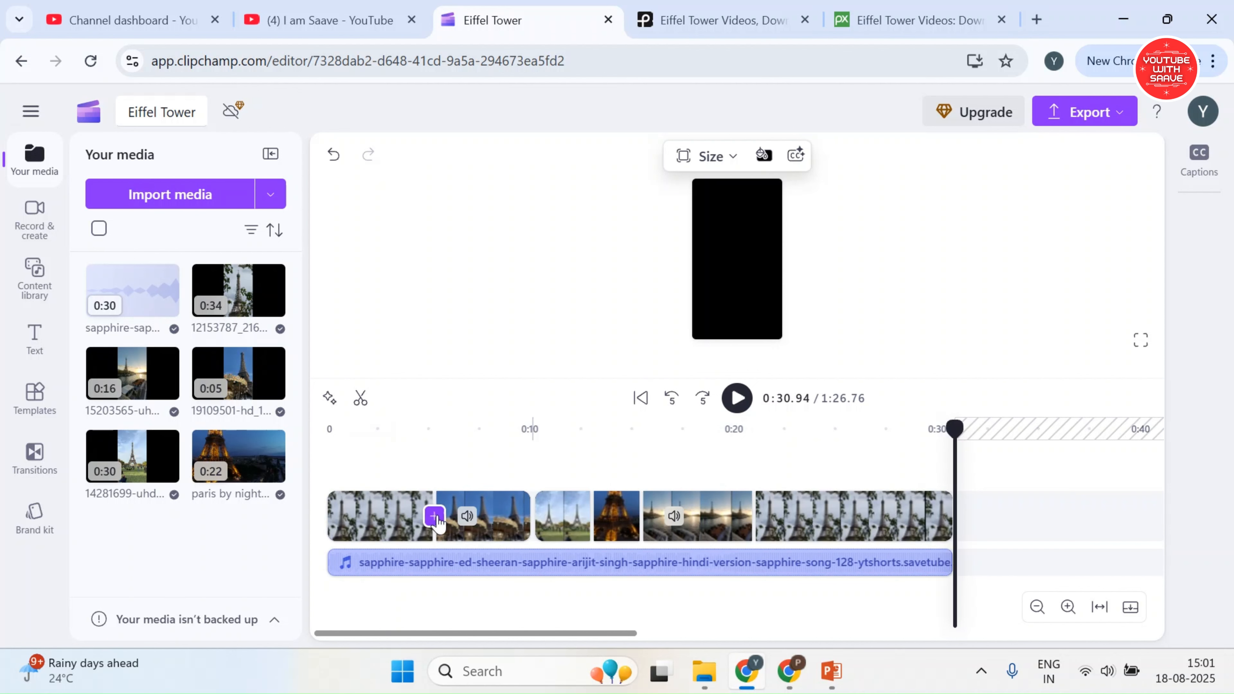
pyautogui.click(421, 451)
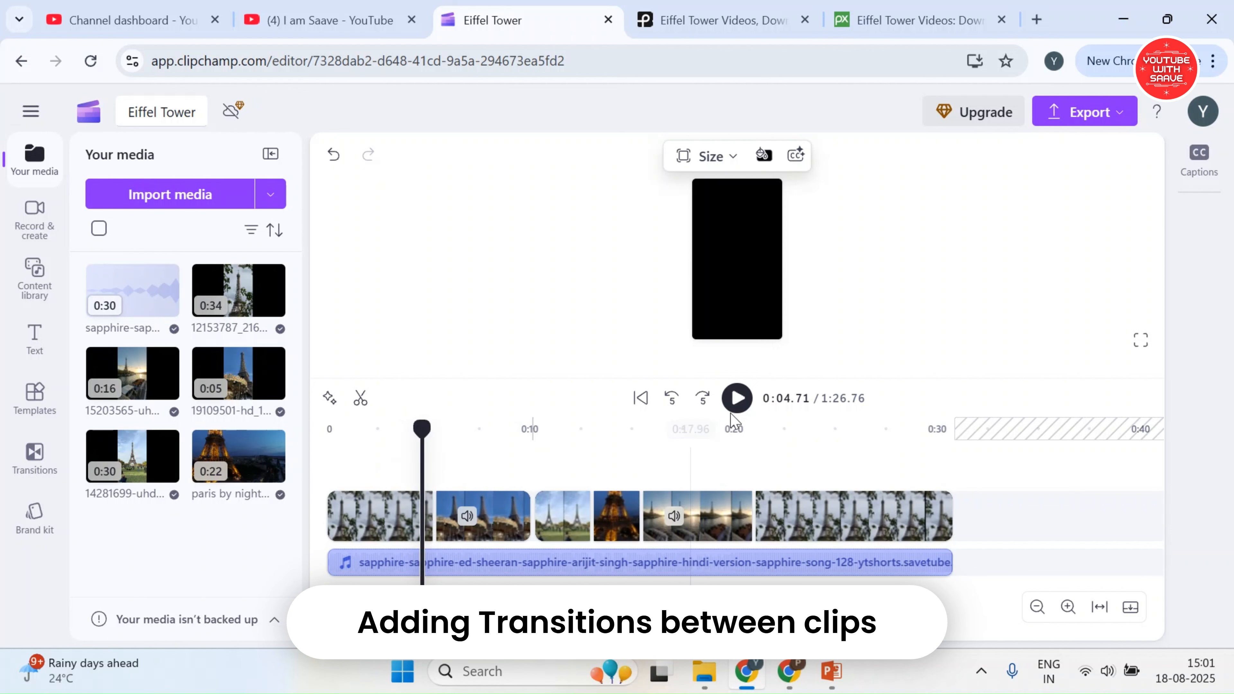
pyautogui.moveTo(852, 364); pyautogui.dragTo(836, 462)
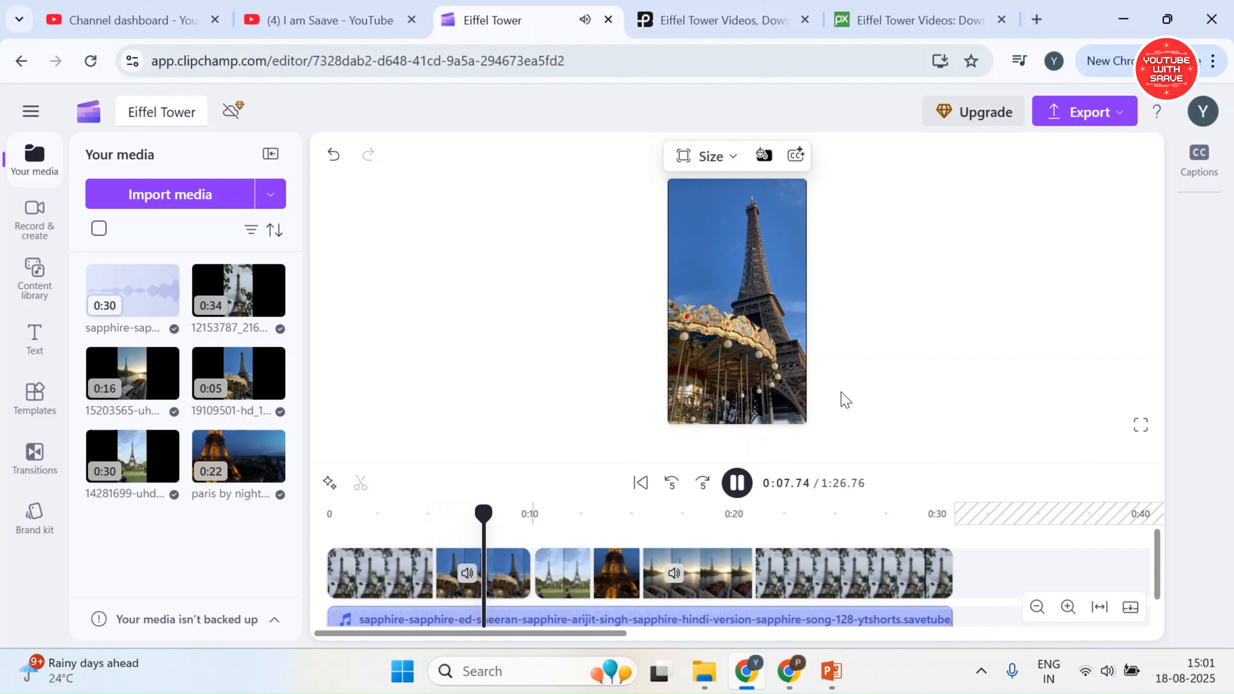
pyautogui.click(737, 482)
# Close the gap between clips 19109501 and 14281699, add a transition at their cut, and show its options
pyautogui.click(513, 524)
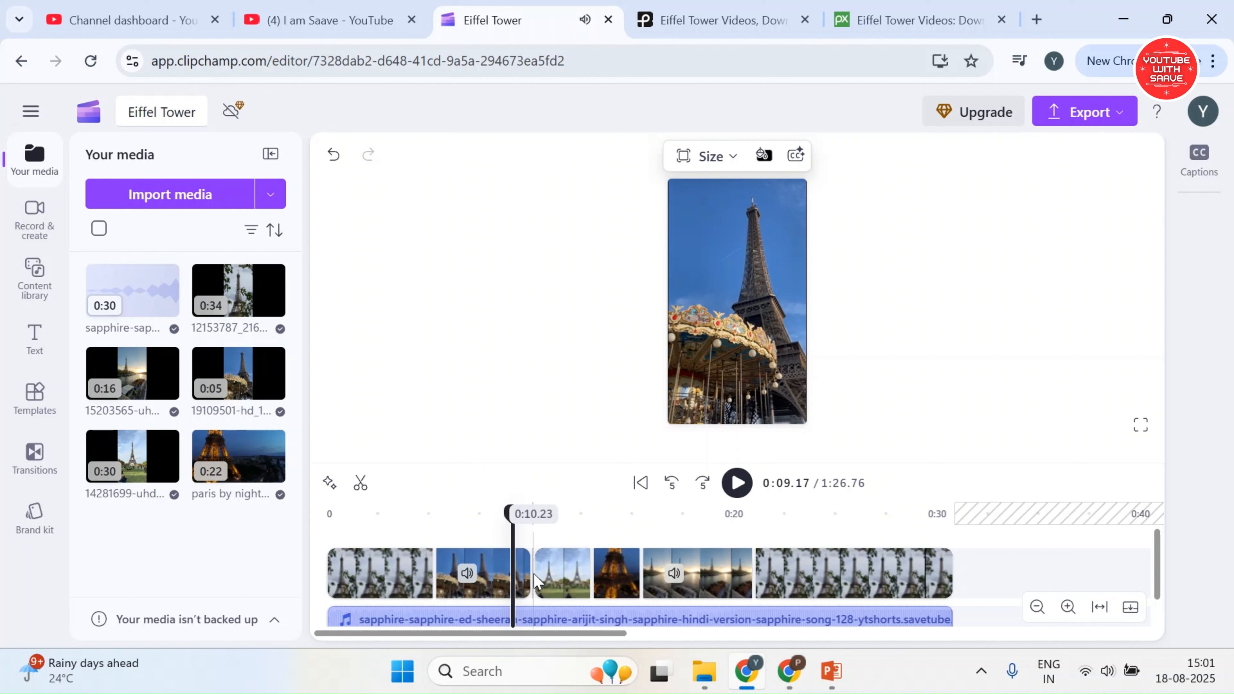
pyautogui.click(1069, 608)
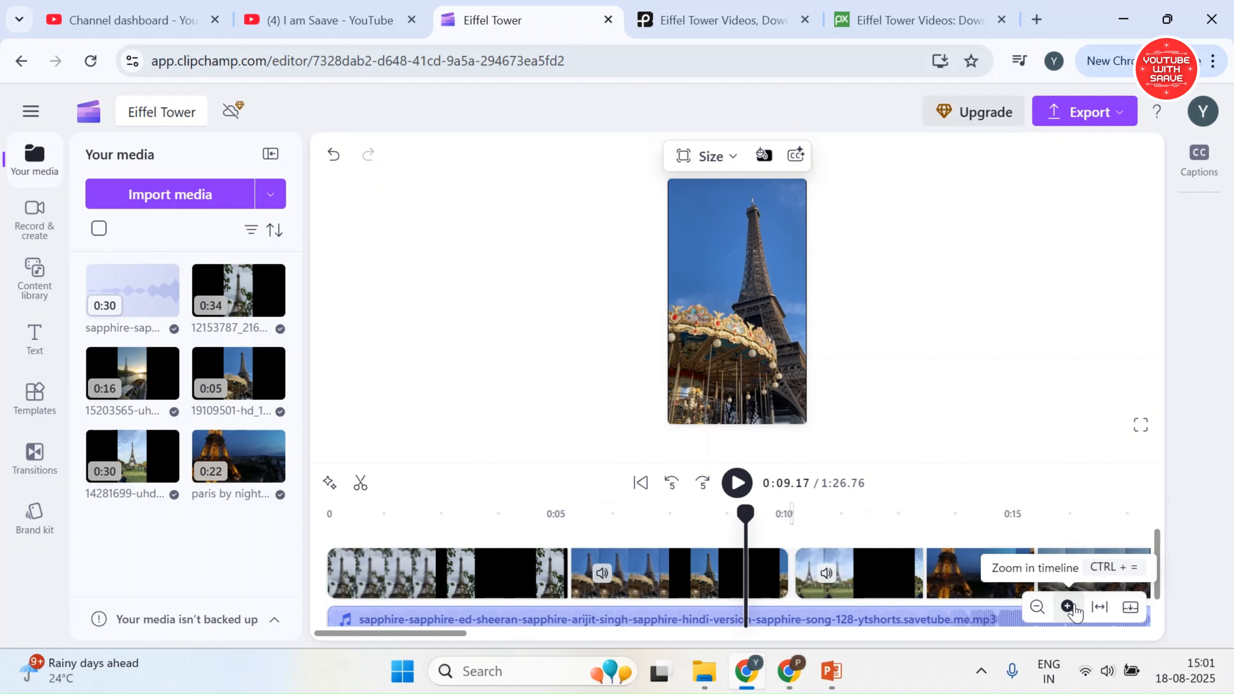
pyautogui.click(1069, 608)
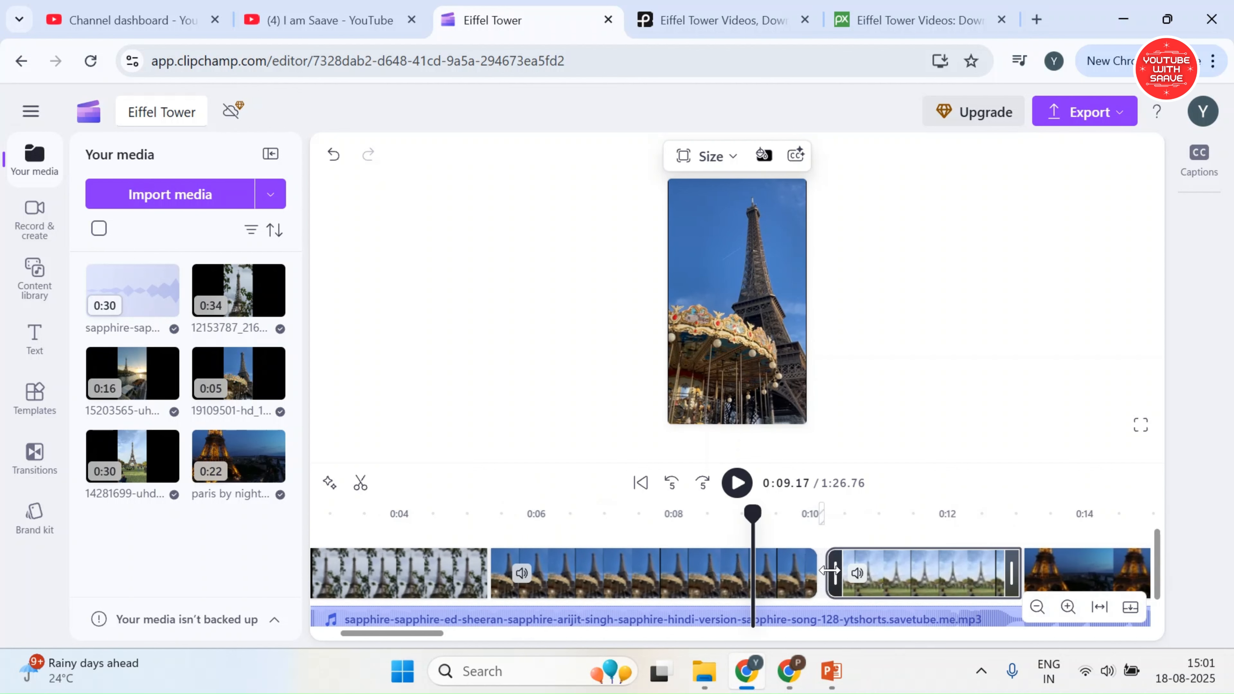
pyautogui.click(830, 571)
pyautogui.click(814, 572)
pyautogui.moveTo(815, 573); pyautogui.dragTo(820, 572)
pyautogui.click(825, 575)
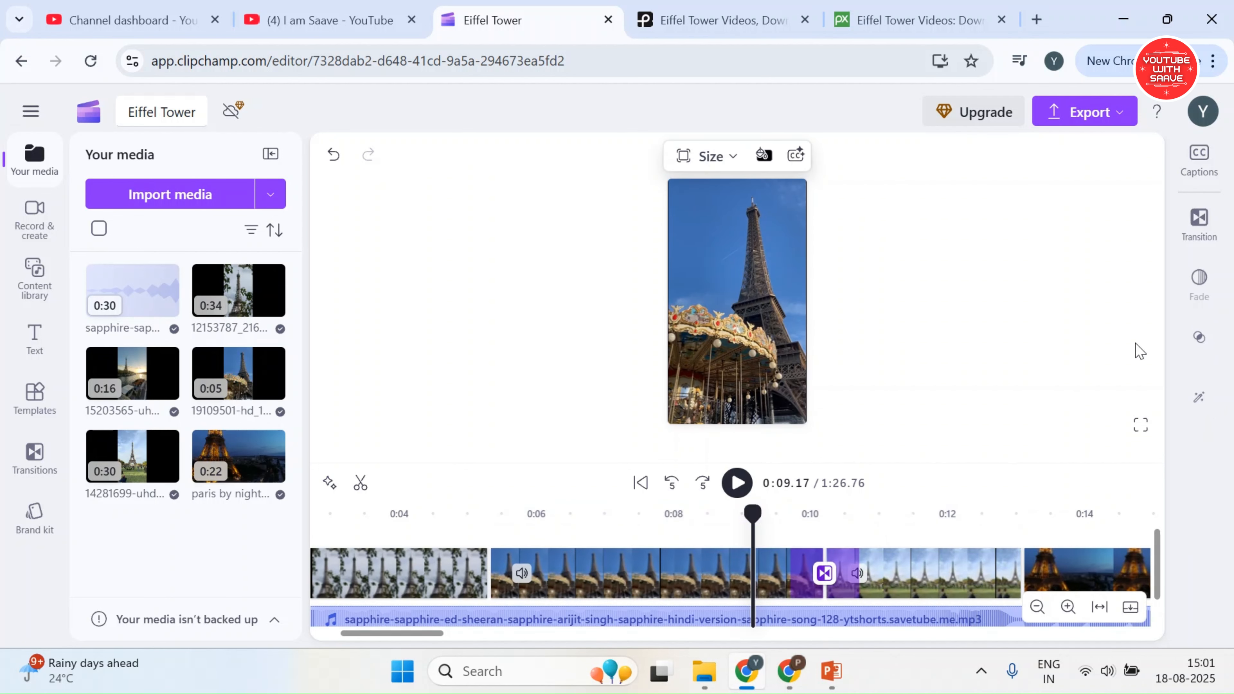
pyautogui.click(1201, 228)
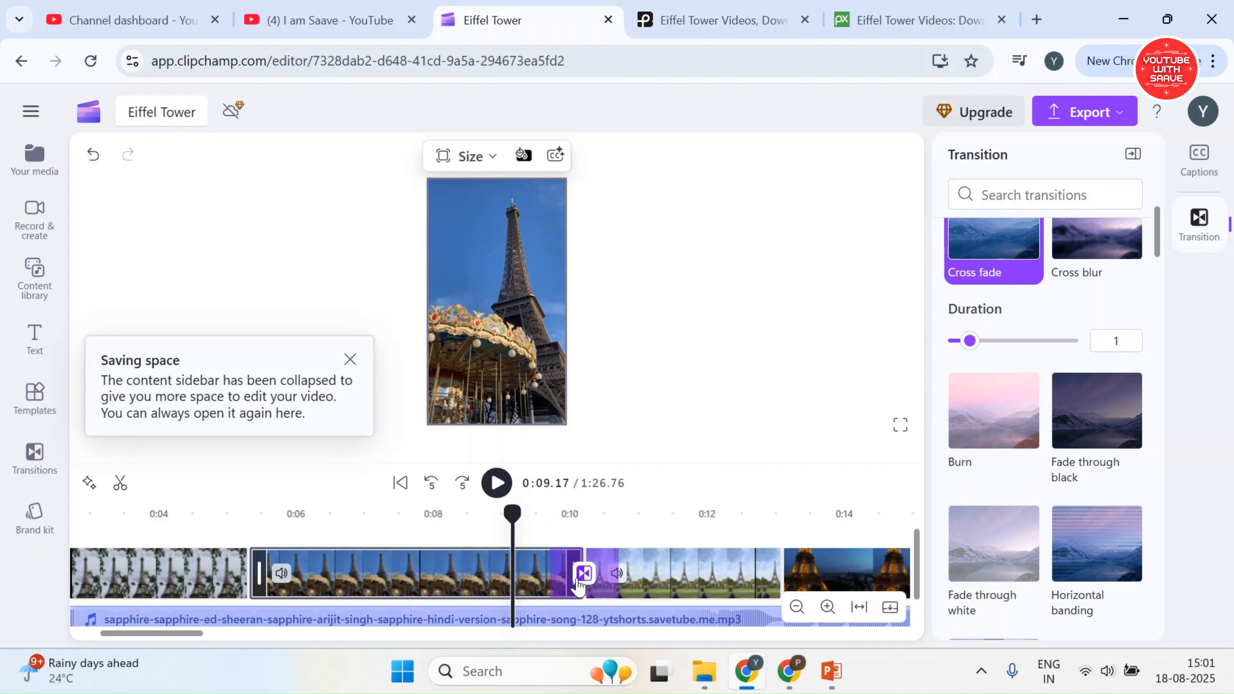
# Try the Circular wipe transition between clips 19109501 and 14281699 and preview it
pyautogui.scroll(-10, 1050, 384)
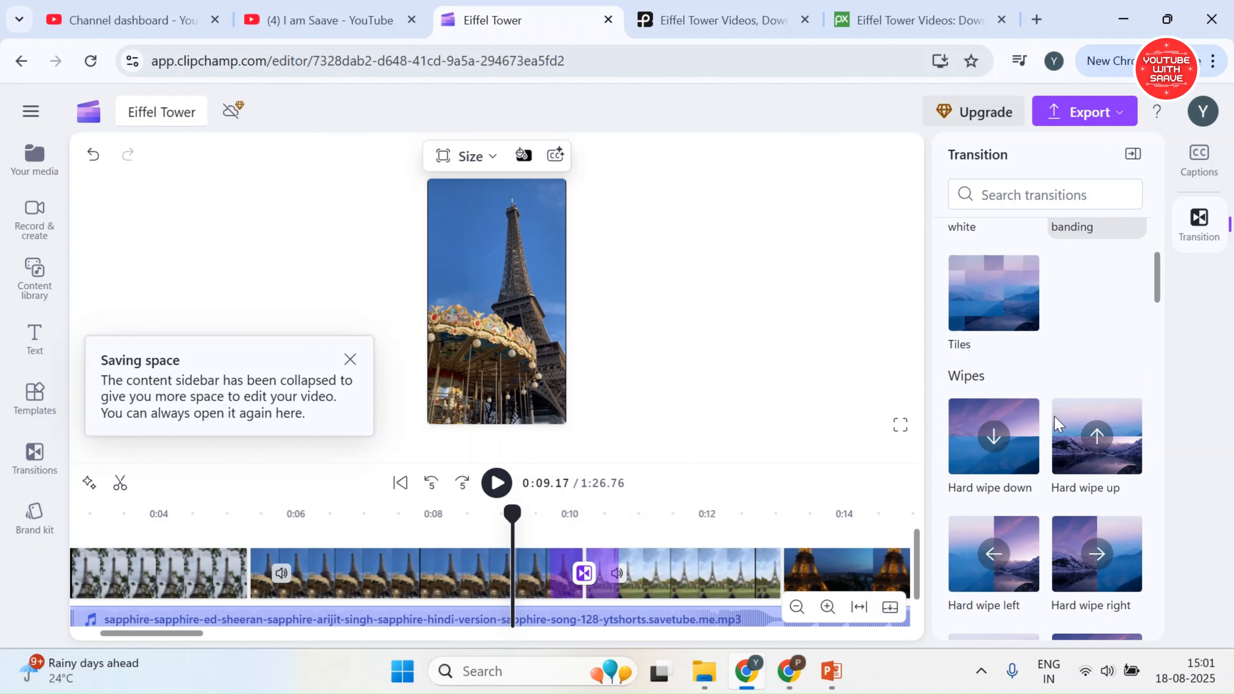
pyautogui.scroll(-5, 1055, 445)
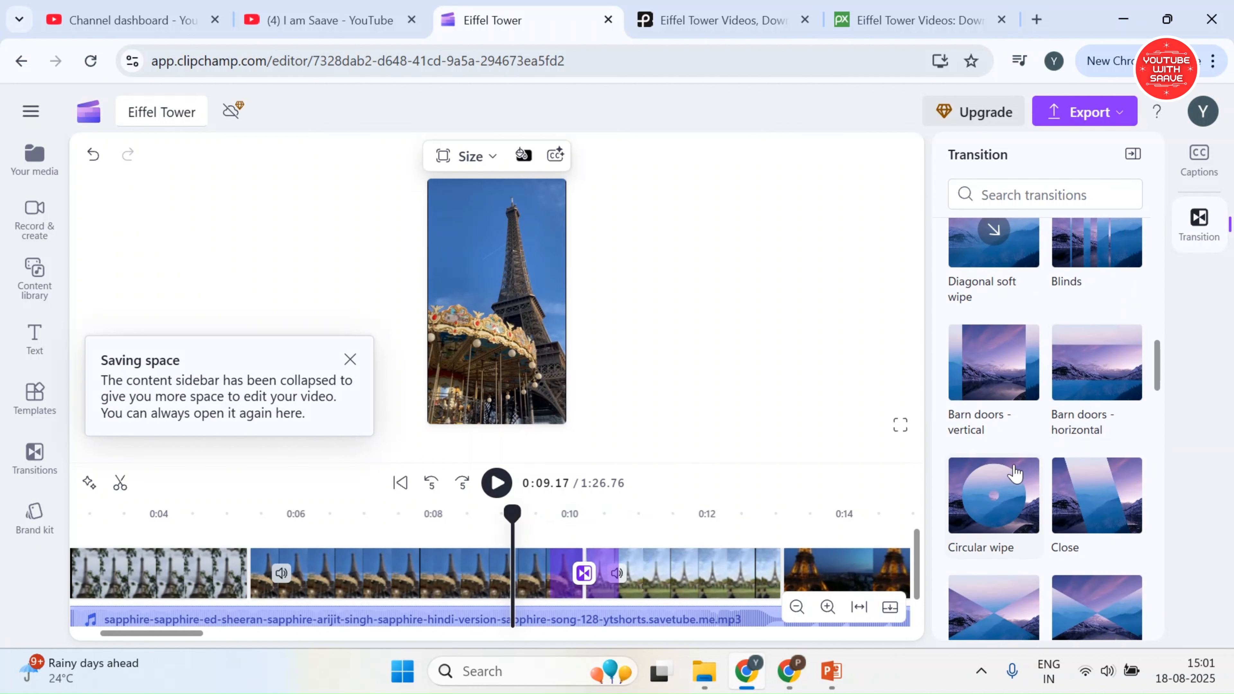
pyautogui.scroll(-3, 1016, 474)
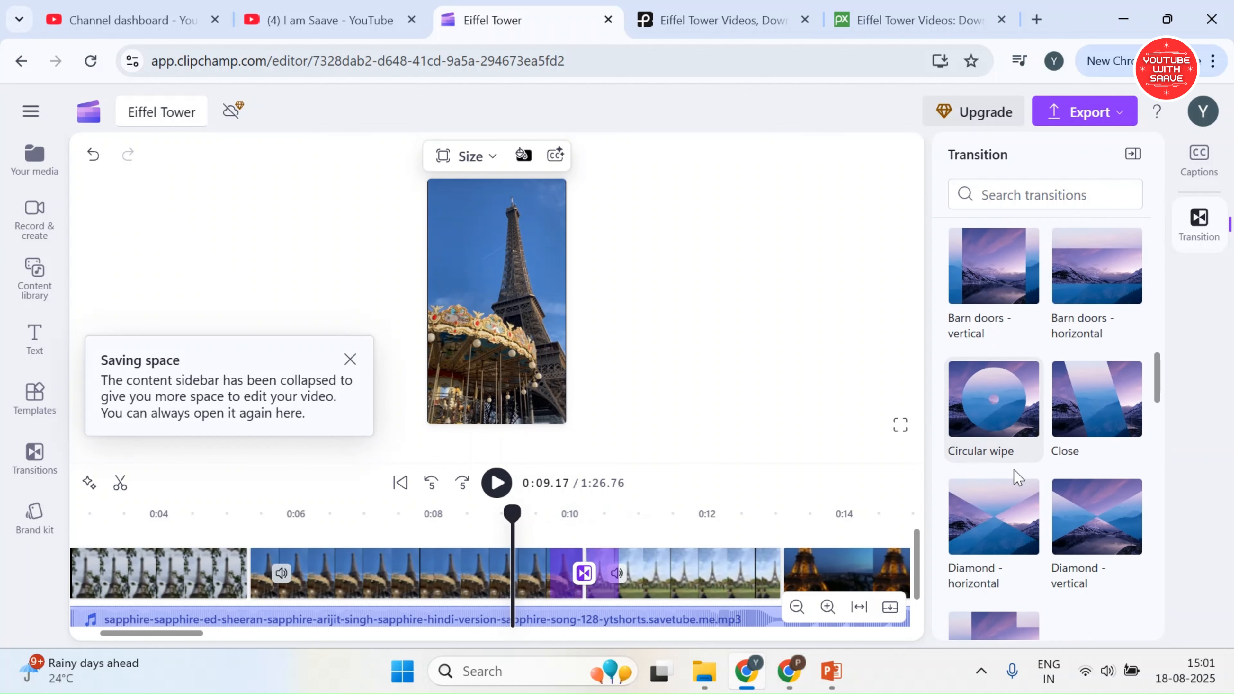
pyautogui.click(1004, 431)
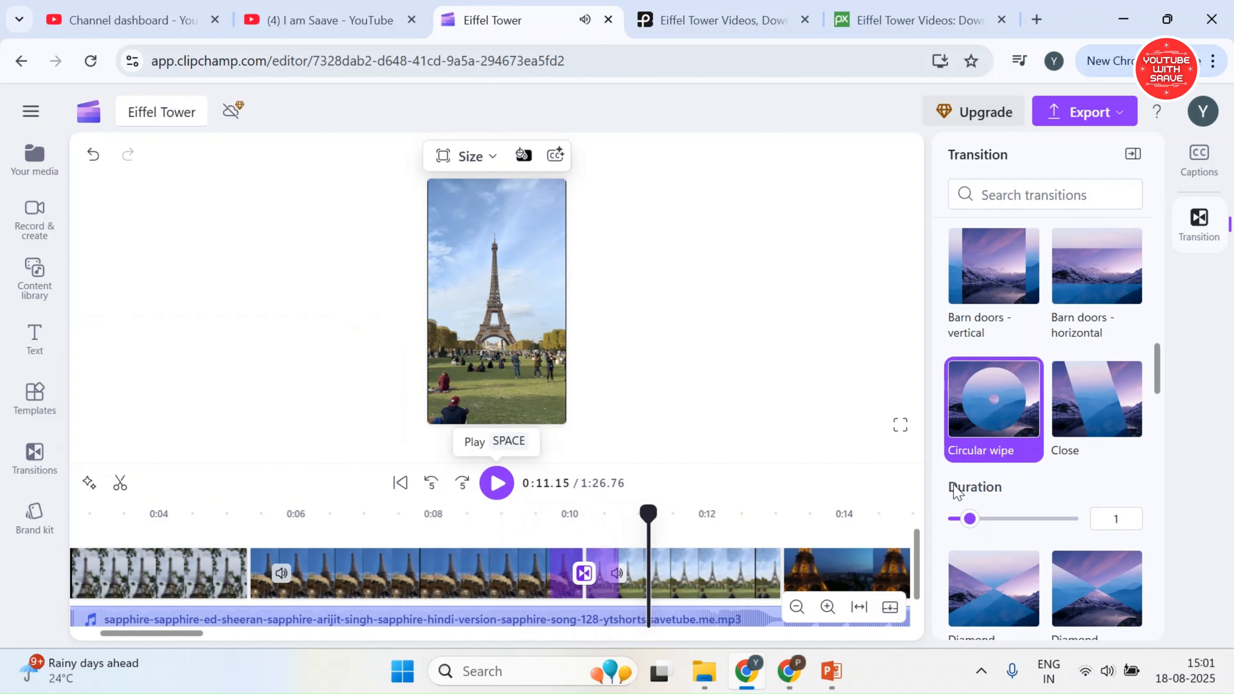
# Apply the Spin transition between clips 19109501 and 14281699 and play it back
pyautogui.scroll(-8, 972, 496)
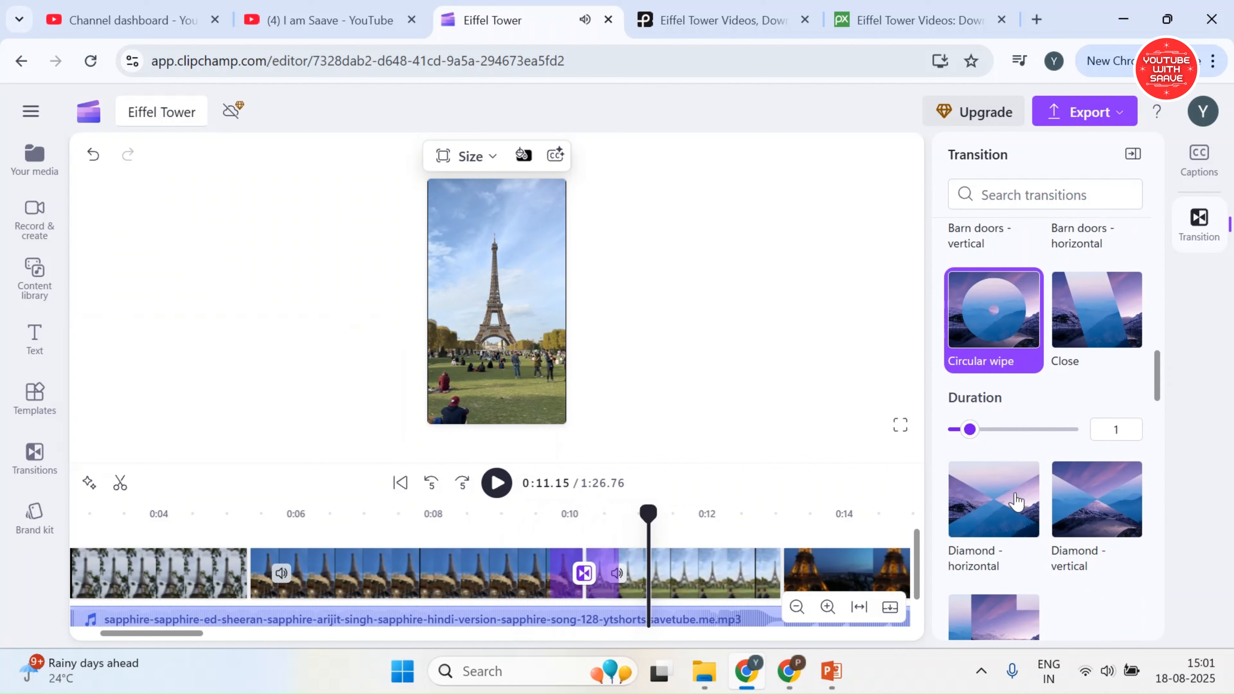
pyautogui.click(994, 595)
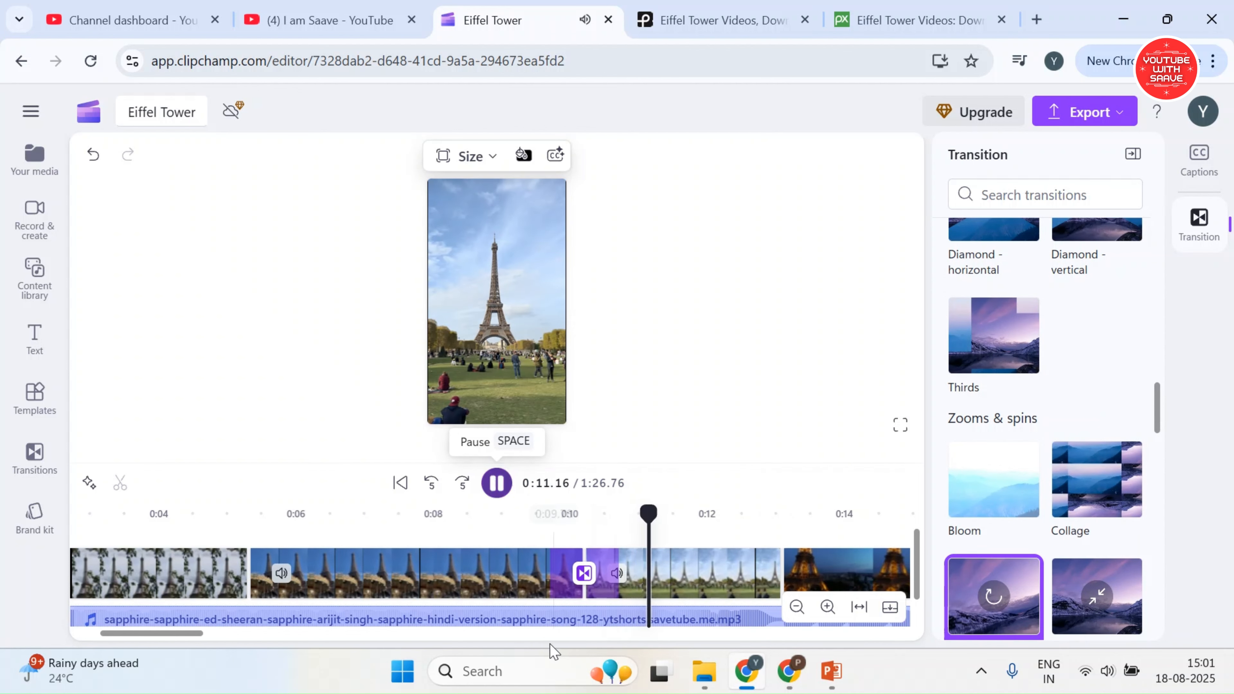
pyautogui.click(809, 589)
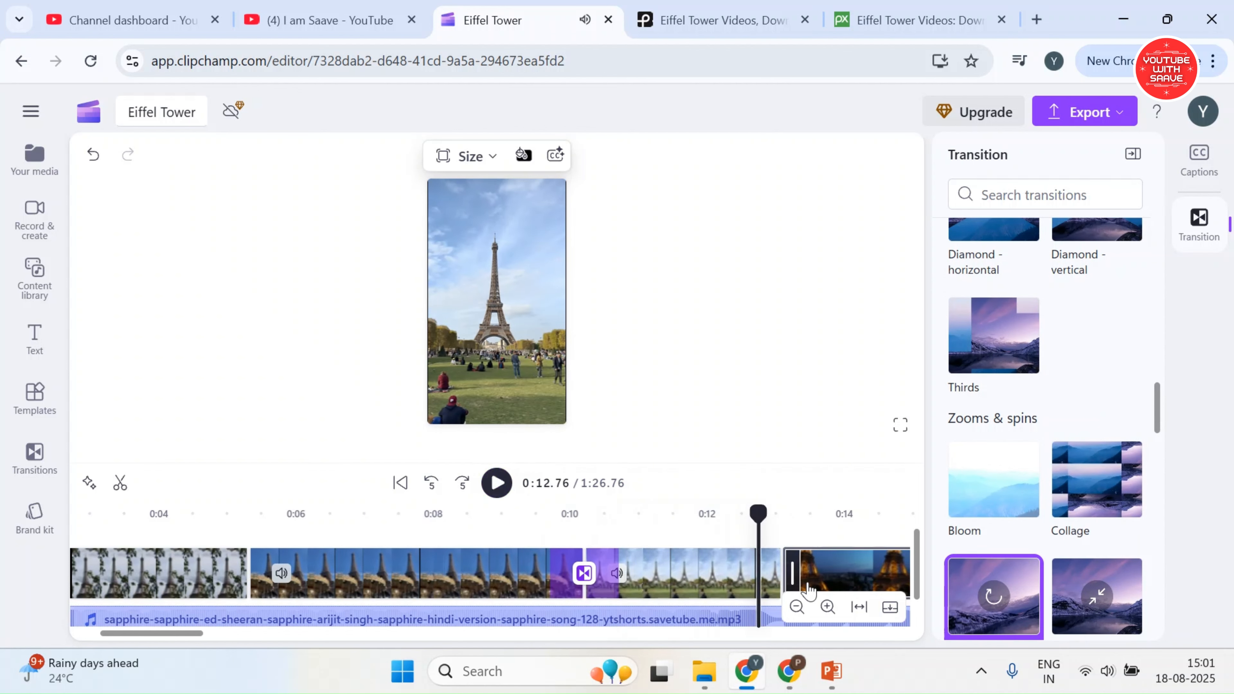
# Add transitions at the three remaining cuts from clip 14281699 through "paris by night" and 15203565 to the final 12153787 clip
pyautogui.click(783, 576)
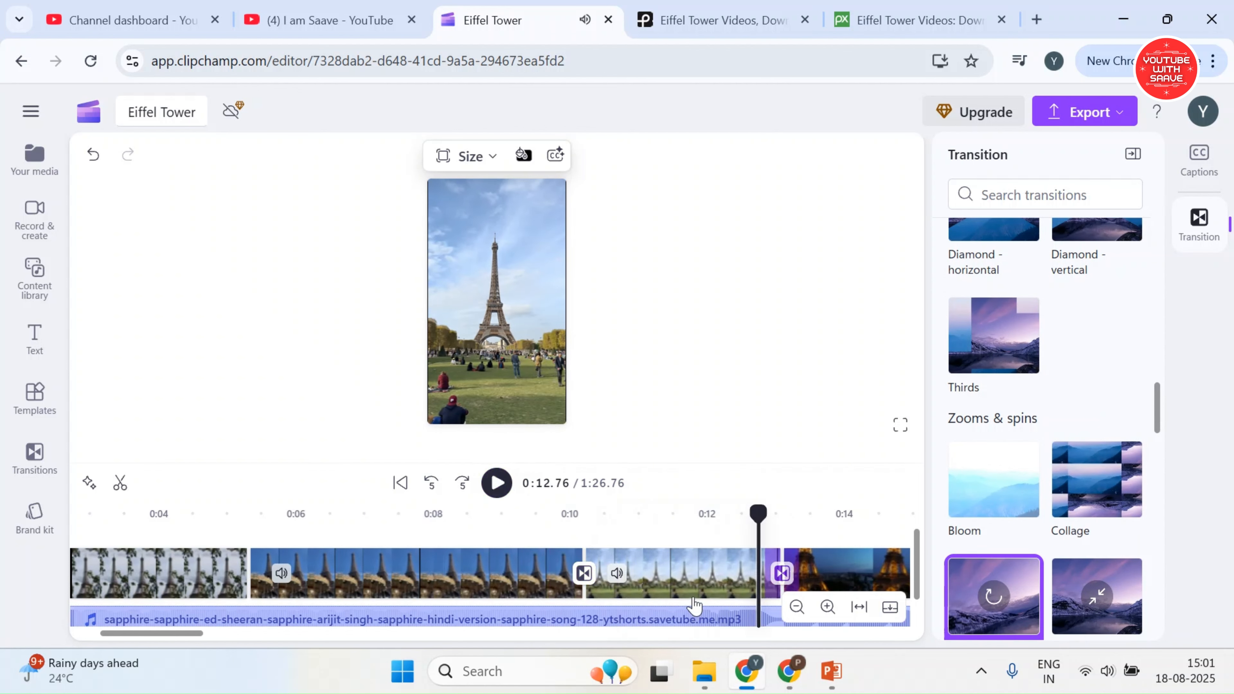
pyautogui.click(510, 485)
pyautogui.moveTo(204, 634); pyautogui.dragTo(256, 635)
pyautogui.moveTo(528, 576)
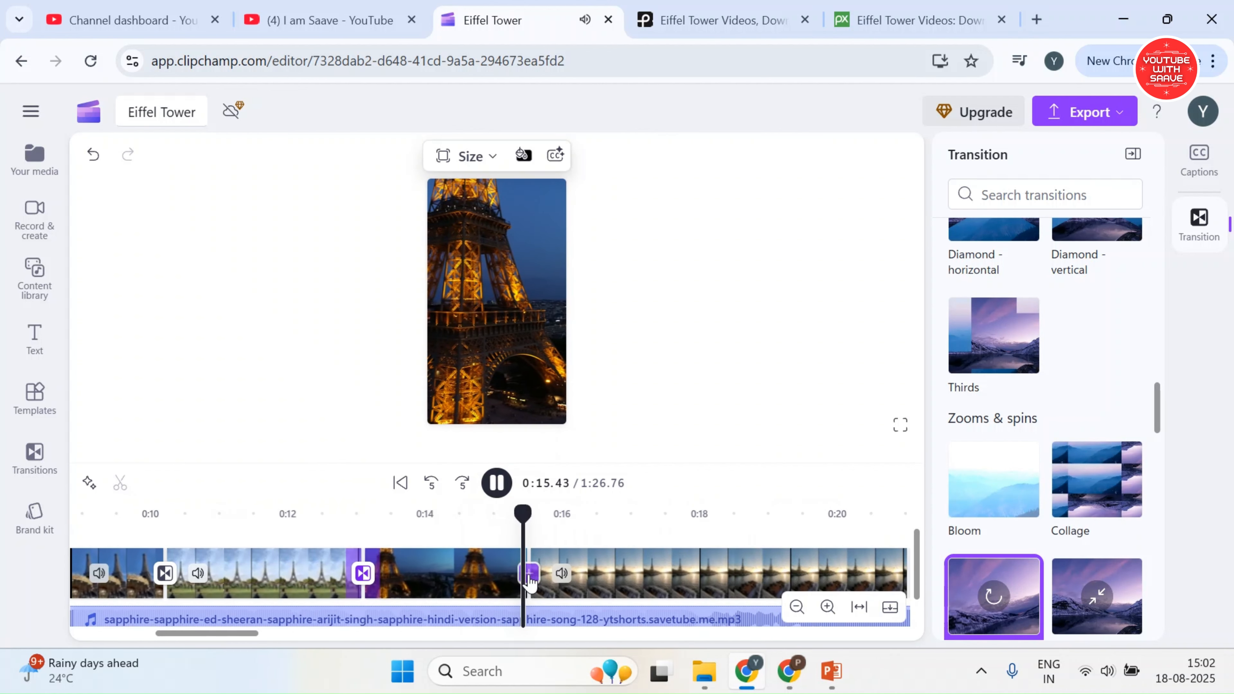
pyautogui.hscroll(5, 486, 598)
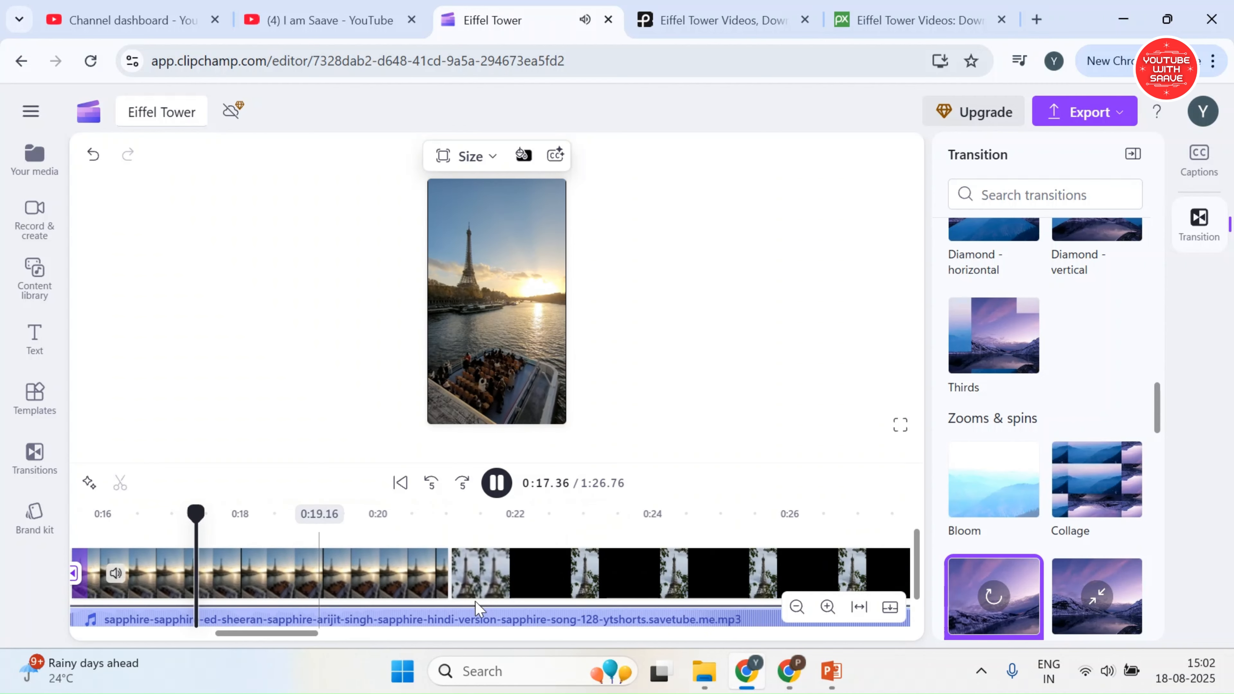
pyautogui.click(451, 574)
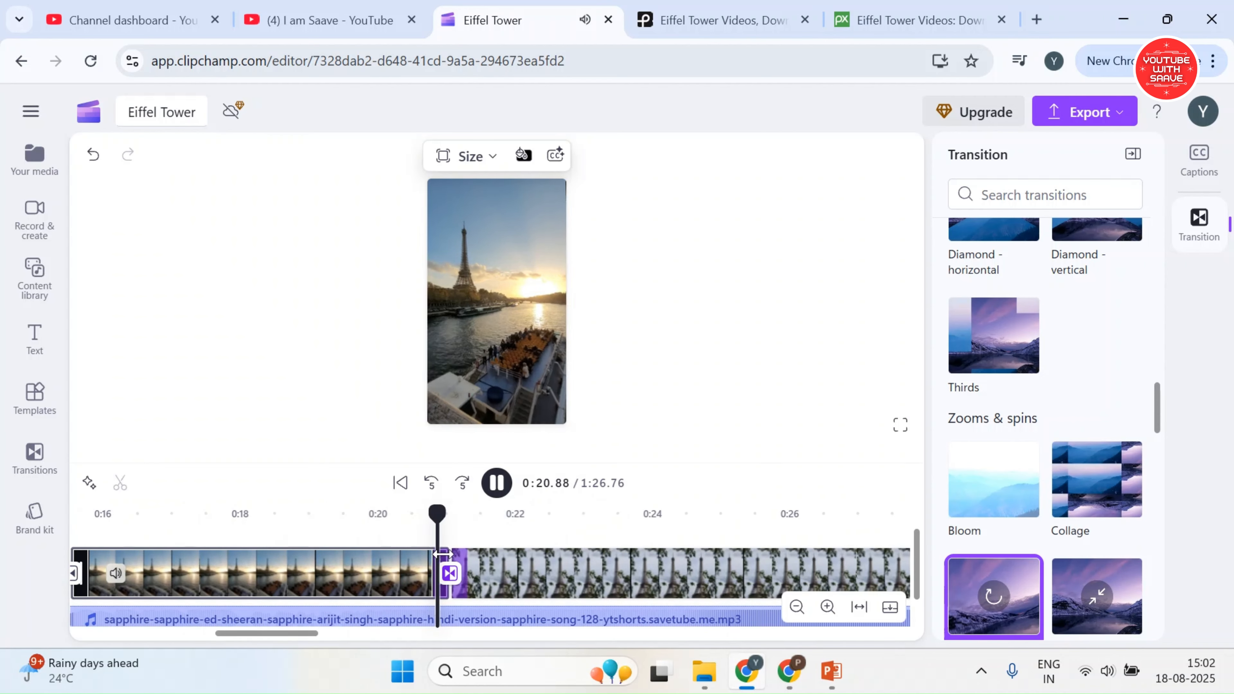
# Trim the end of clip 15203565 to a 5.27 s duration and play the change to the final clip
pyautogui.moveTo(442, 554); pyautogui.dragTo(374, 537)
pyautogui.click(362, 516)
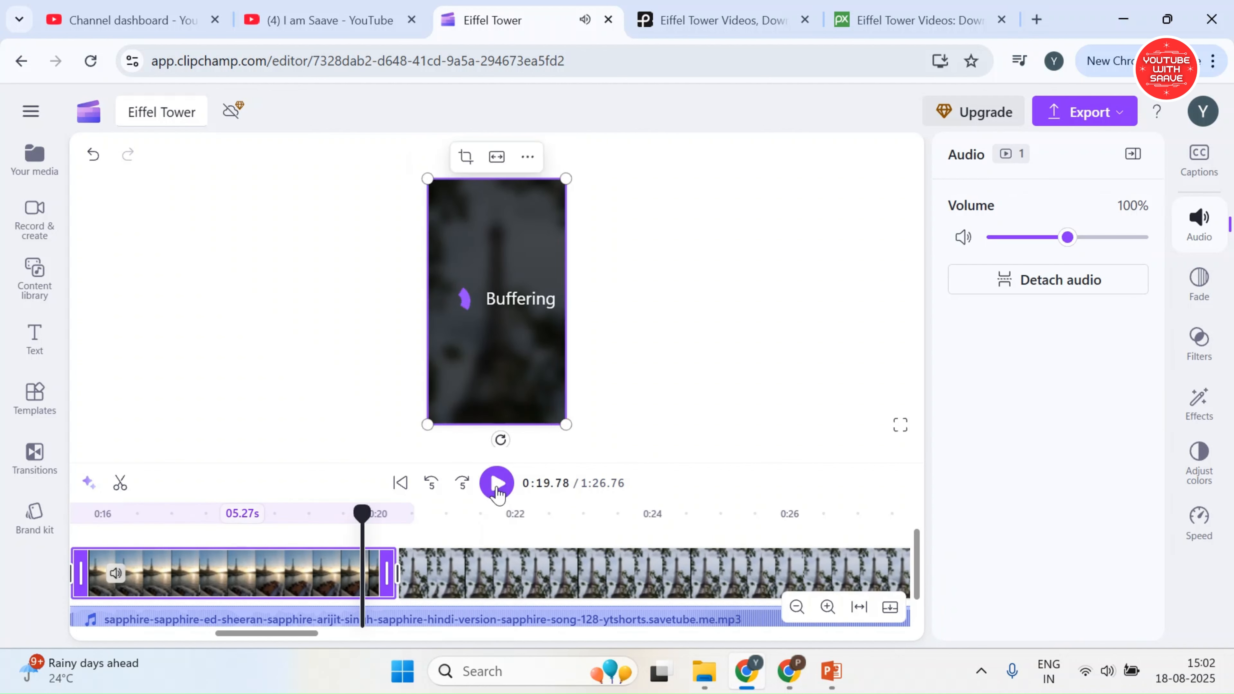
pyautogui.click(496, 487)
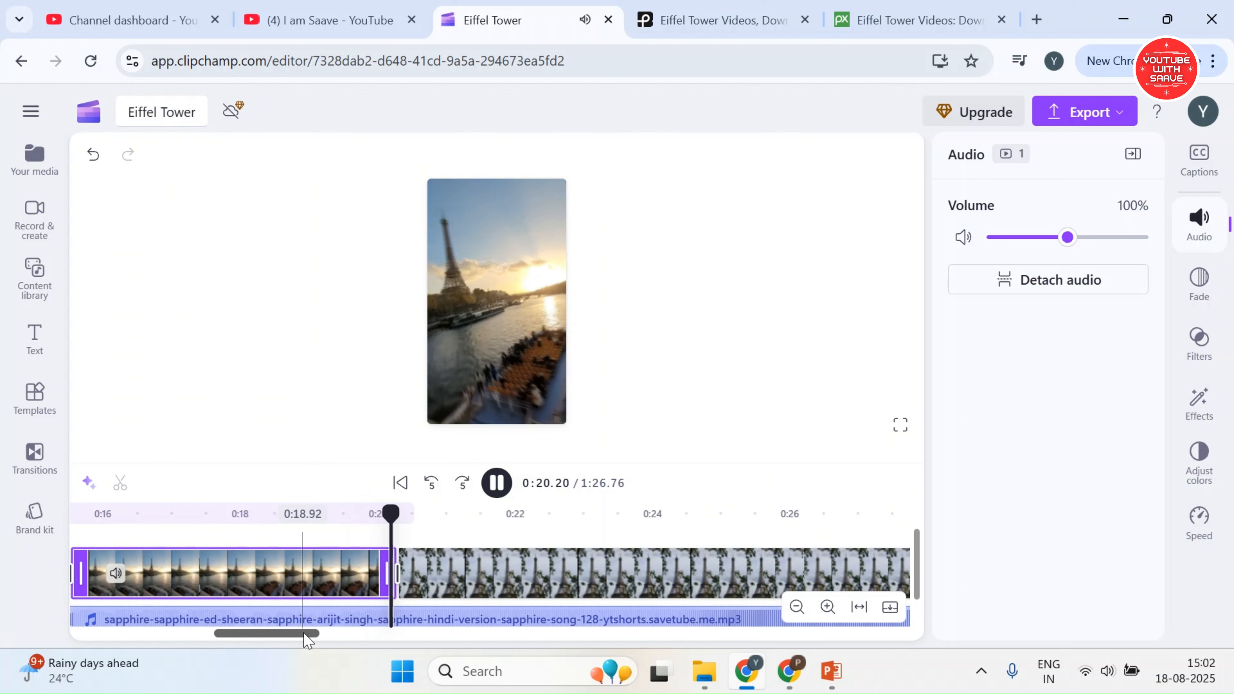
# Add a 0.5-second Spin transition between the opening 12153787 clip and clip 19109501, and give the timeline more room
pyautogui.moveTo(302, 634); pyautogui.dragTo(161, 633)
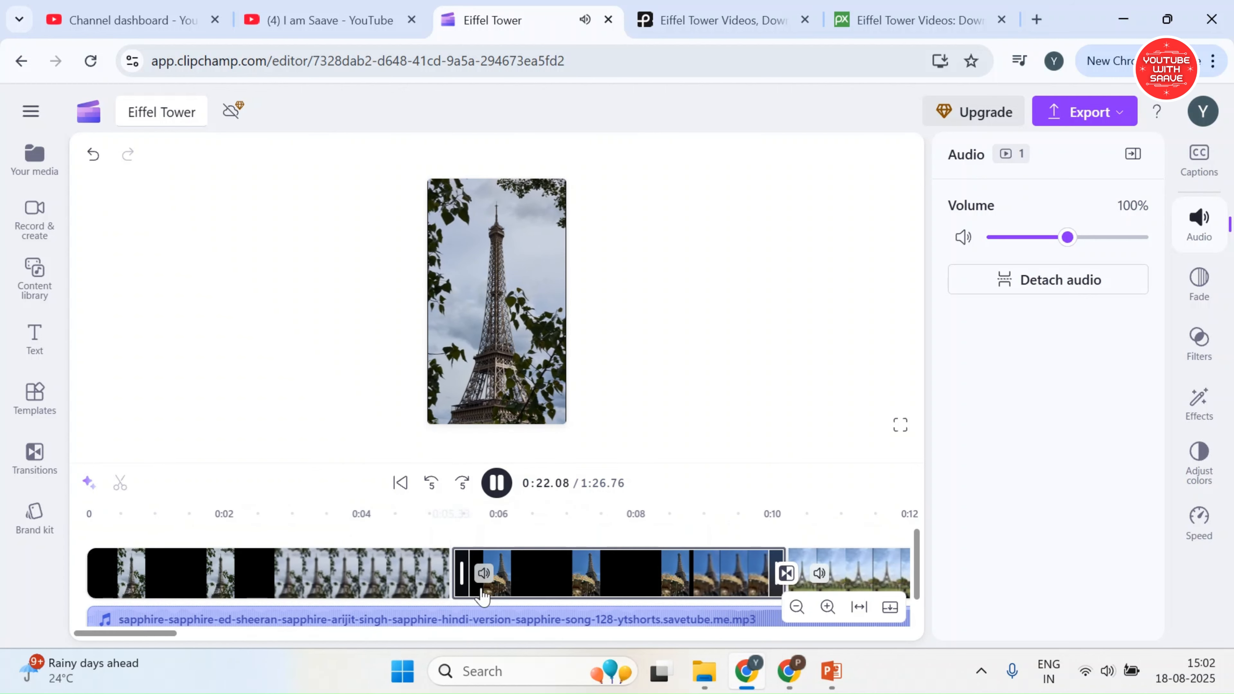
pyautogui.click(452, 575)
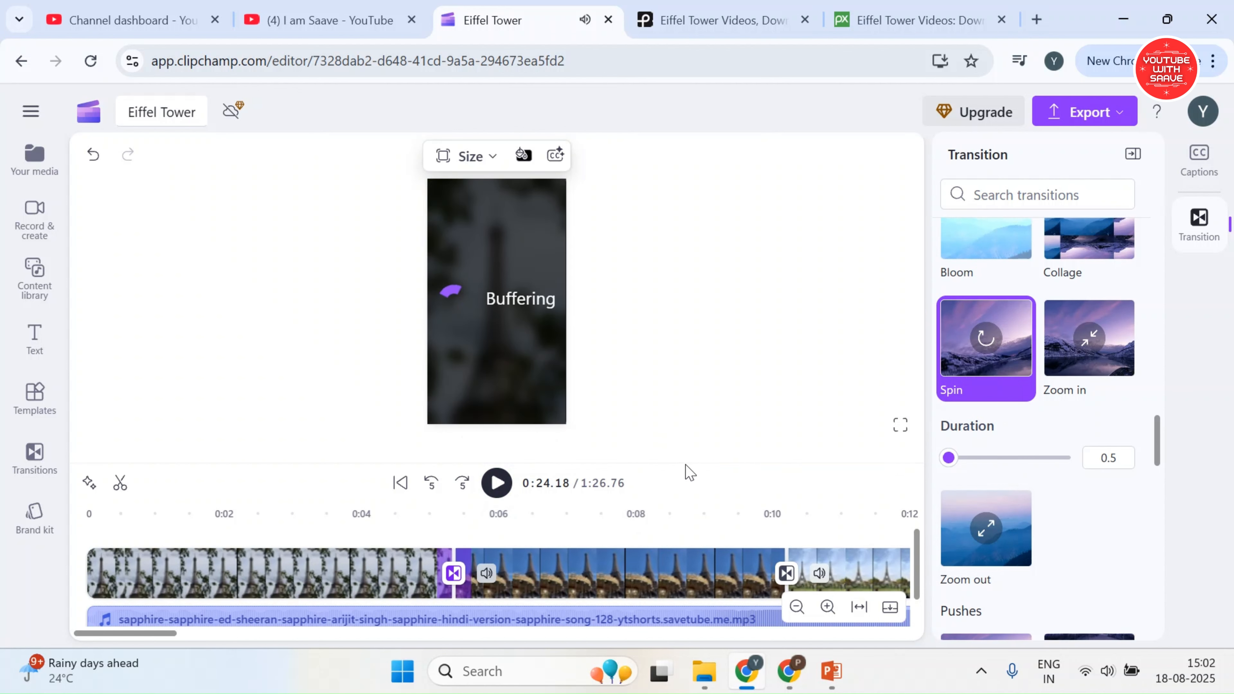
pyautogui.moveTo(698, 463); pyautogui.dragTo(699, 362)
# Give the song a 0.2 s fade-in and a 0.3 s fade-out, and set its volume to 66%
pyautogui.click(154, 524)
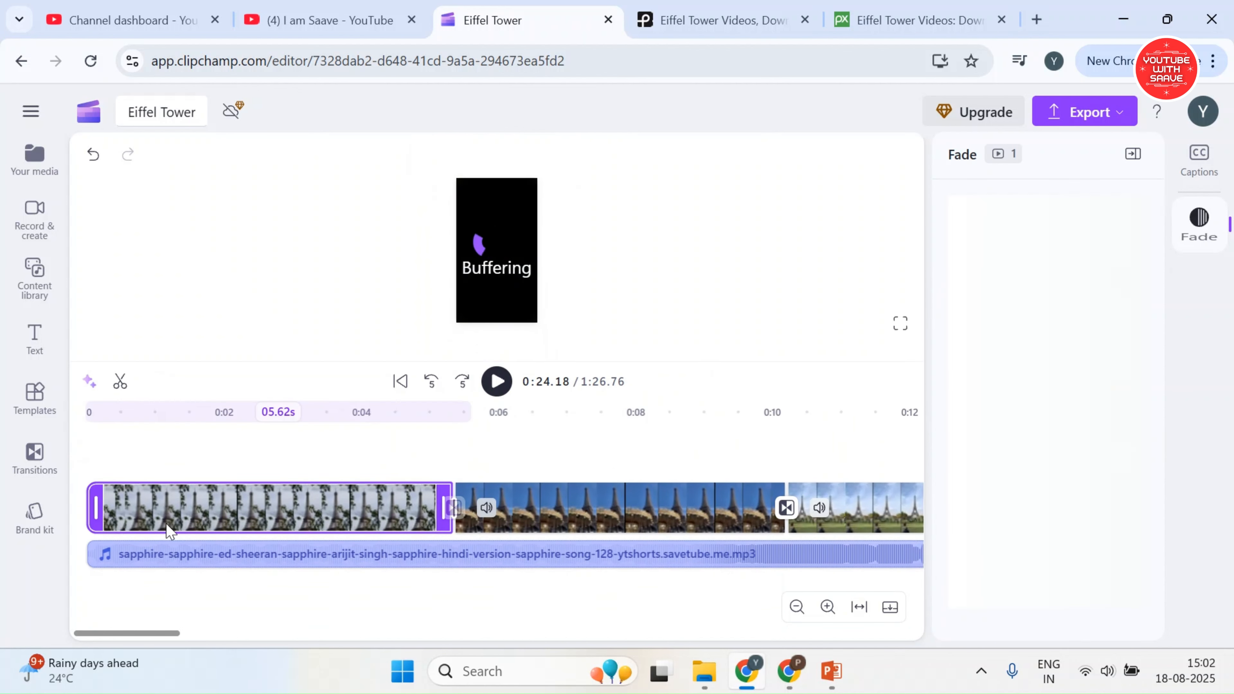
pyautogui.click(177, 555)
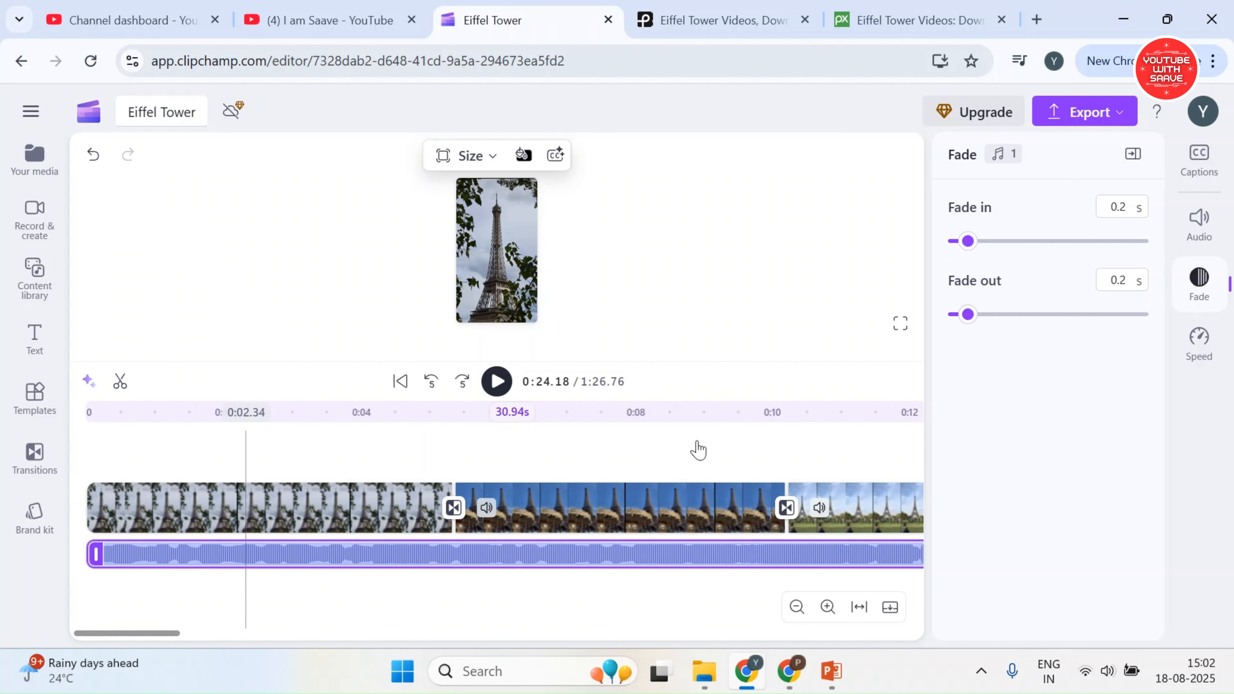
pyautogui.moveTo(969, 315); pyautogui.dragTo(978, 315)
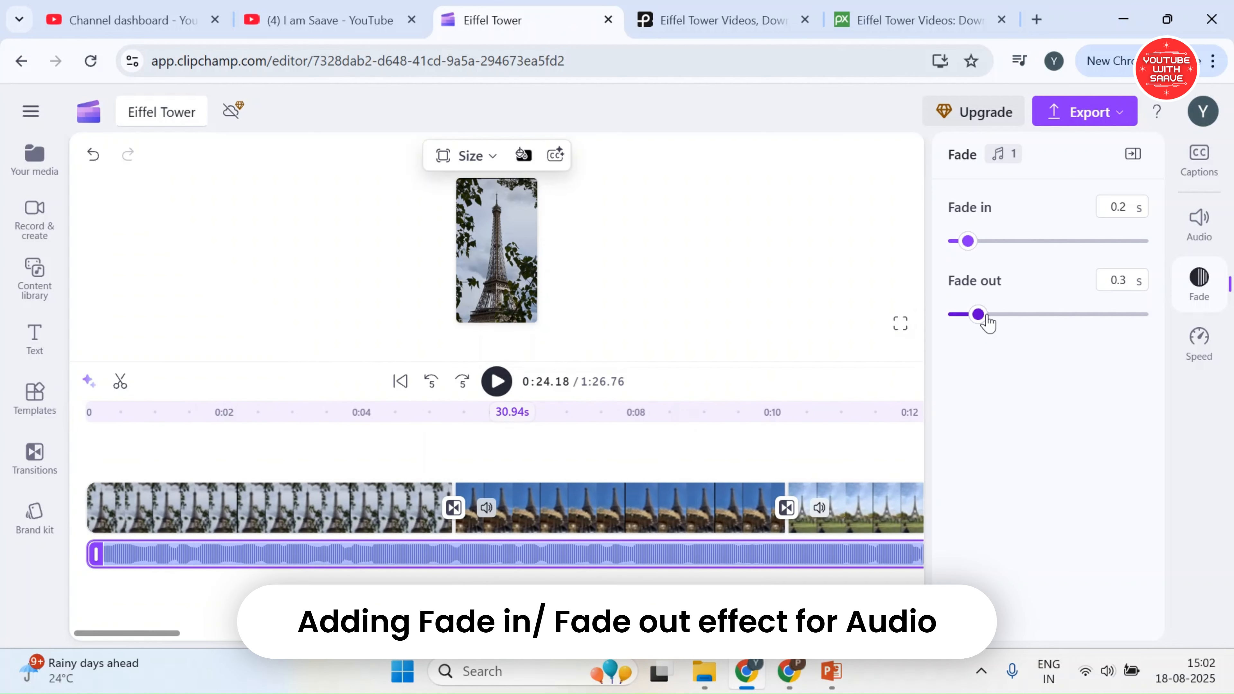
pyautogui.click(1183, 218)
pyautogui.moveTo(1050, 245); pyautogui.dragTo(1043, 245)
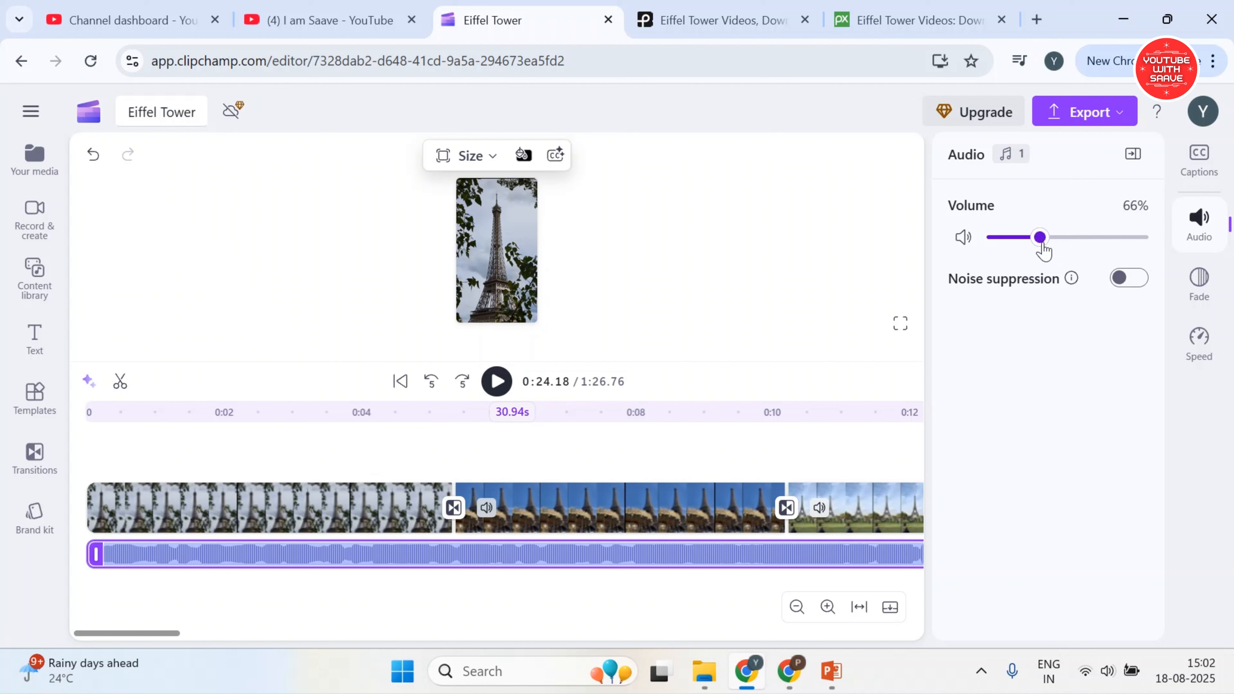
# Set a 0.4 s fade-in on the opening clip and a 0.5 s fade-out on the final clip
pyautogui.click(212, 512)
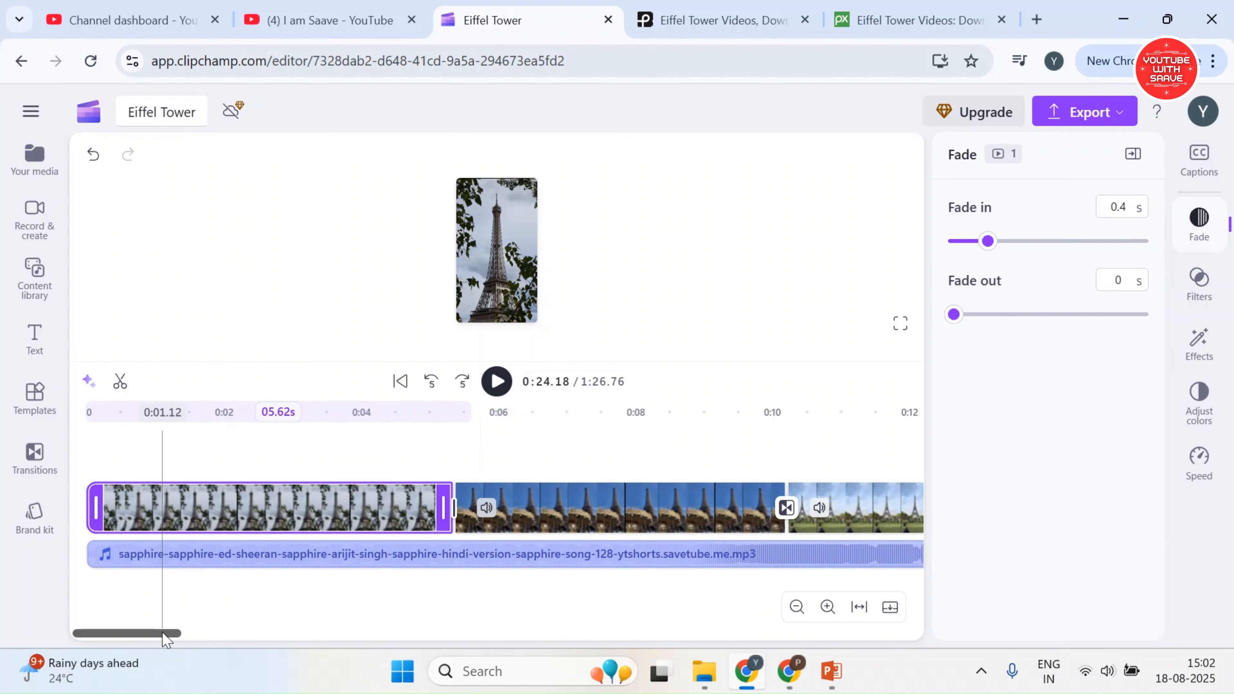
pyautogui.moveTo(163, 633); pyautogui.dragTo(413, 638)
pyautogui.click(246, 516)
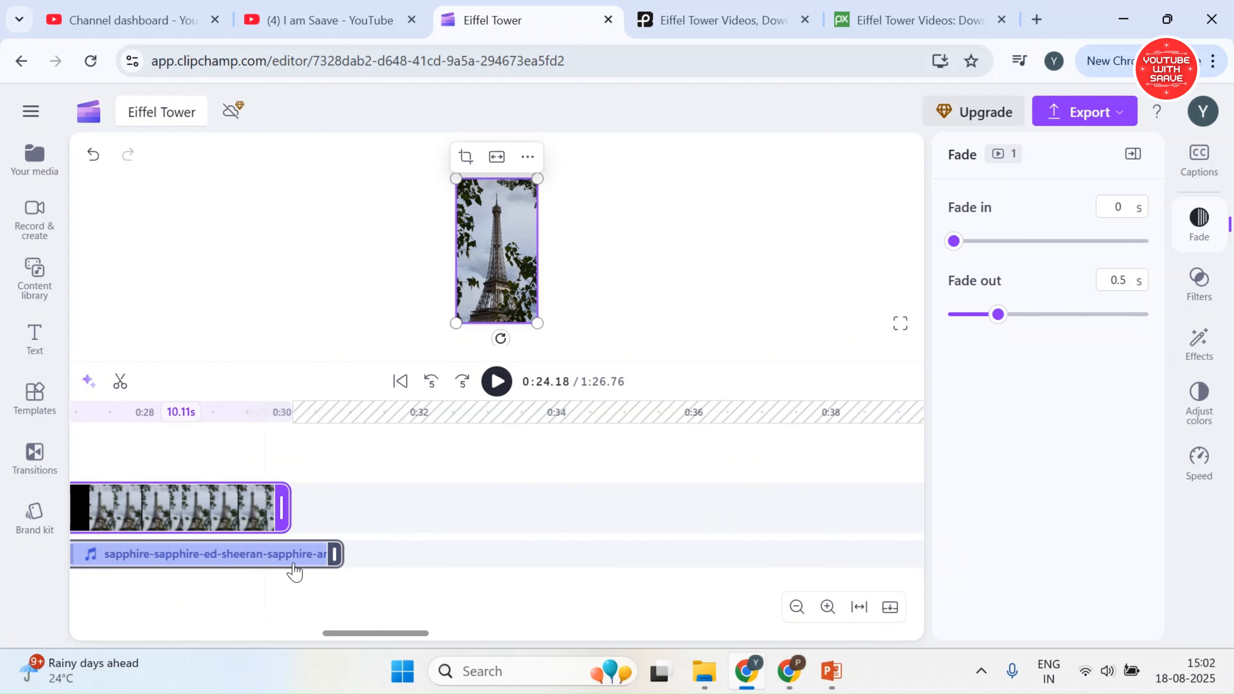
# Trim the song's end to 30.17 s so it finishes together with the final clip
pyautogui.moveTo(323, 553); pyautogui.dragTo(279, 553)
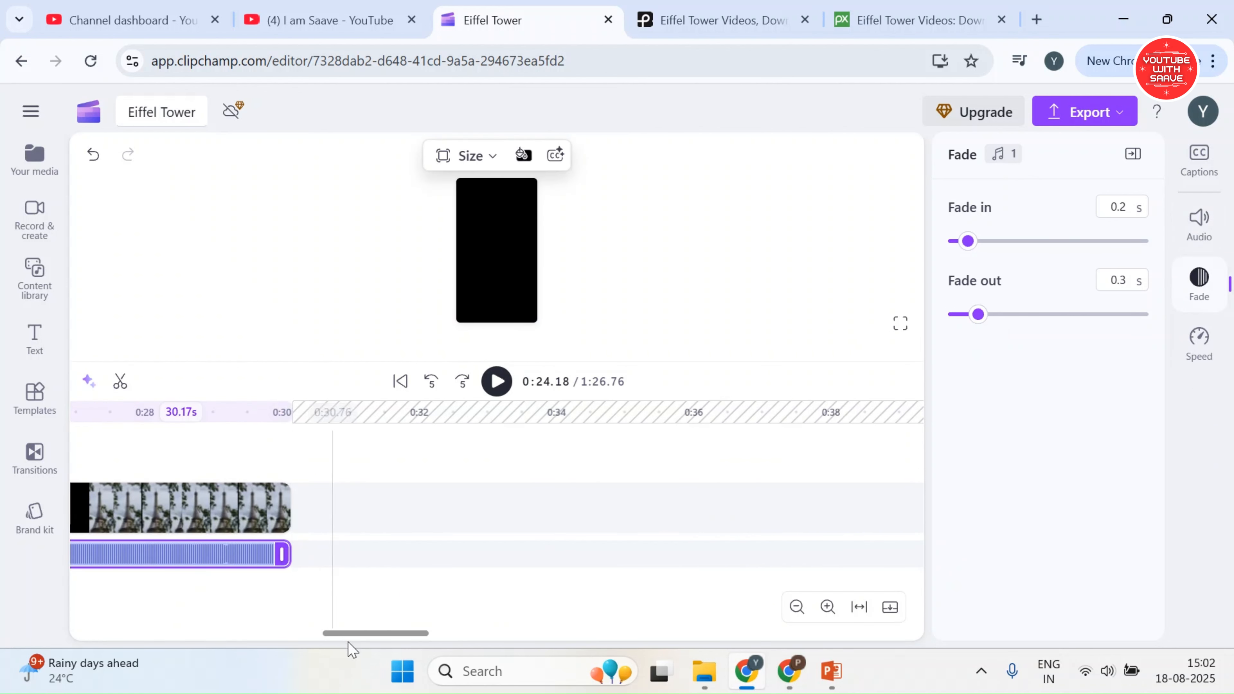
# Play the short from the beginning in full screen to review transitions and fades, and return to the editor
pyautogui.moveTo(349, 641); pyautogui.dragTo(102, 637)
pyautogui.click(82, 416)
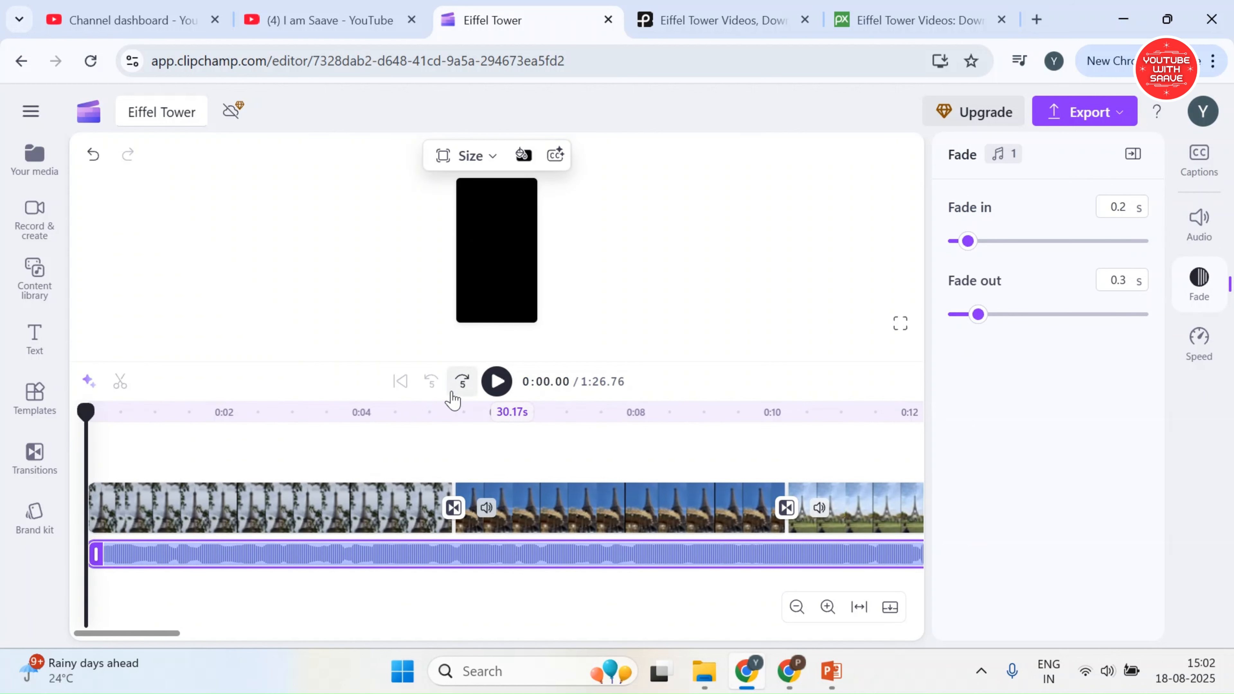
pyautogui.click(766, 454)
pyautogui.press('f')
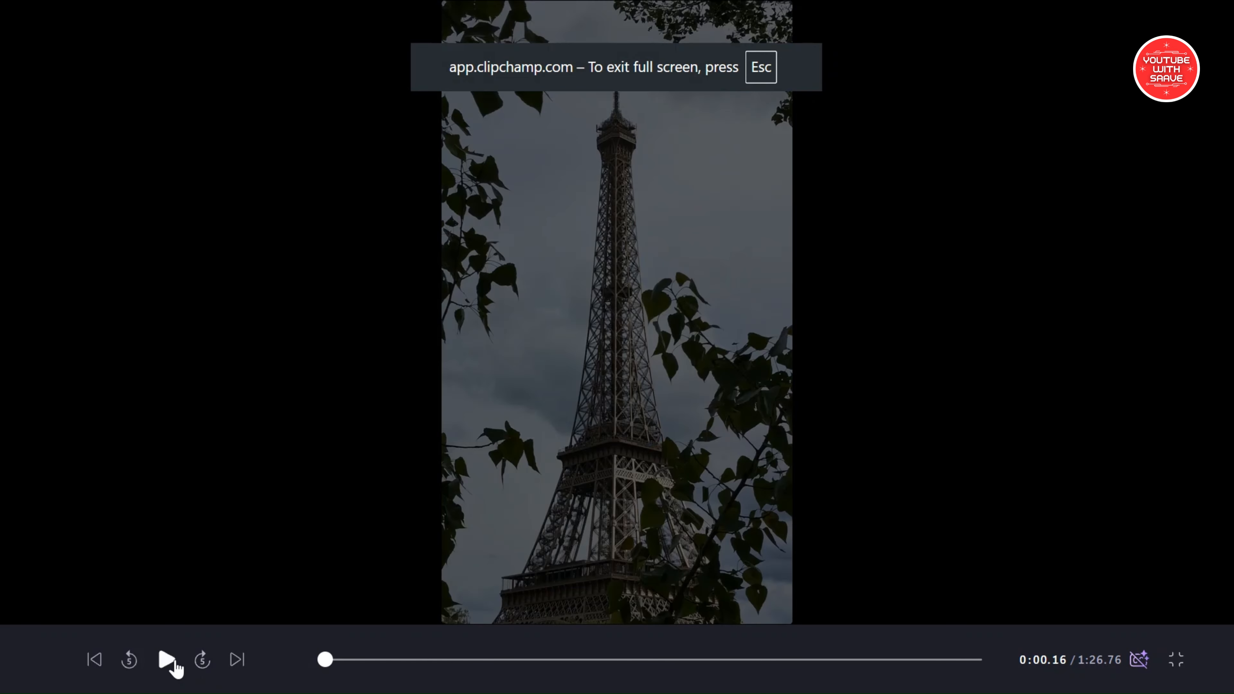
pyautogui.click(168, 661)
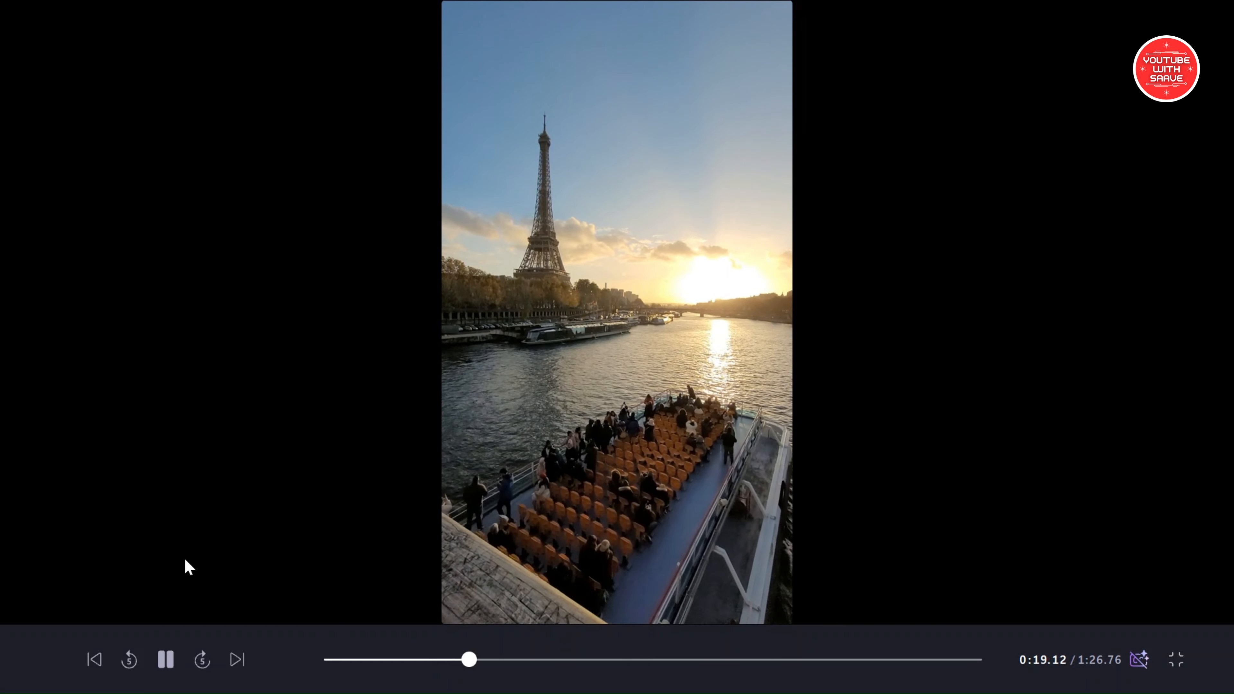
pyautogui.press('Escape')
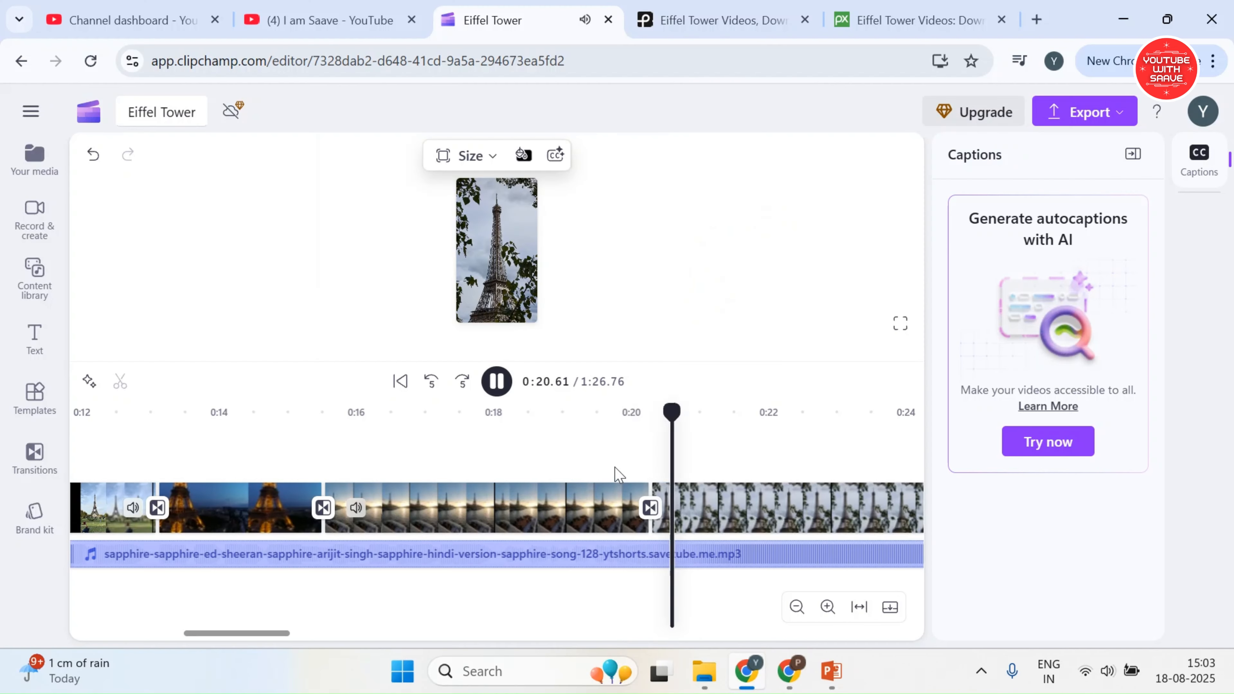
pyautogui.click(497, 381)
# Delete the leftover clip beyond the gap at the far end of the timeline so the project ends with the song
pyautogui.moveTo(237, 634); pyautogui.dragTo(355, 642)
pyautogui.click(848, 609)
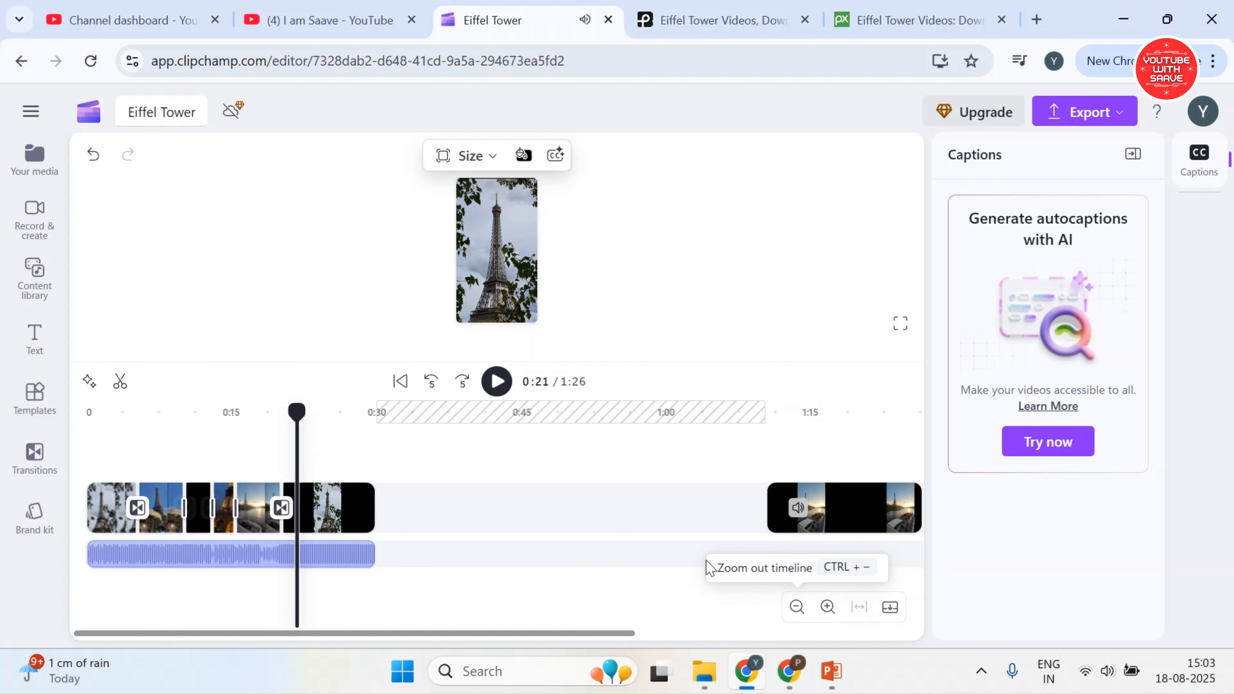
pyautogui.click(842, 513)
pyautogui.press('Delete')
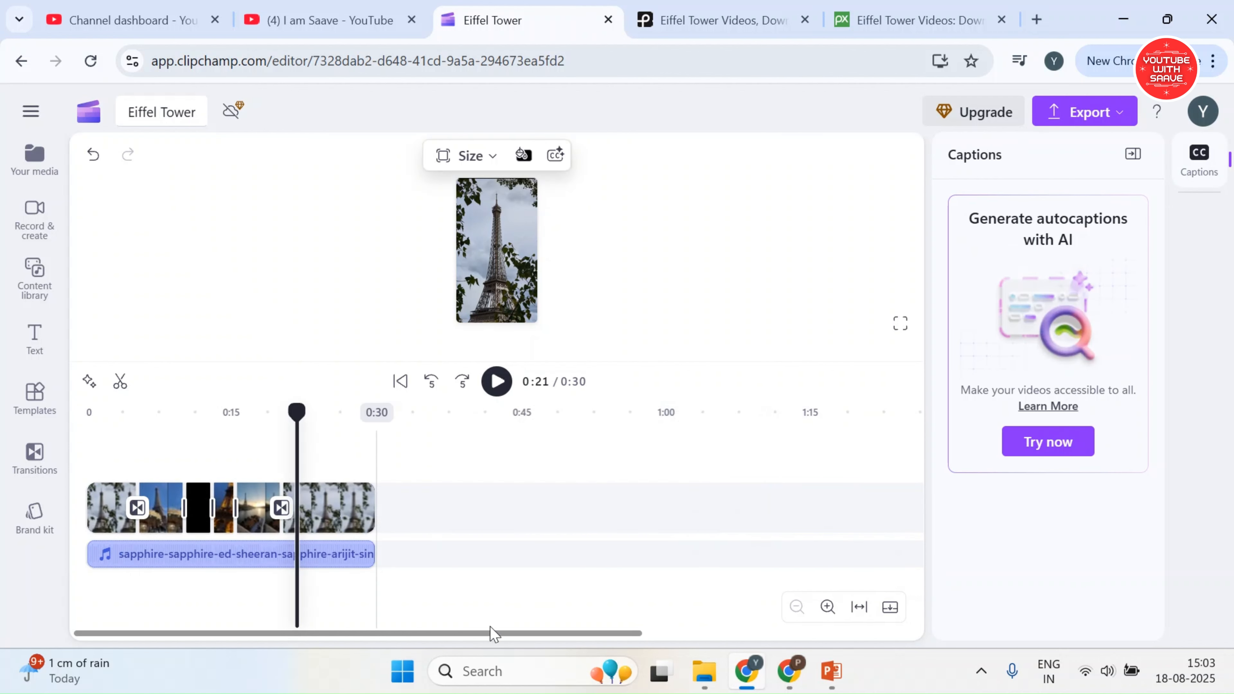
# Browse the text styles and add the Rounded text style at the very start of the timeline
pyautogui.click(86, 411)
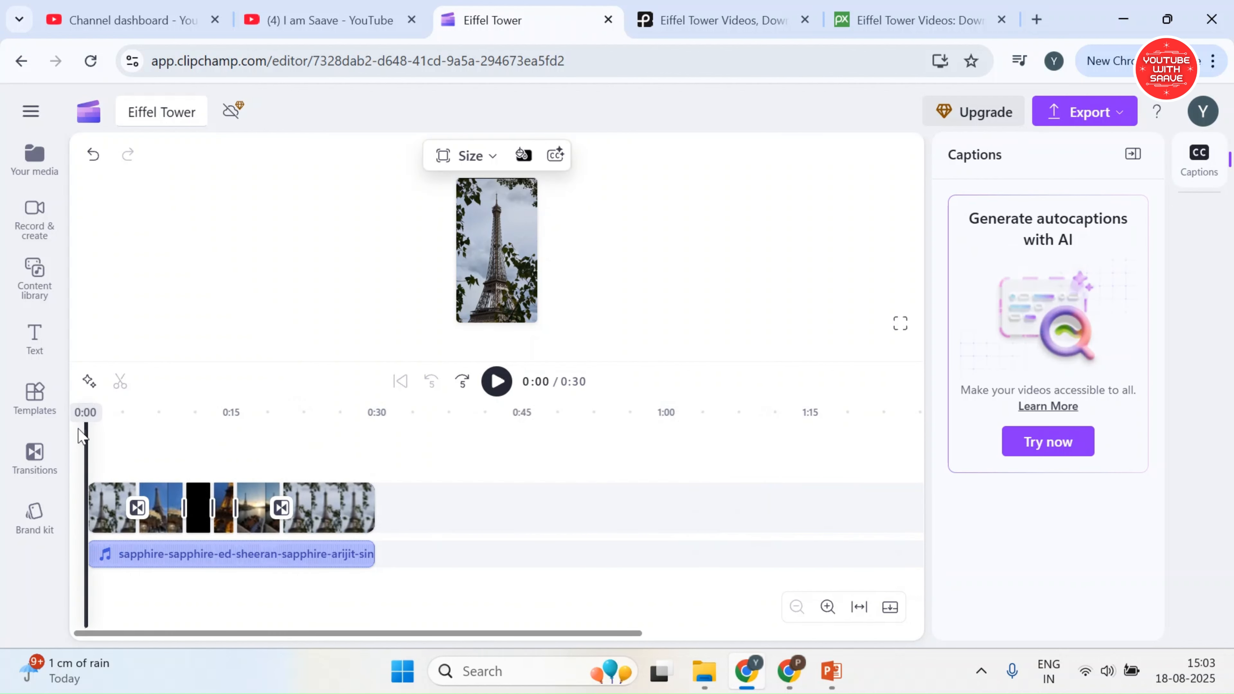
pyautogui.click(25, 342)
pyautogui.scroll(-5, 209, 364)
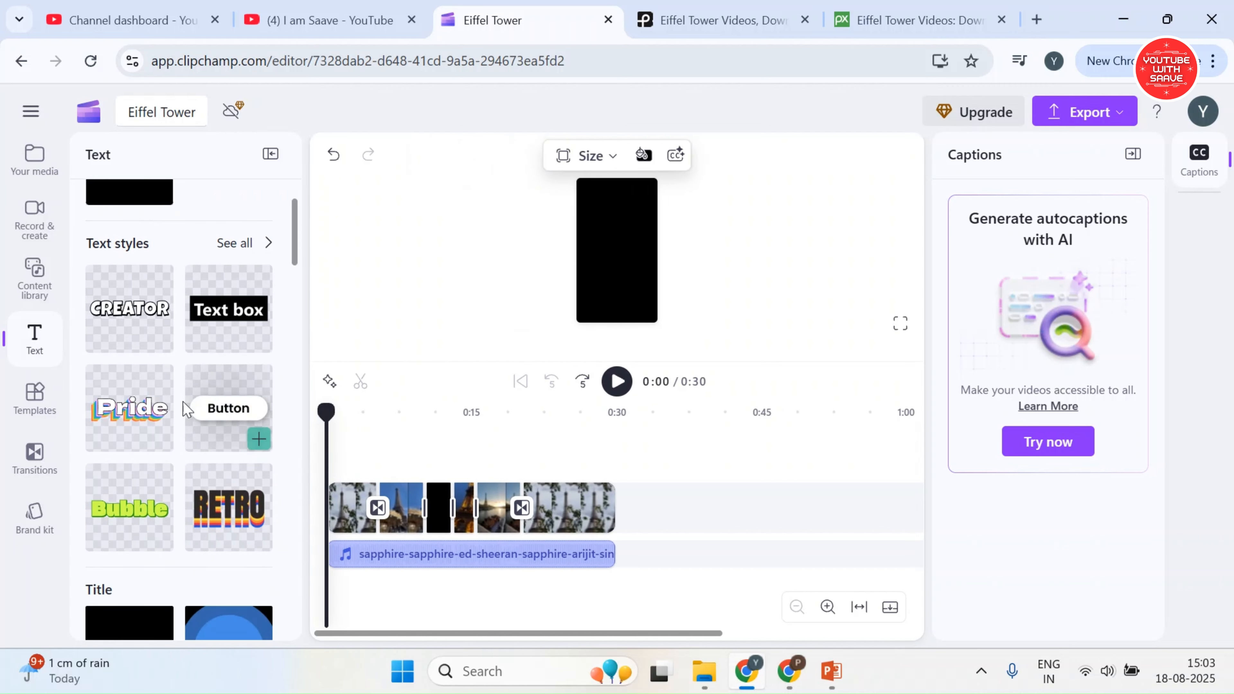
pyautogui.scroll(-10, 185, 437)
pyautogui.scroll(8, 168, 510)
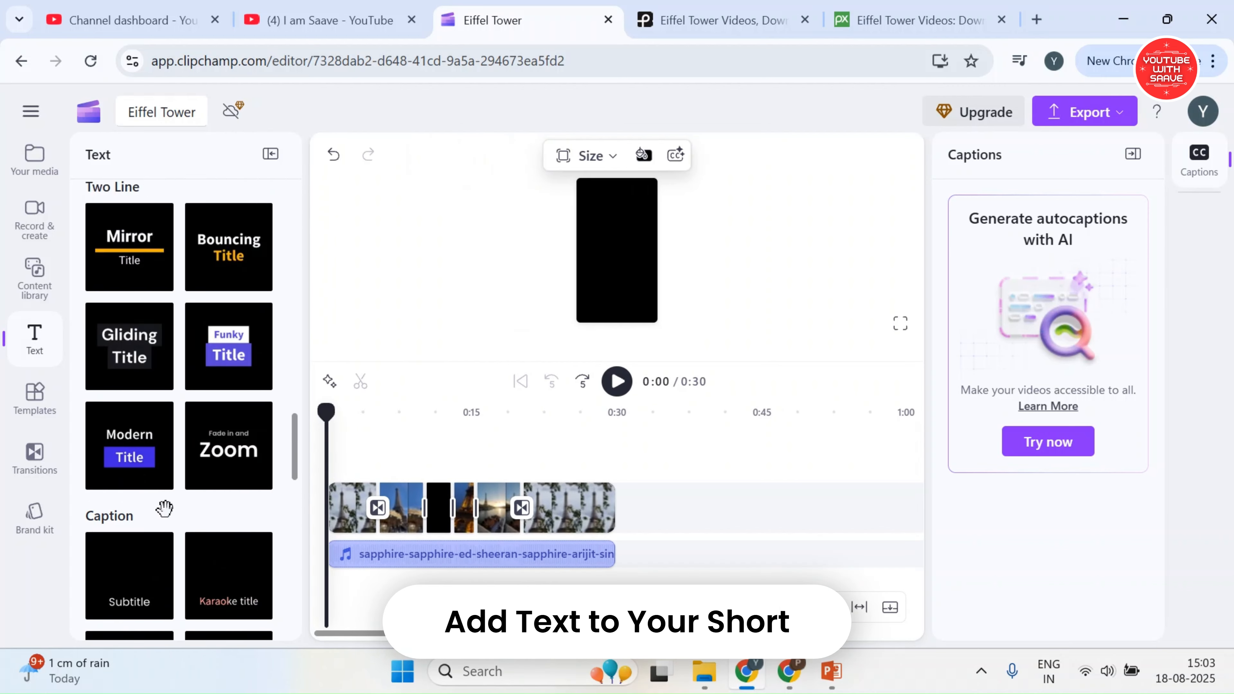
pyautogui.scroll(5, 204, 431)
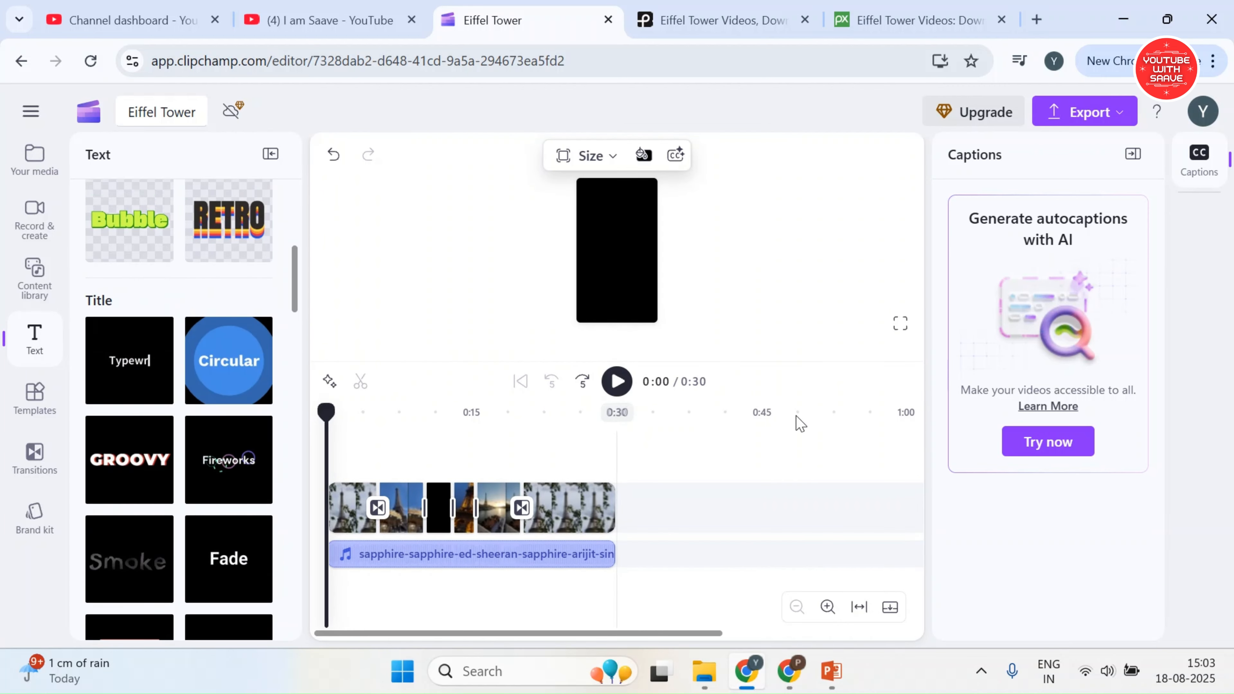
pyautogui.moveTo(813, 353); pyautogui.dragTo(819, 369)
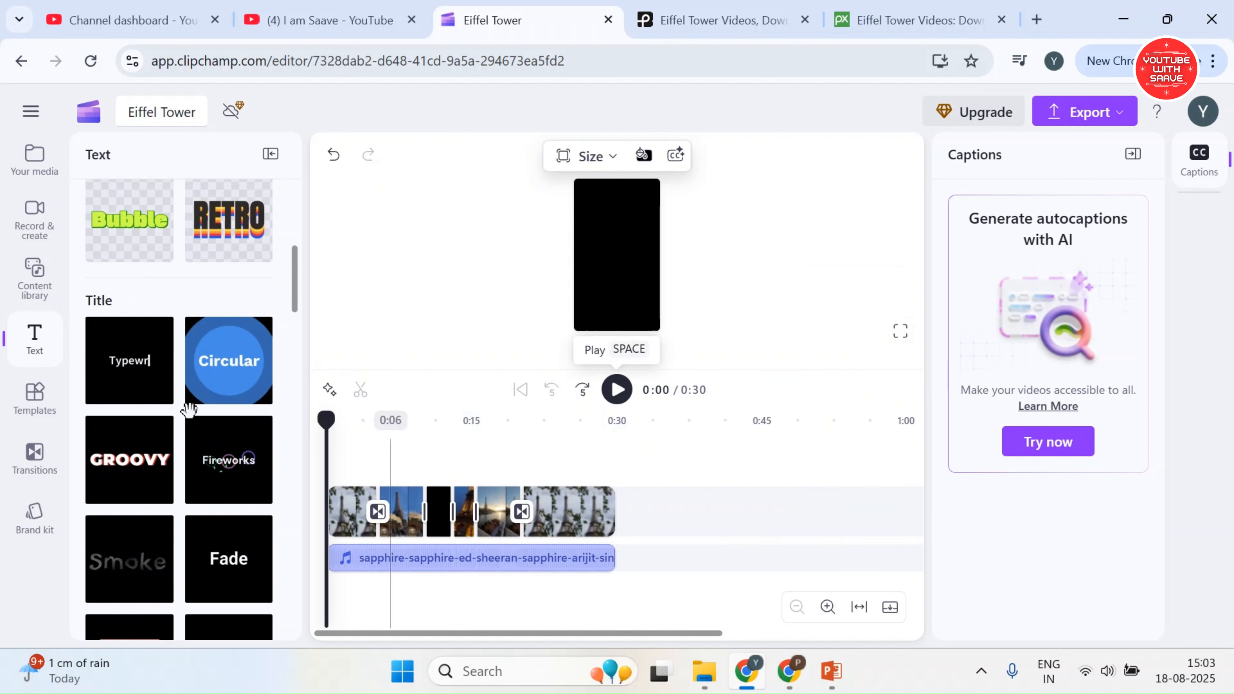
pyautogui.scroll(6, 209, 336)
pyautogui.click(232, 335)
pyautogui.scroll(-8, 256, 391)
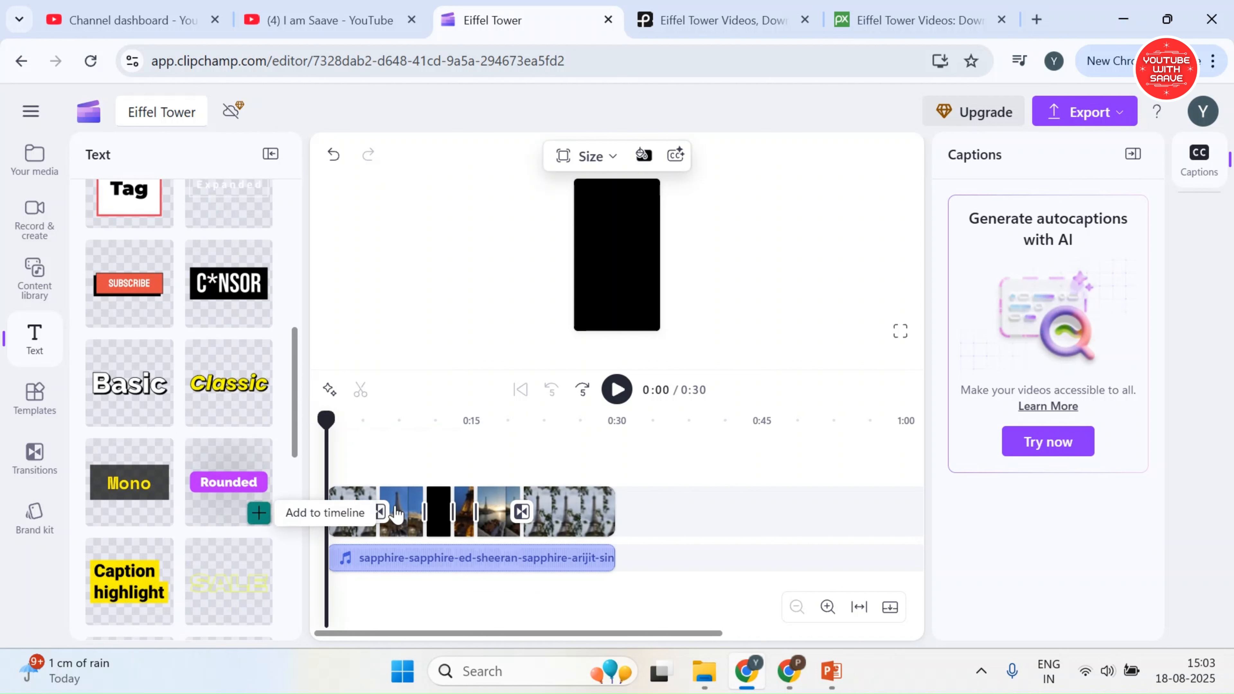
pyautogui.click(259, 514)
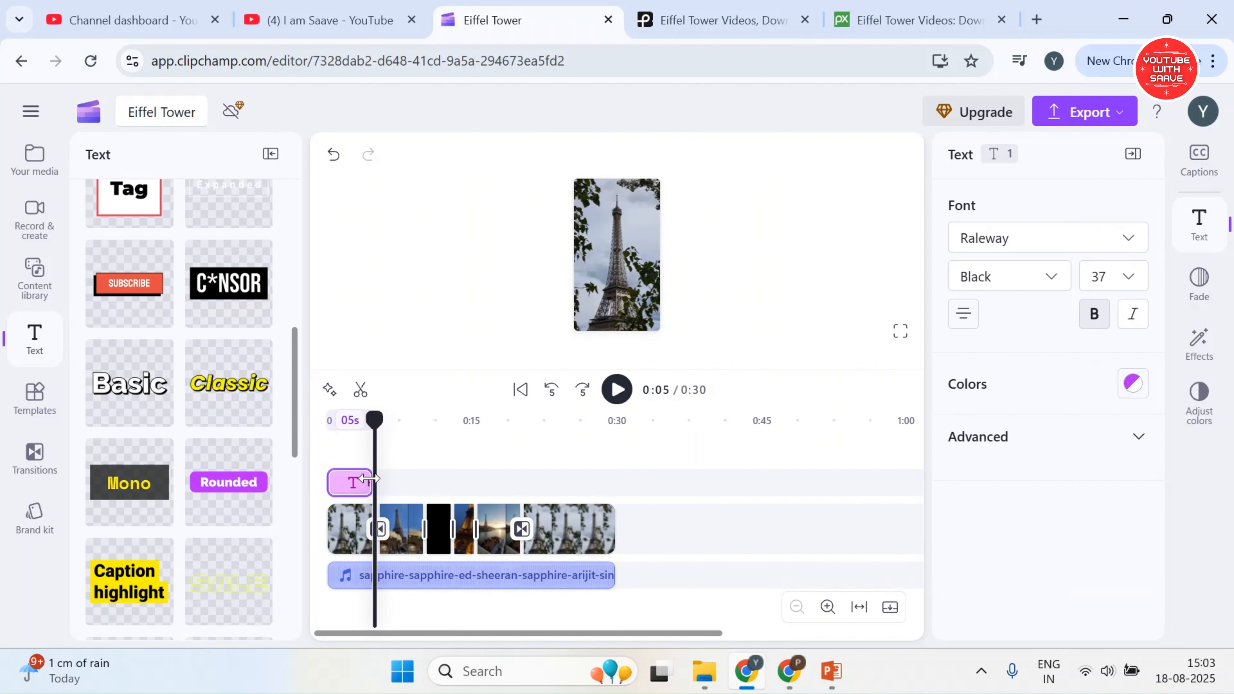
# Shorten the text item to 2 s and change its wording to "Eiffel Tower"
pyautogui.moveTo(369, 479); pyautogui.dragTo(338, 480)
pyautogui.click(335, 422)
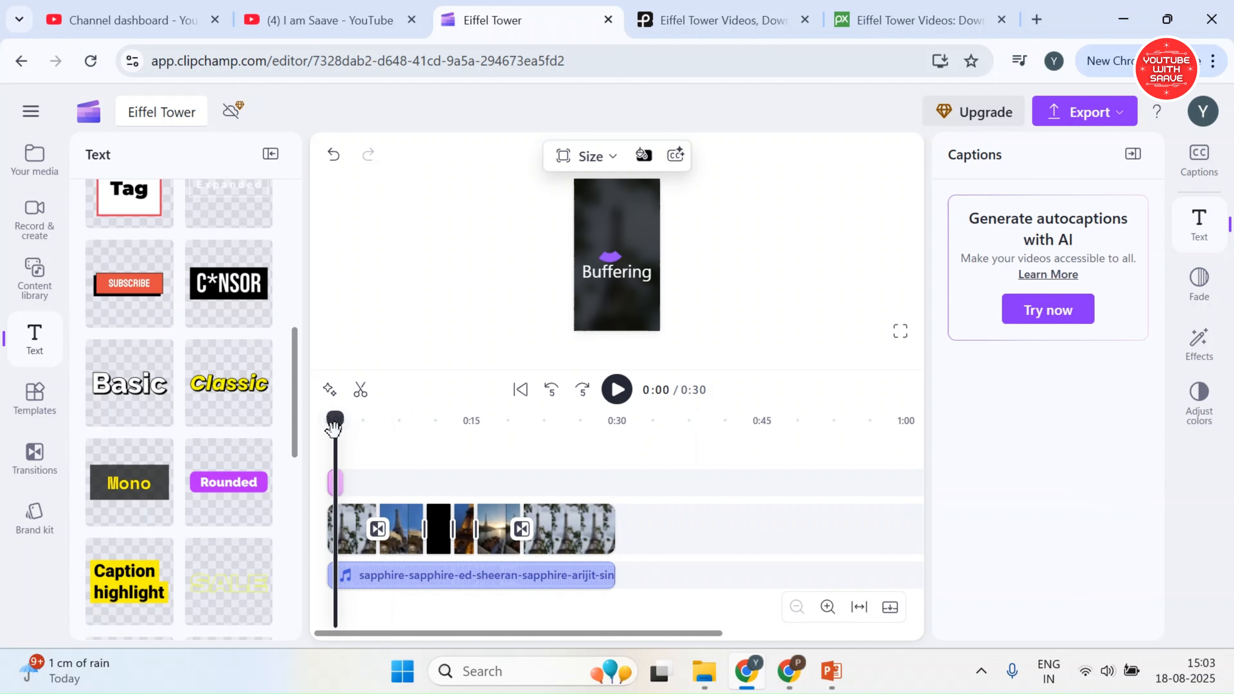
pyautogui.click(603, 254)
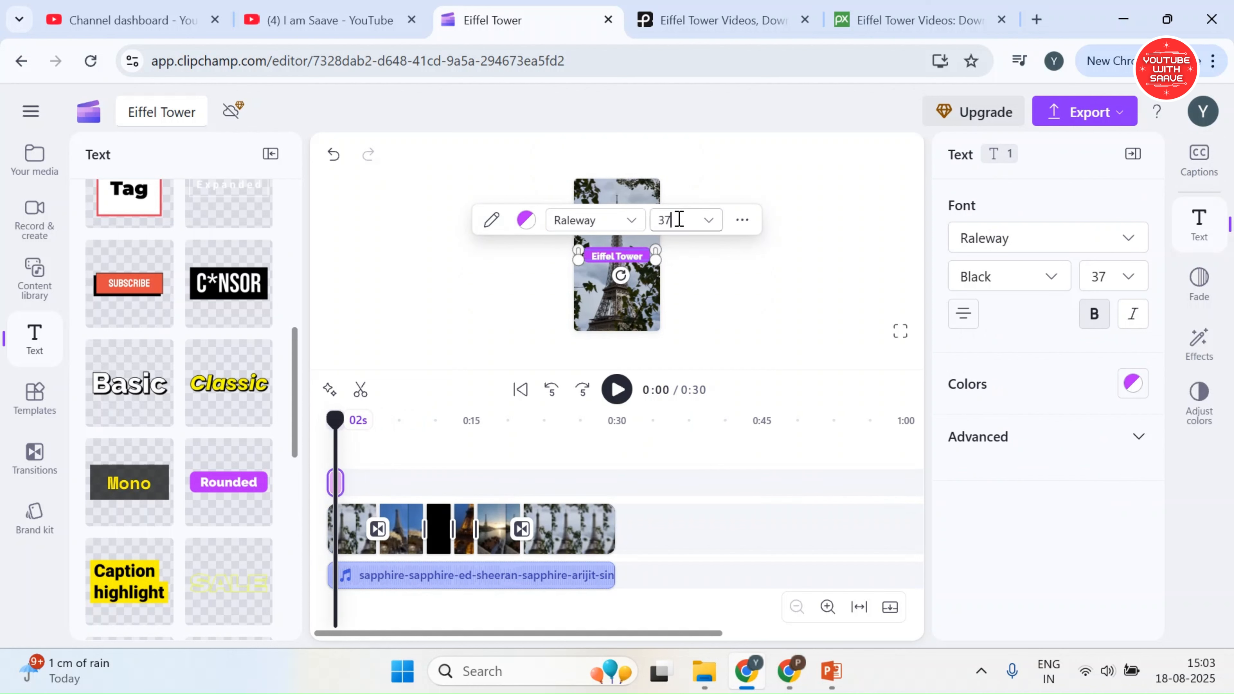
# Try the title at font size 48, and settle on size 36
pyautogui.click(656, 221)
pyautogui.press('Return')
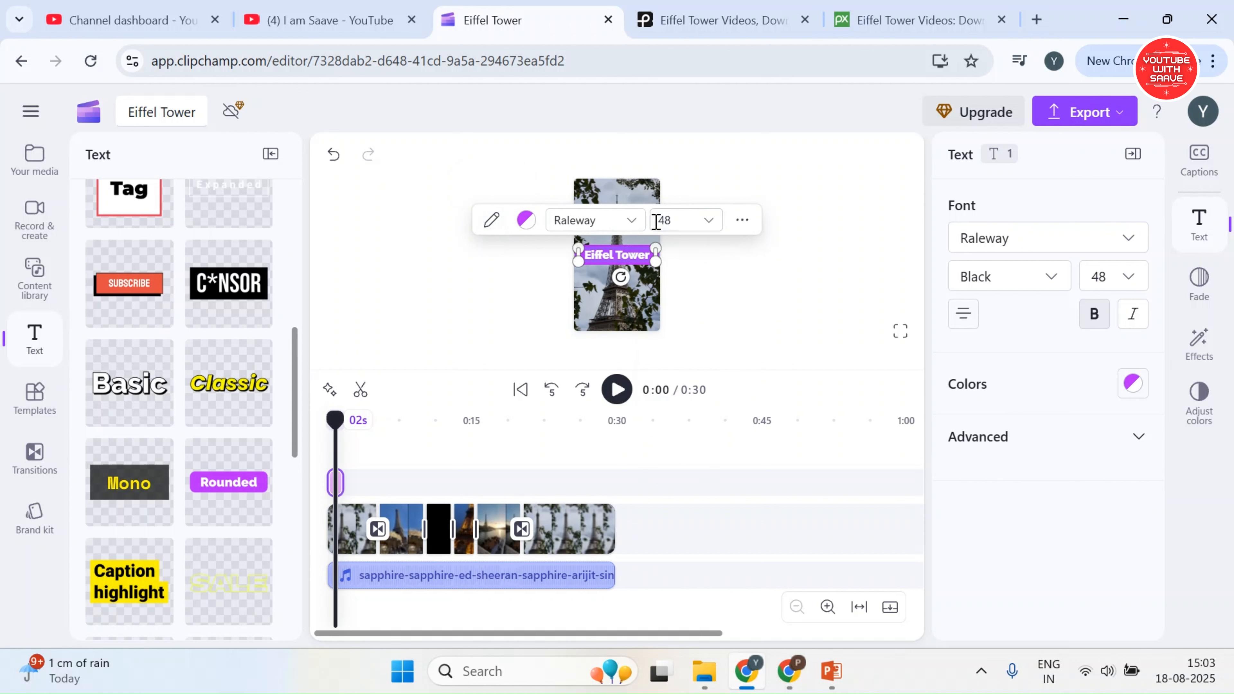
pyautogui.click(761, 295)
pyautogui.click(613, 261)
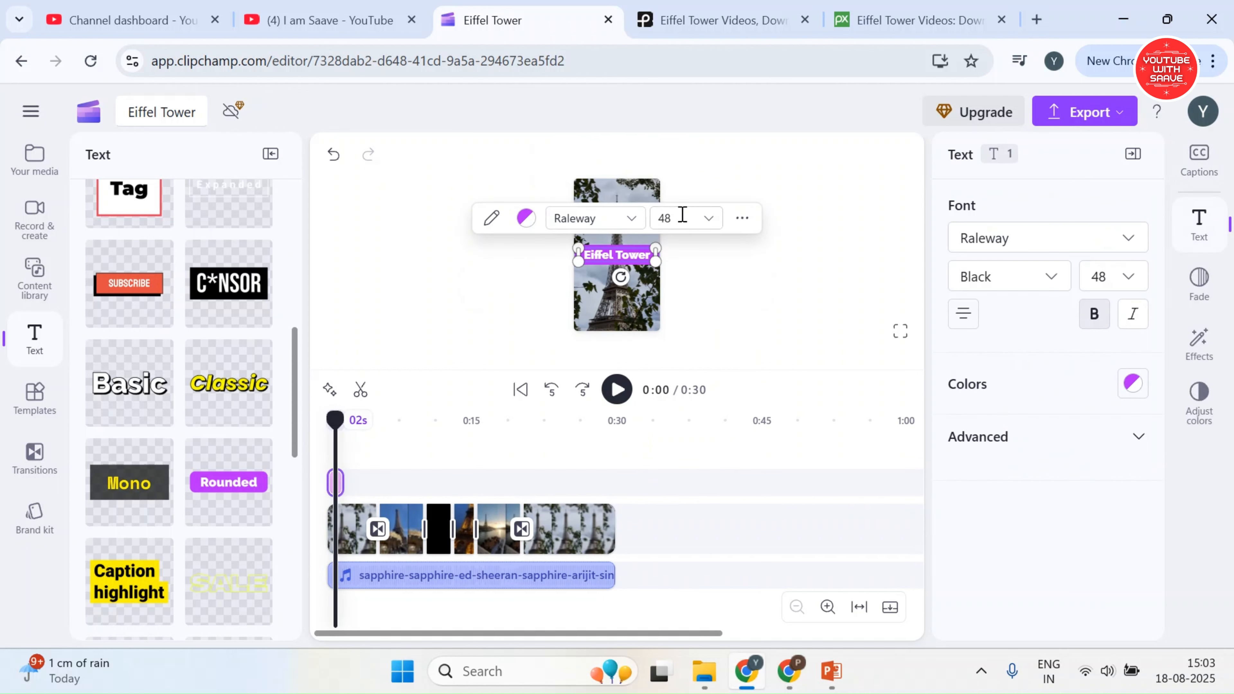
pyautogui.write('36')
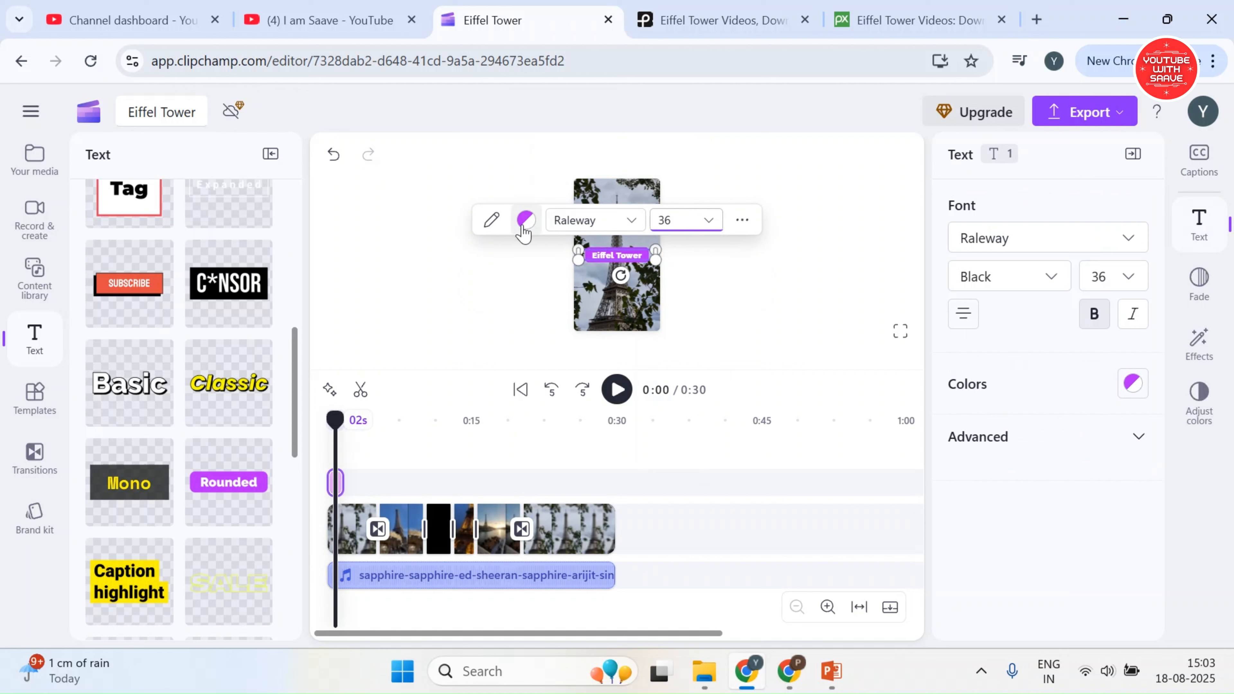
# Change the title's background colour to red and move the title higher, above the middle of the frame
pyautogui.click(544, 175)
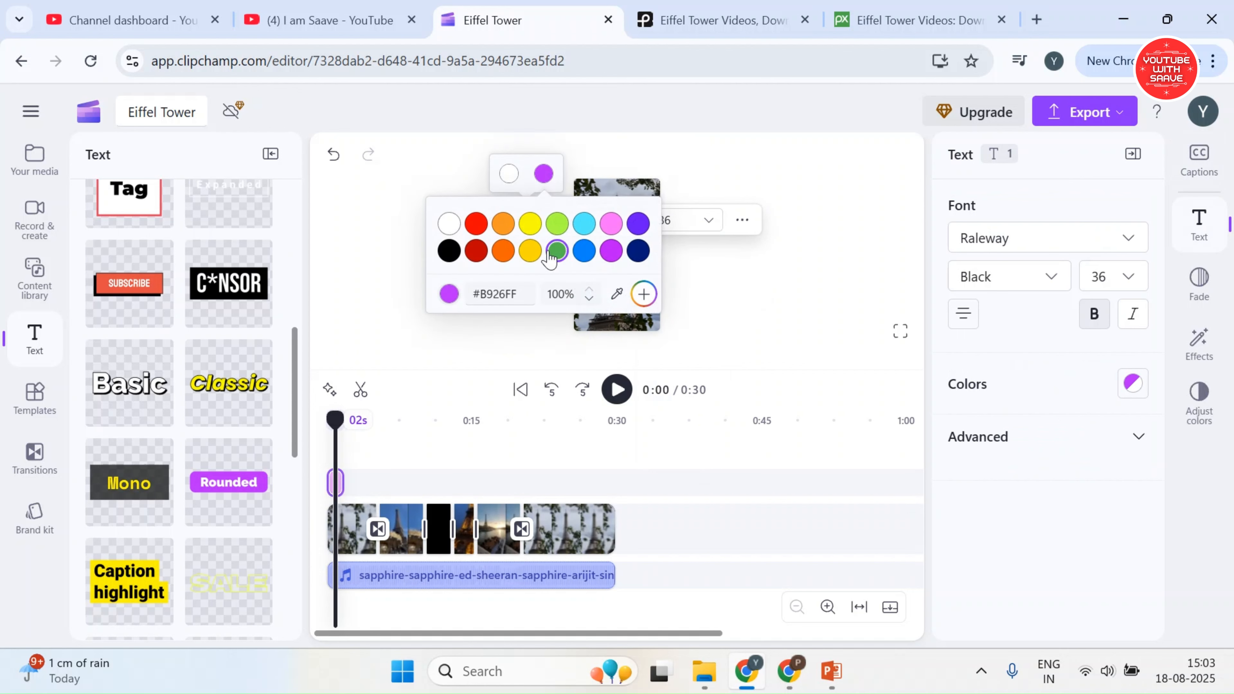
pyautogui.click(804, 307)
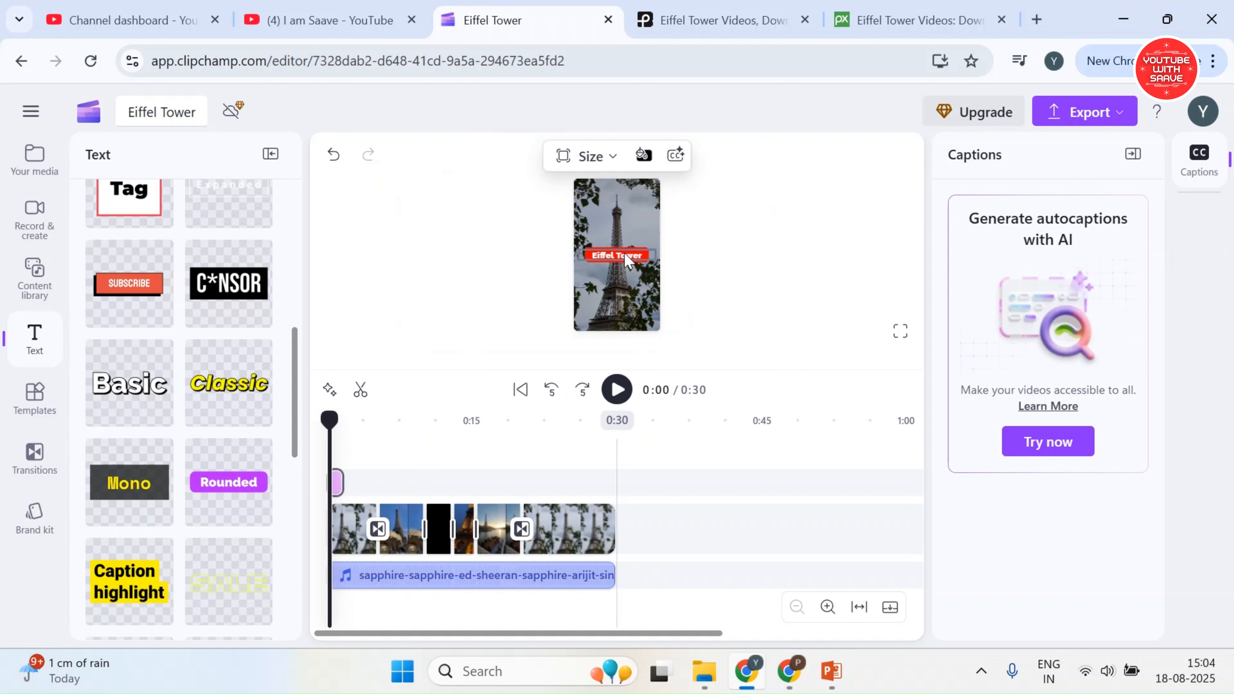
pyautogui.moveTo(625, 258); pyautogui.dragTo(624, 234)
pyautogui.click(610, 303)
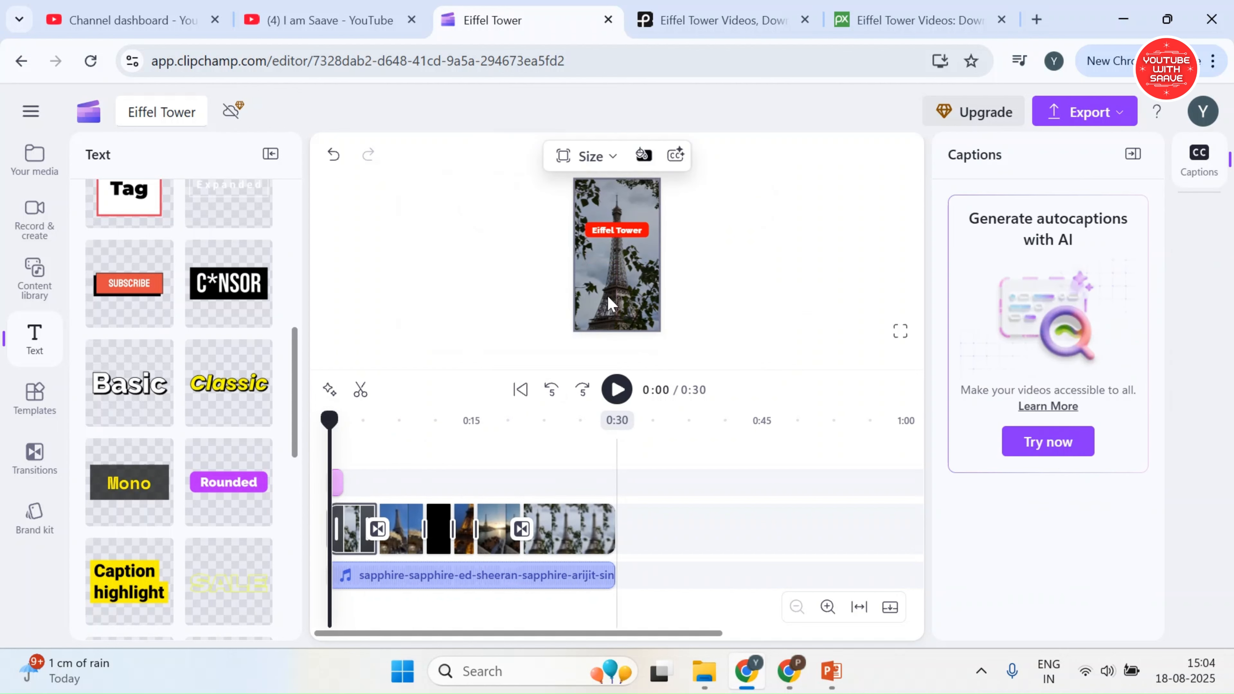
# Set the Eiffel Tower title's font style to Bold and make it italic
pyautogui.click(611, 237)
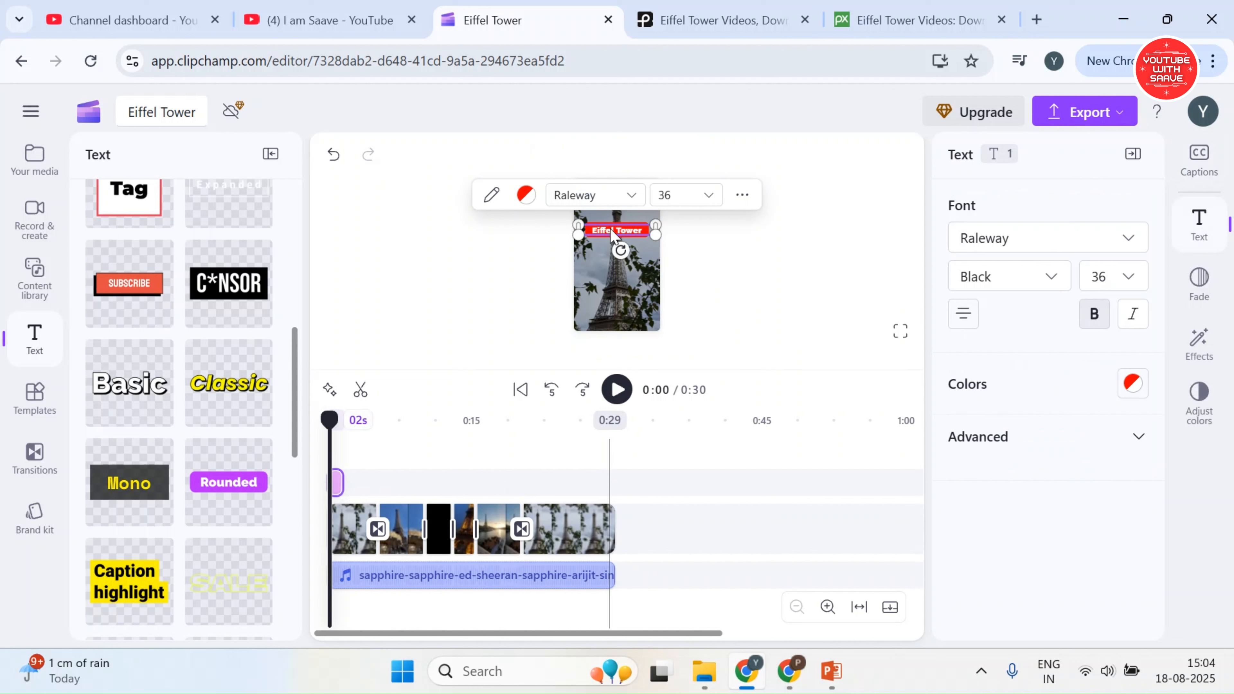
pyautogui.click(995, 440)
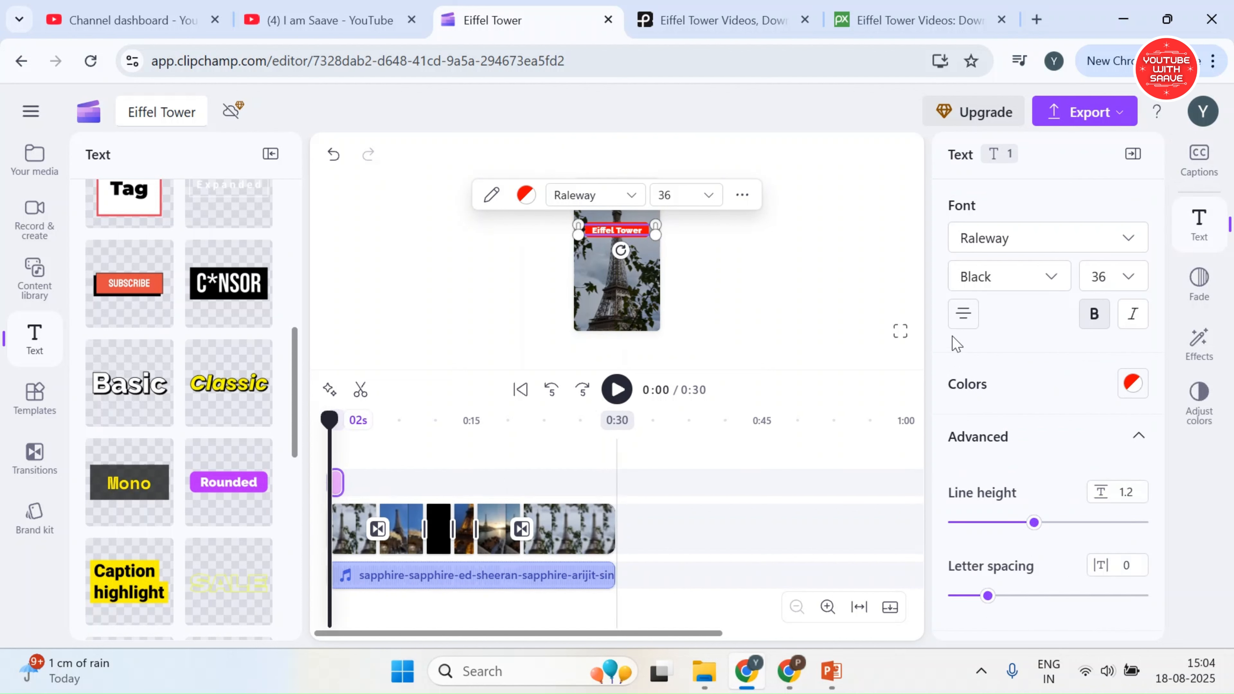
pyautogui.click(1052, 278)
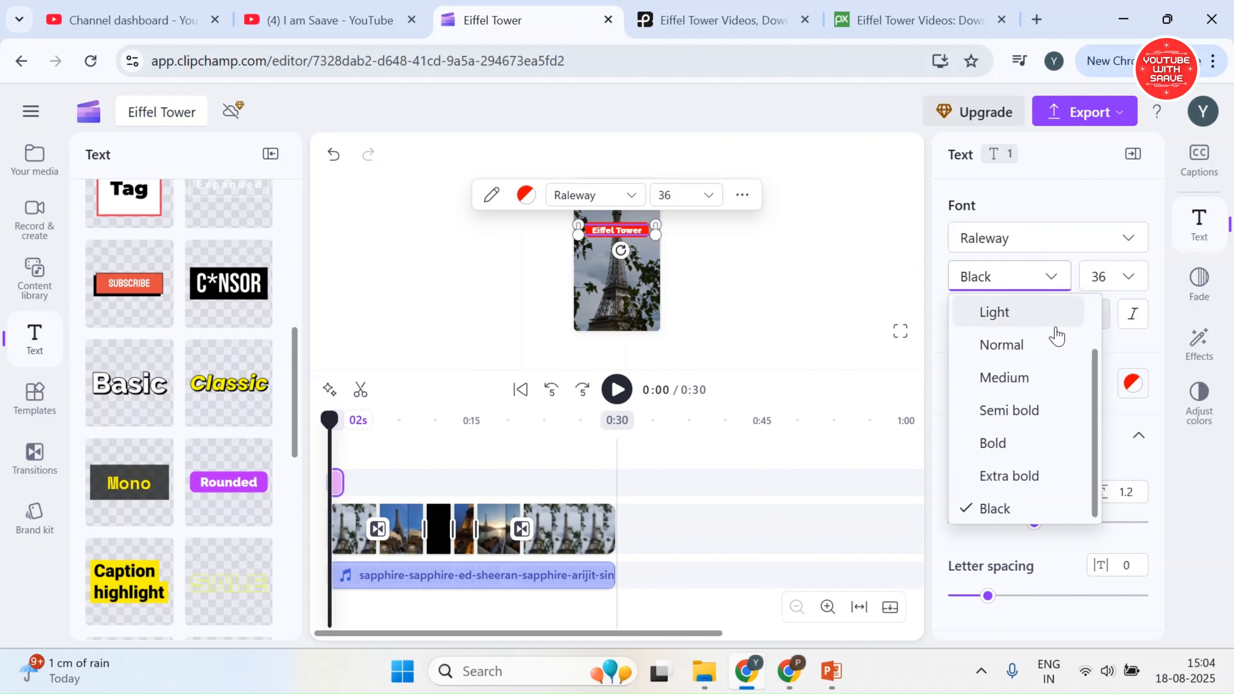
pyautogui.click(1043, 411)
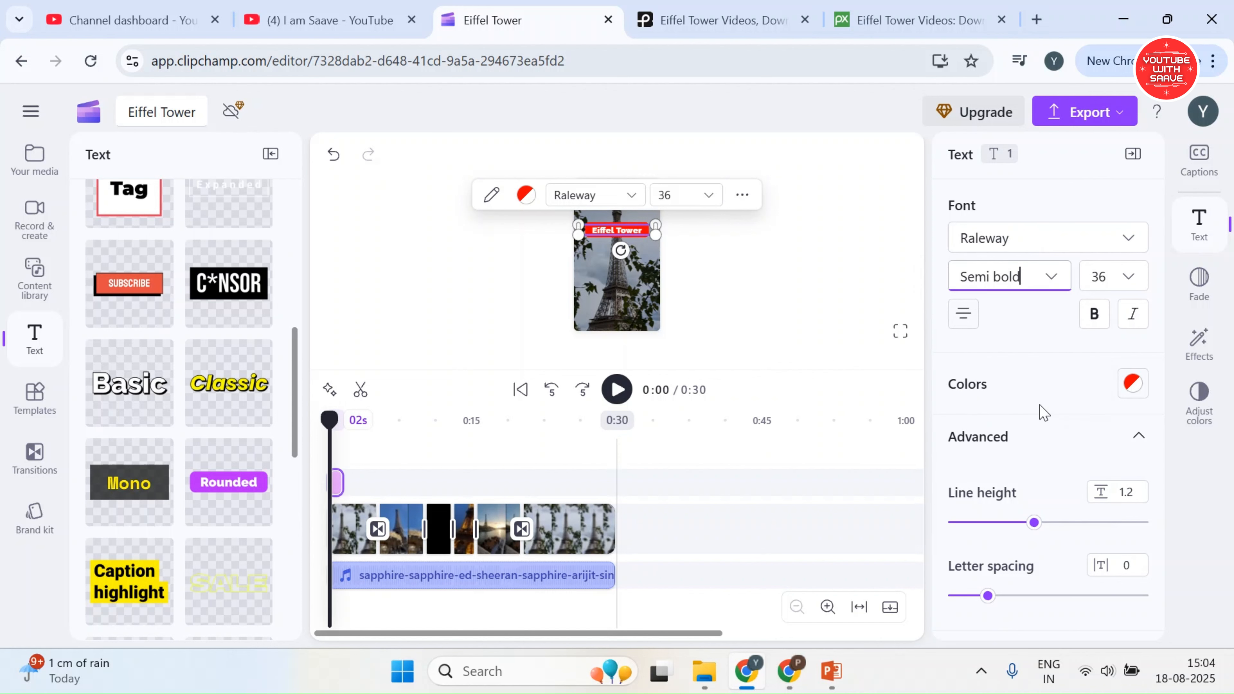
pyautogui.click(1019, 282)
pyautogui.click(998, 443)
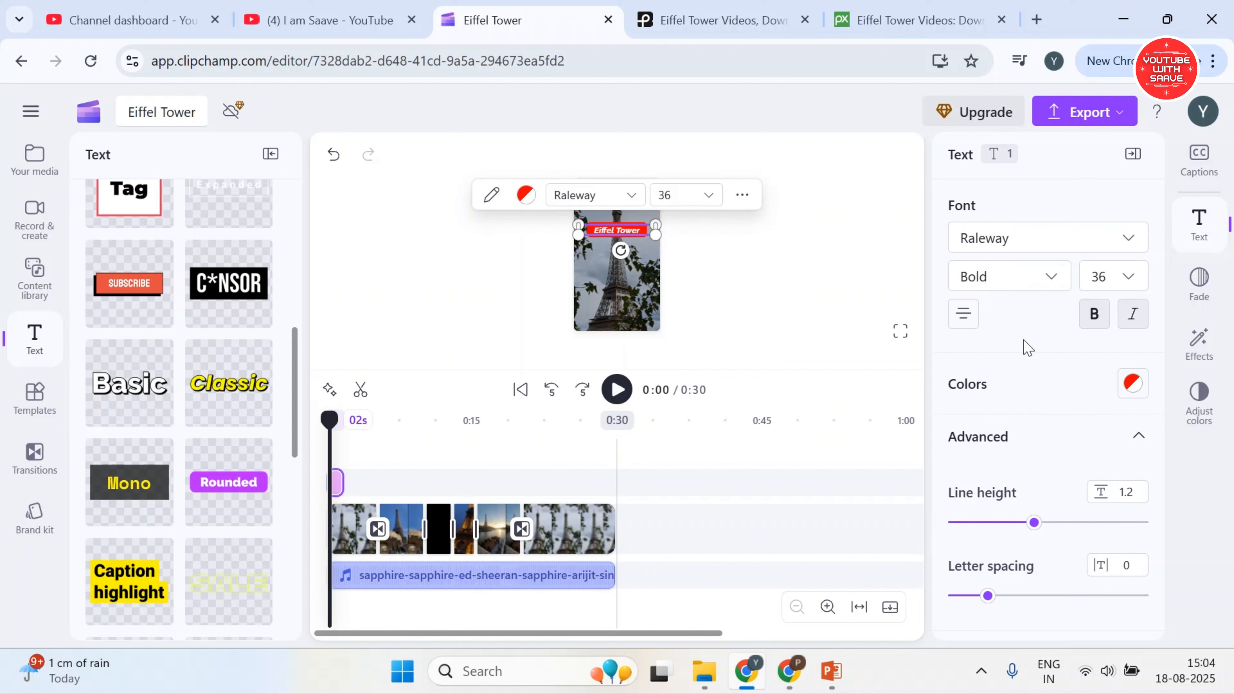
pyautogui.click(738, 293)
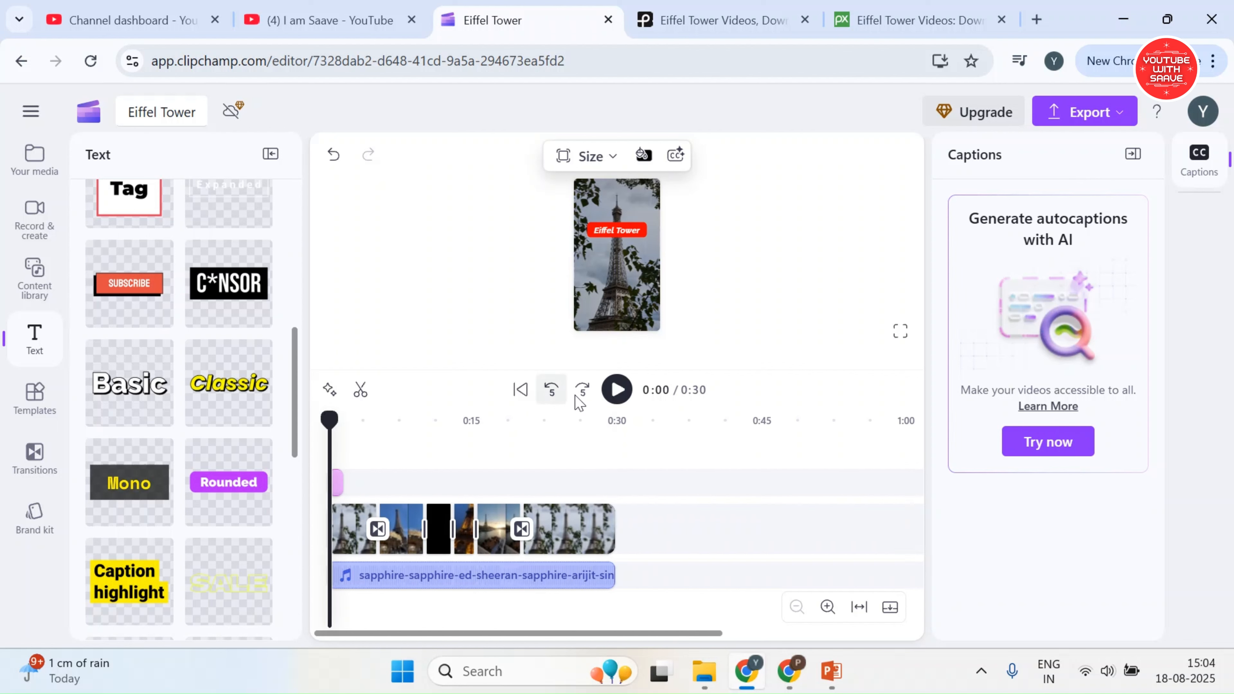
# Export the short at 720p and look through the save and share destinations while it renders
pyautogui.click(1050, 115)
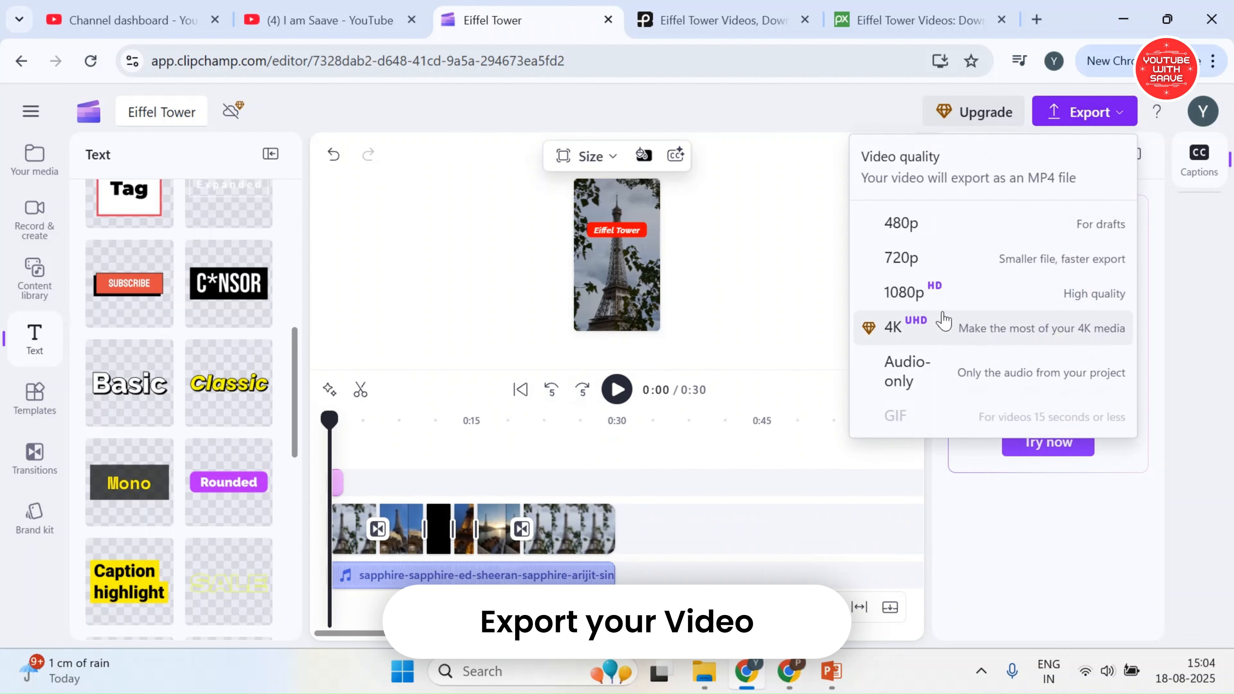
pyautogui.click(902, 258)
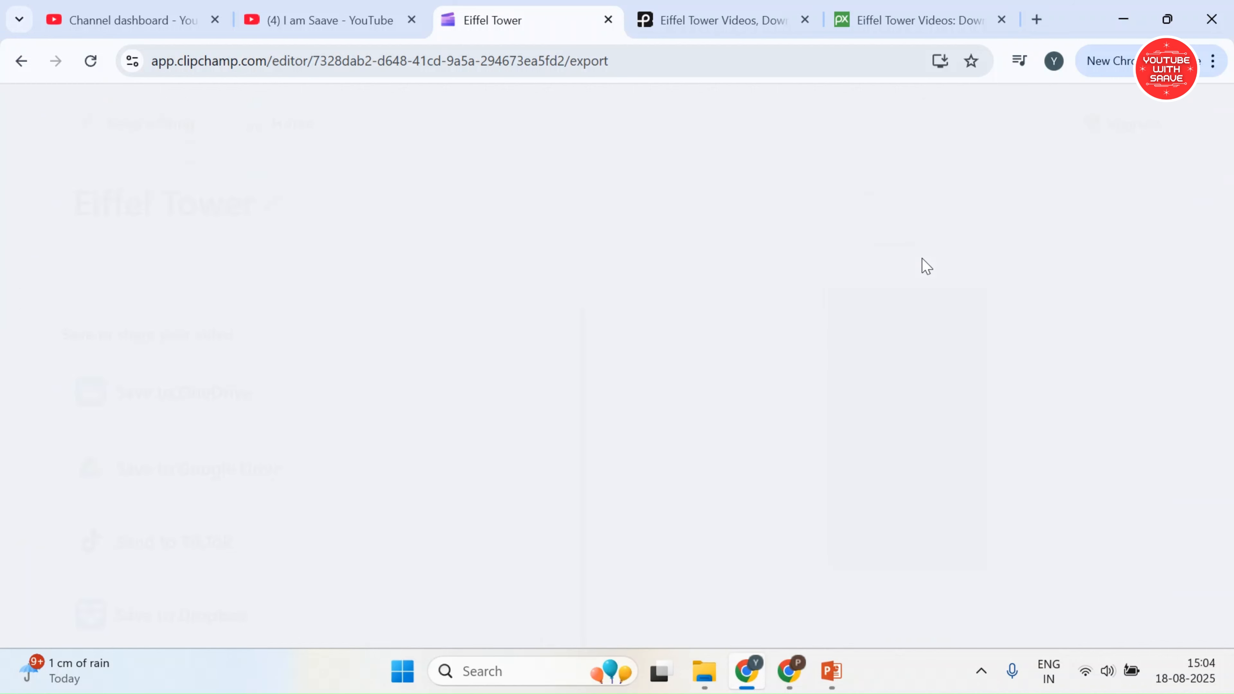
pyautogui.scroll(-2, 295, 433)
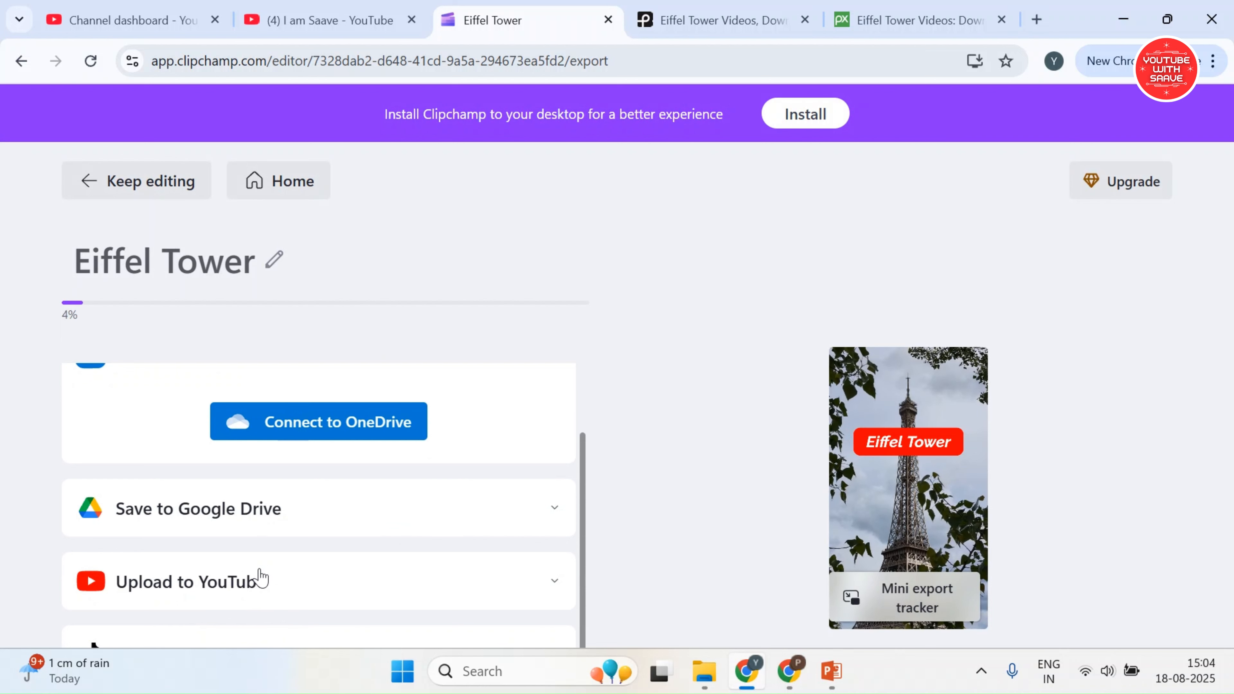
pyautogui.scroll(2, 171, 455)
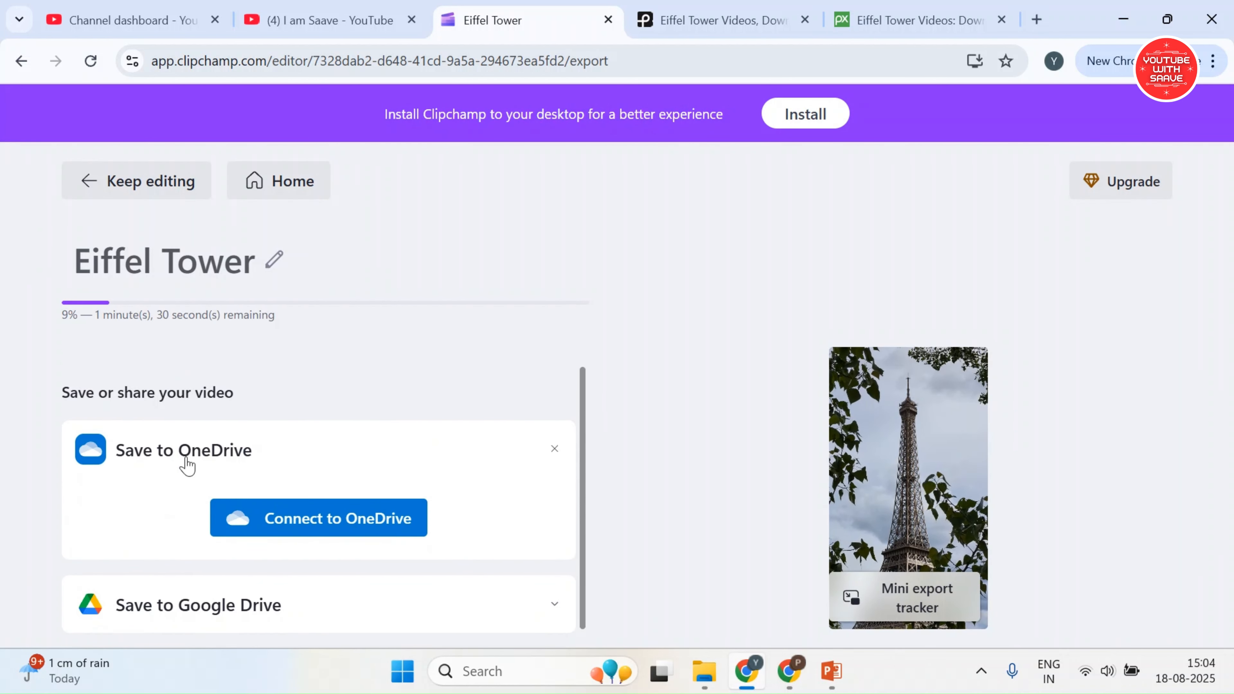
pyautogui.scroll(-2, 389, 515)
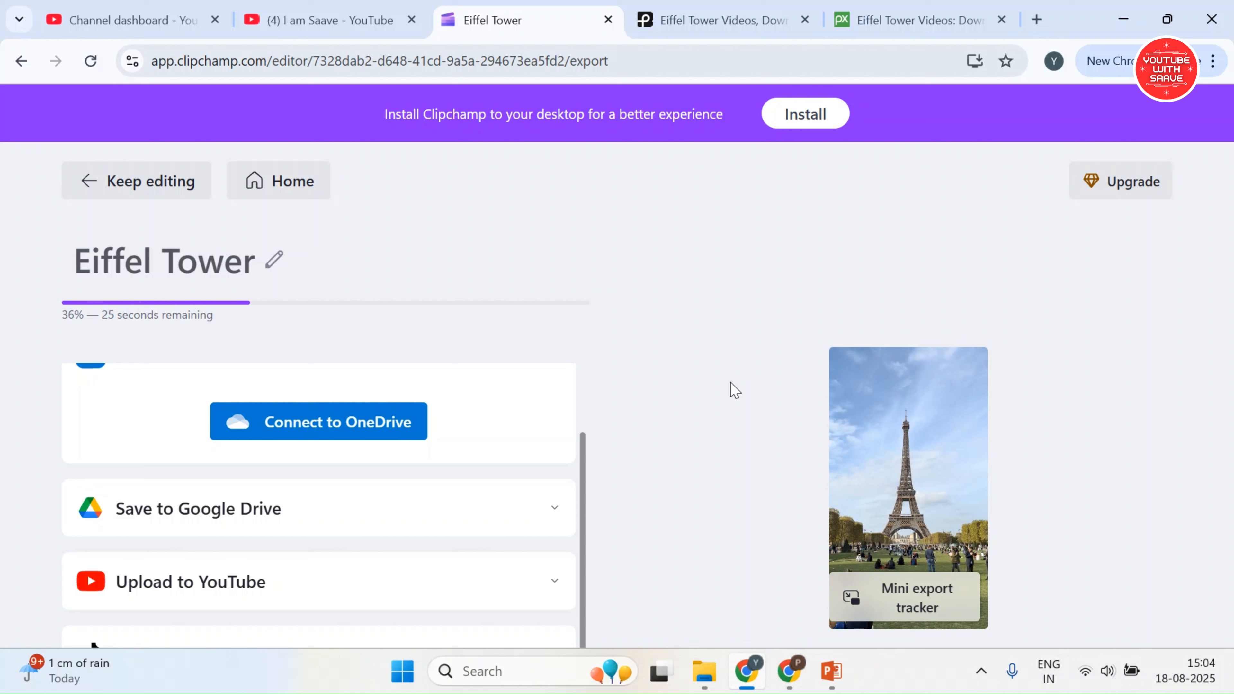
# Switch to the PowerPoint samples slide and open its "Online Video + Self Audio + Music" link in Chrome
pyautogui.click(835, 671)
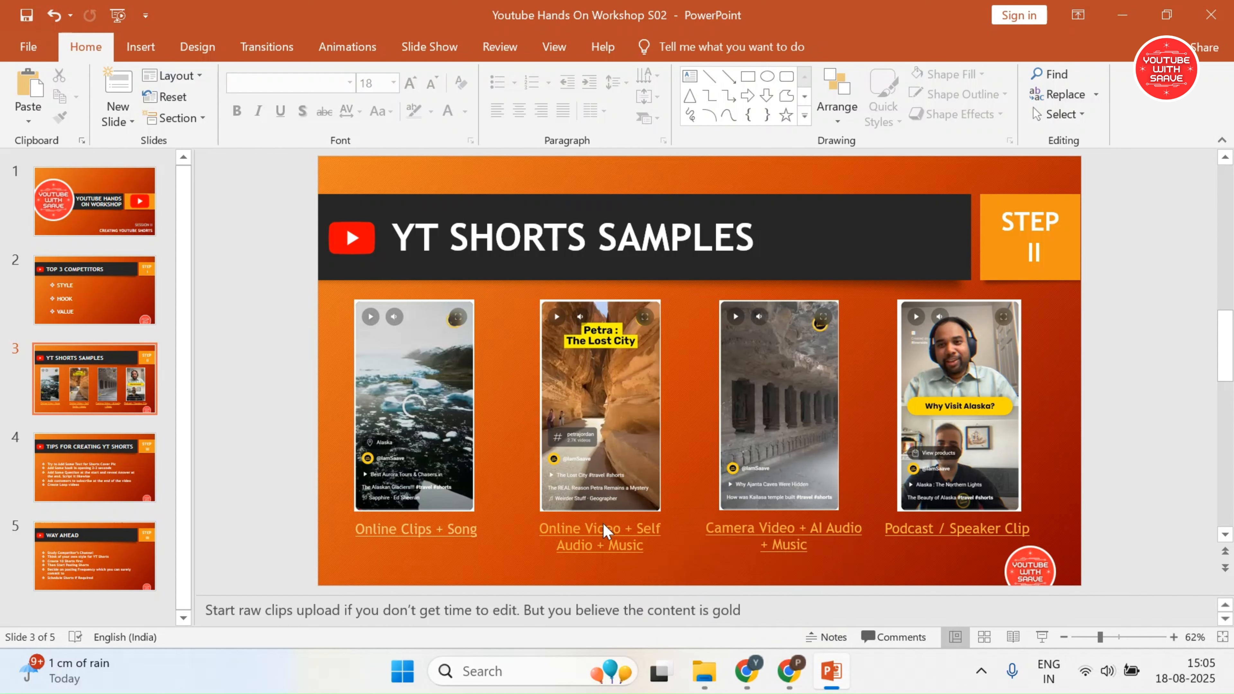
pyautogui.keyDown('ctrl'); pyautogui.click(592, 530); pyautogui.keyUp('ctrl')
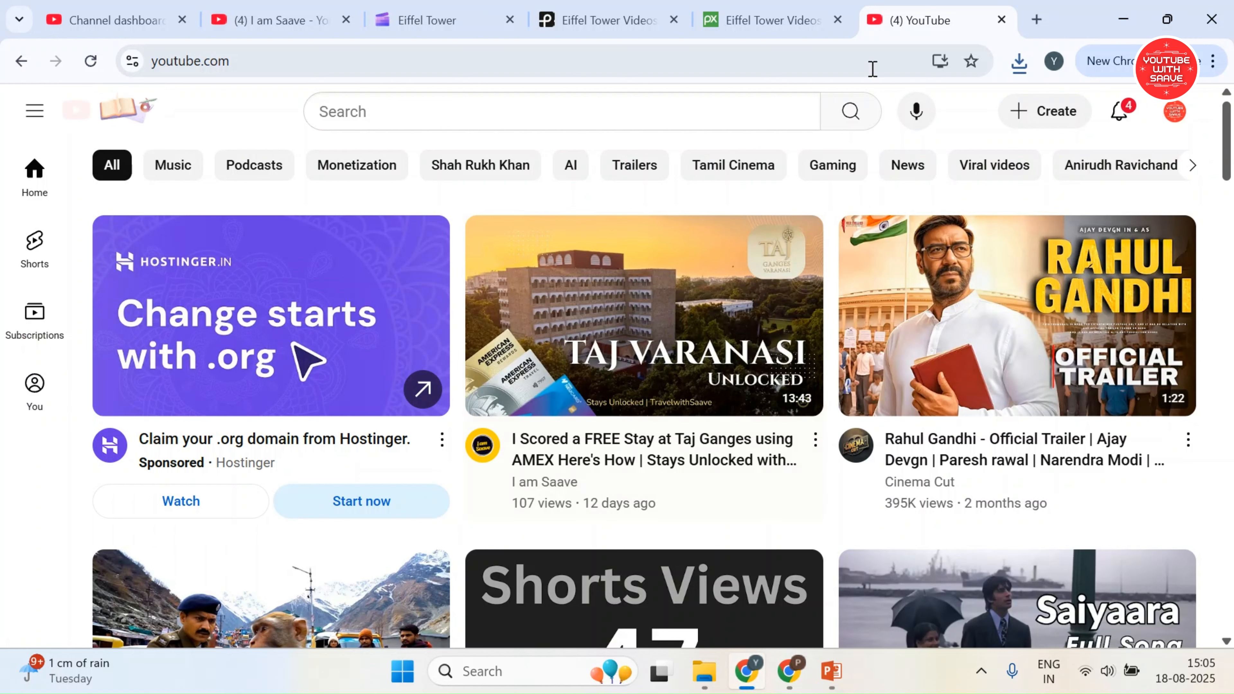
pyautogui.click(893, 60)
pyautogui.write('https://youtu.be/pqG1iWbLRHM?si=snaOseTZHOBeMWgM')
pyautogui.press('Return')
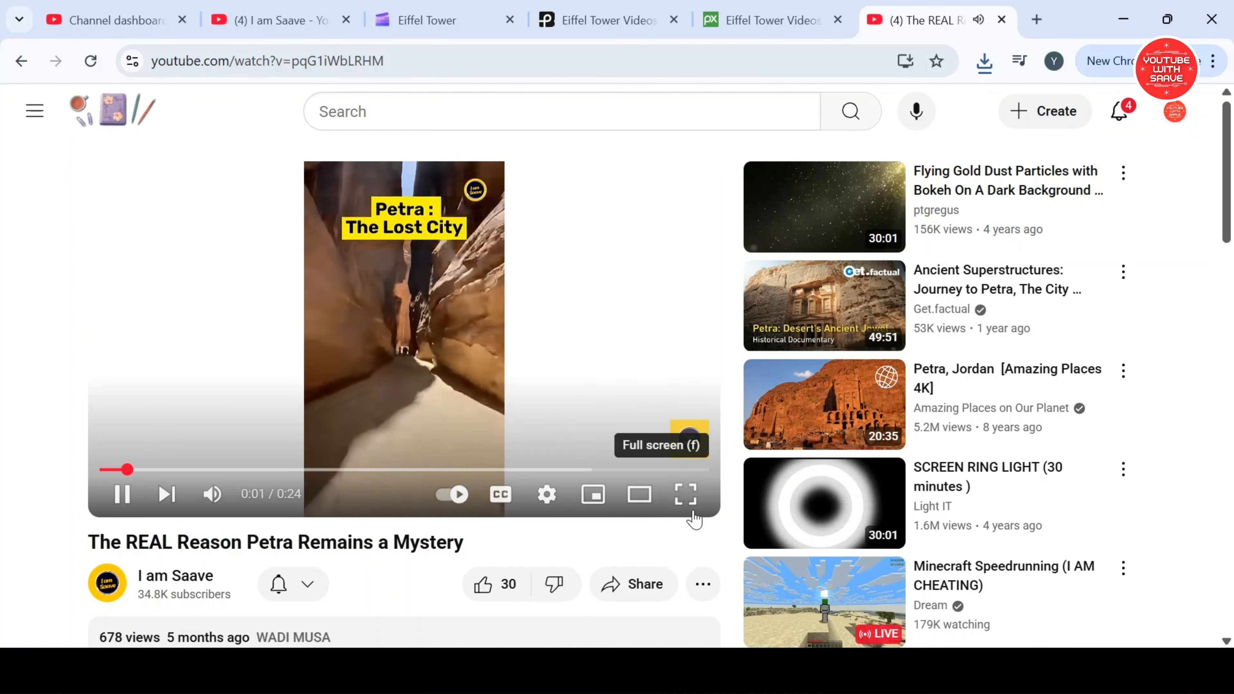
# Watch the Petra sample short in full screen with the sound volume raised
pyautogui.click(683, 496)
pyautogui.press('XF86AudioRaiseVolume')
pyautogui.press('XF86AudioRaiseVolume')
pyautogui.press('XF86AudioRaiseVolume')
pyautogui.press('XF86AudioRaiseVolume')
pyautogui.press('XF86AudioRaiseVolume')
pyautogui.press('XF86AudioRaiseVolume')
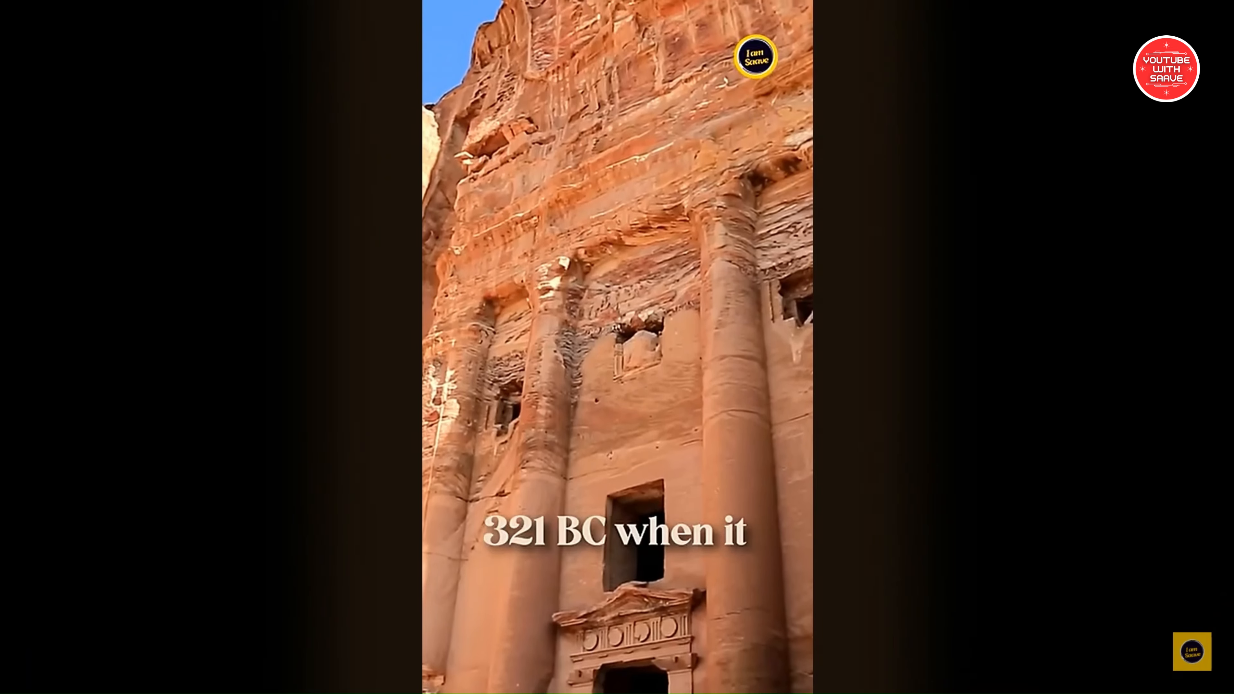
pyautogui.press('XF86AudioRaiseVolume')
pyautogui.press('XF86AudioRaiseVolume')
pyautogui.press('XF86AudioRaiseVolume')
pyautogui.press('XF86AudioRaiseVolume')
pyautogui.press('XF86AudioRaiseVolume')
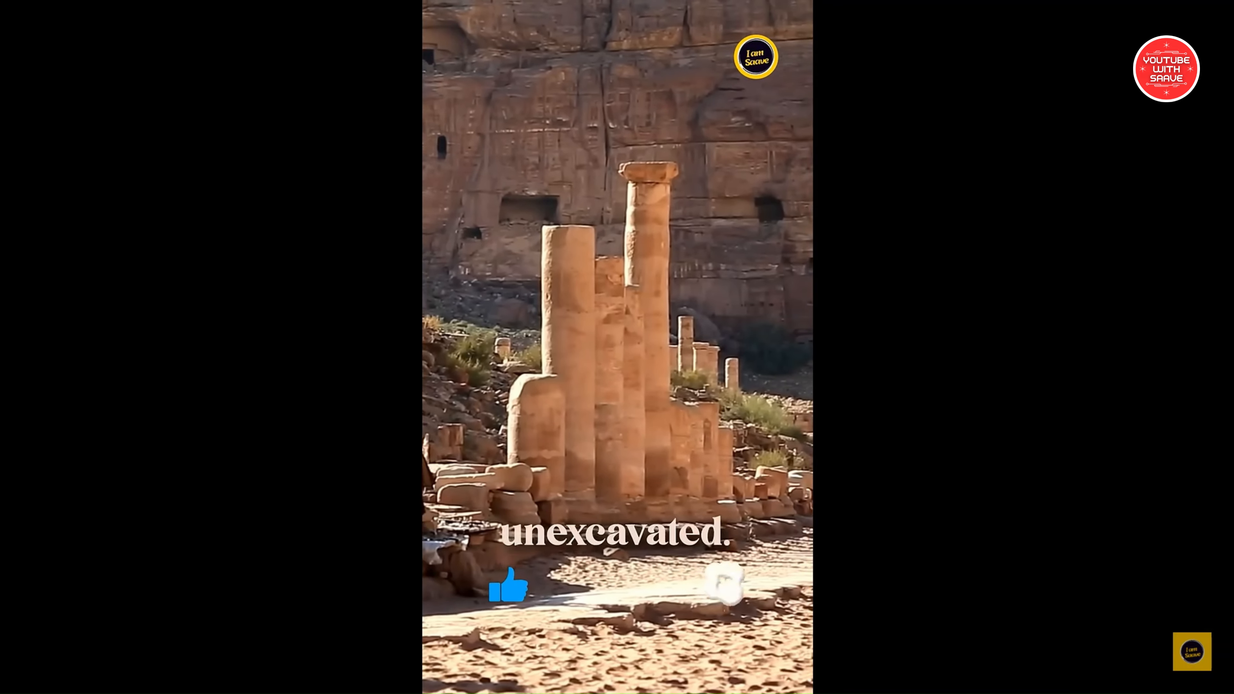
# Leave full screen, close the Petra video and return to the Eiffel Tower project in Clipchamp
pyautogui.press('Escape')
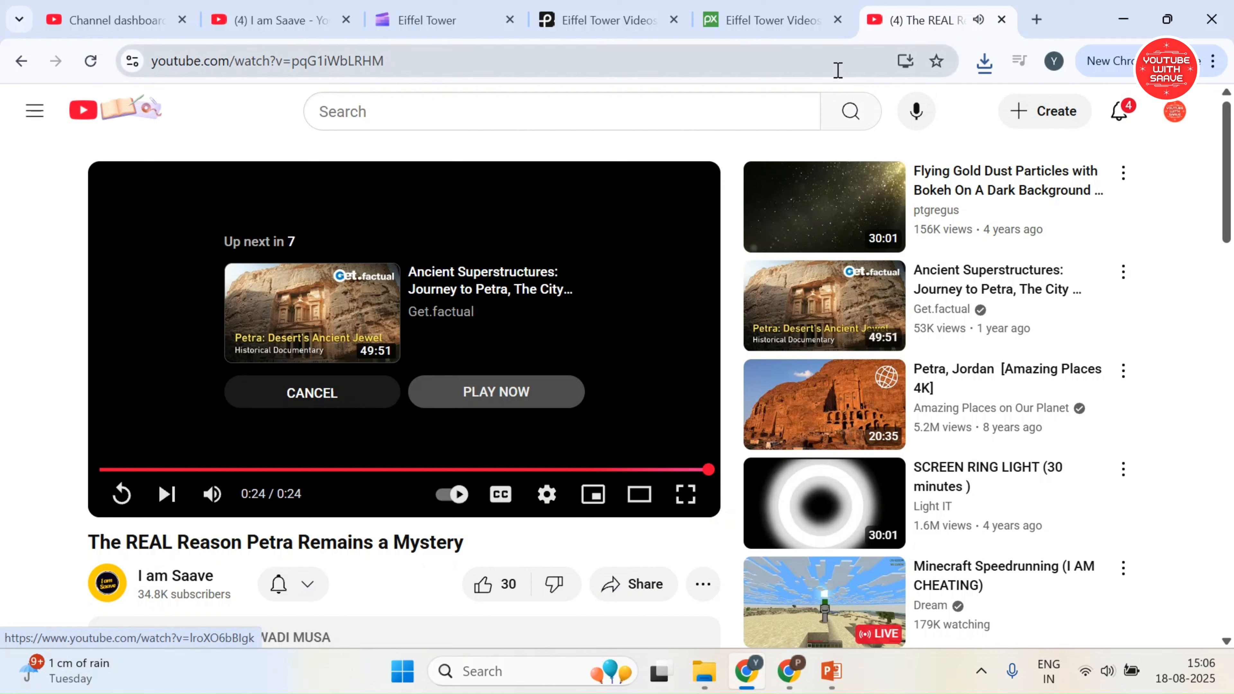
pyautogui.click(1002, 19)
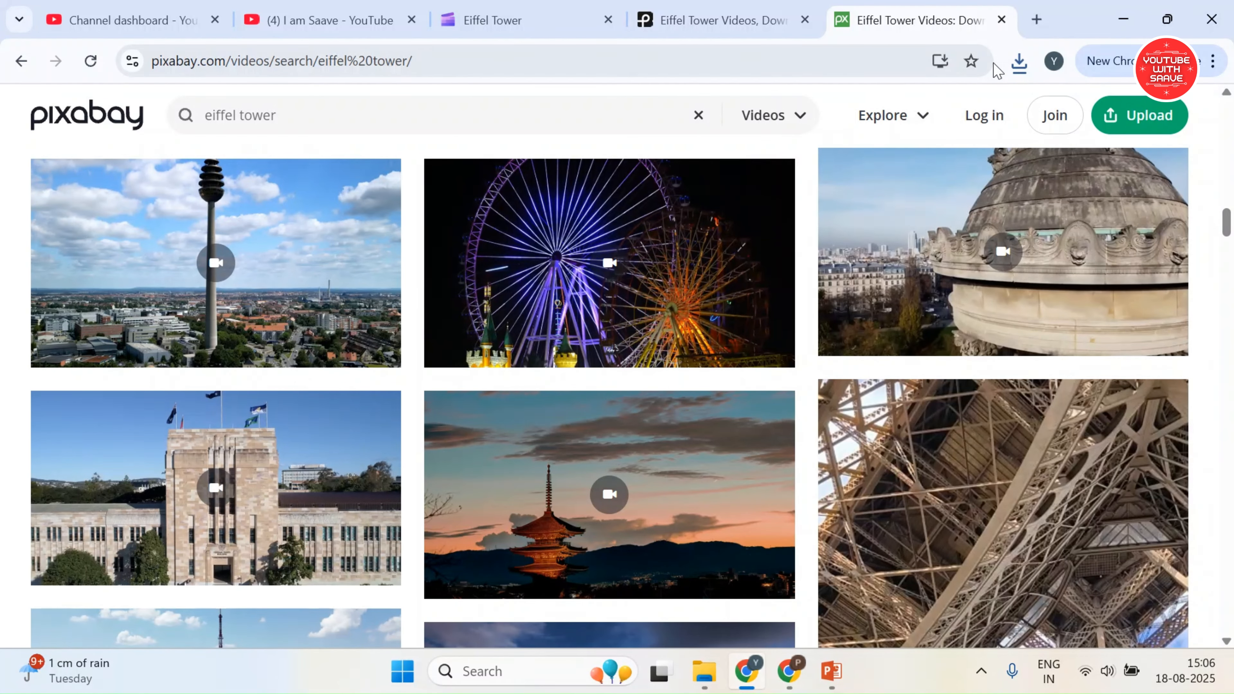
pyautogui.click(523, 20)
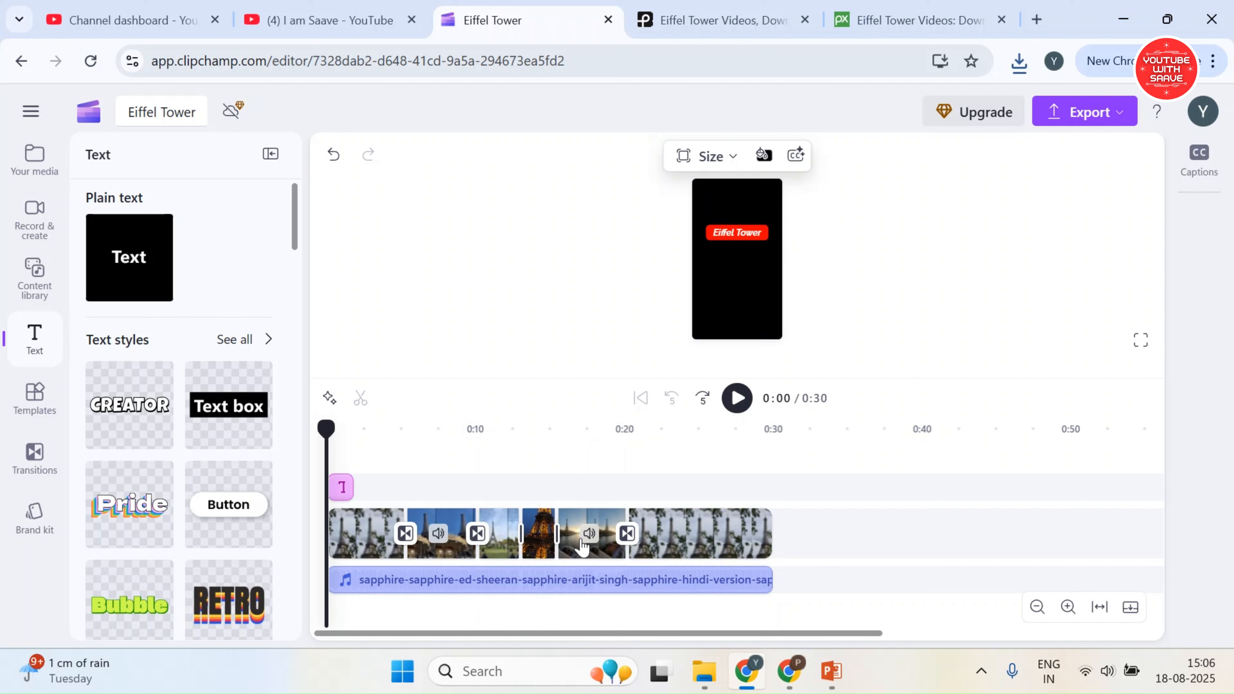
# Look through the record and create options, open the audio recorder and allow microphone access for this time only
pyautogui.click(704, 535)
pyautogui.click(15, 216)
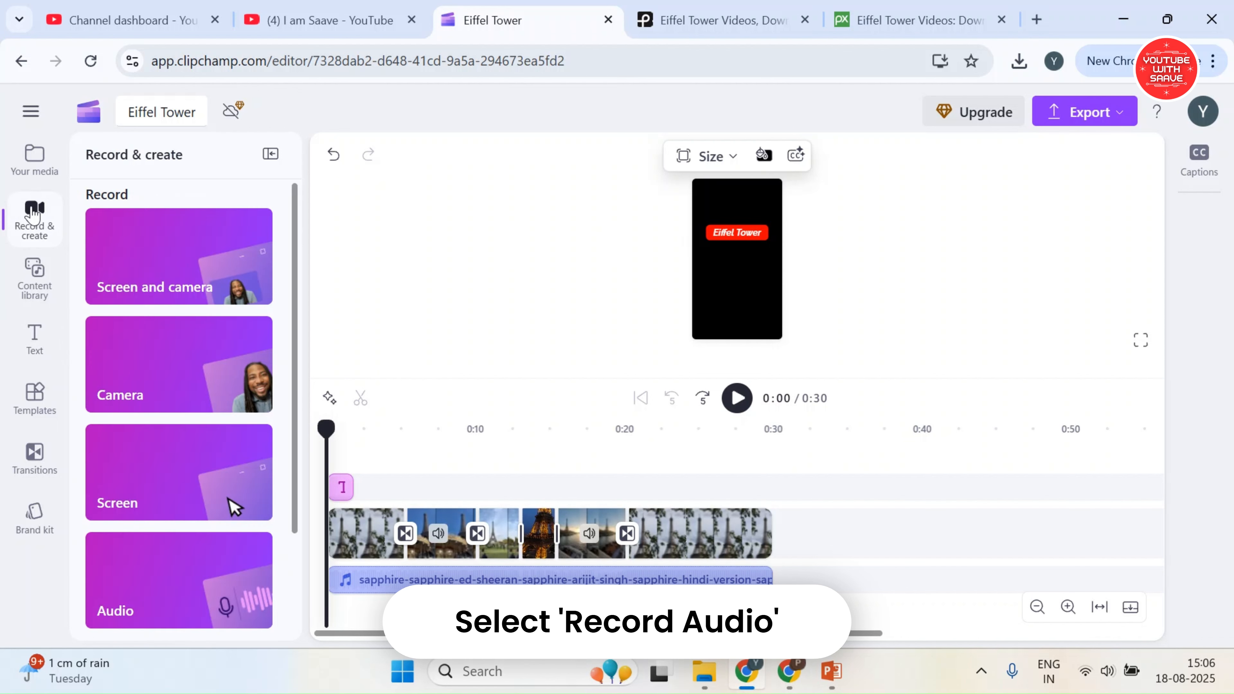
pyautogui.scroll(-2, 190, 532)
pyautogui.scroll(2, 180, 284)
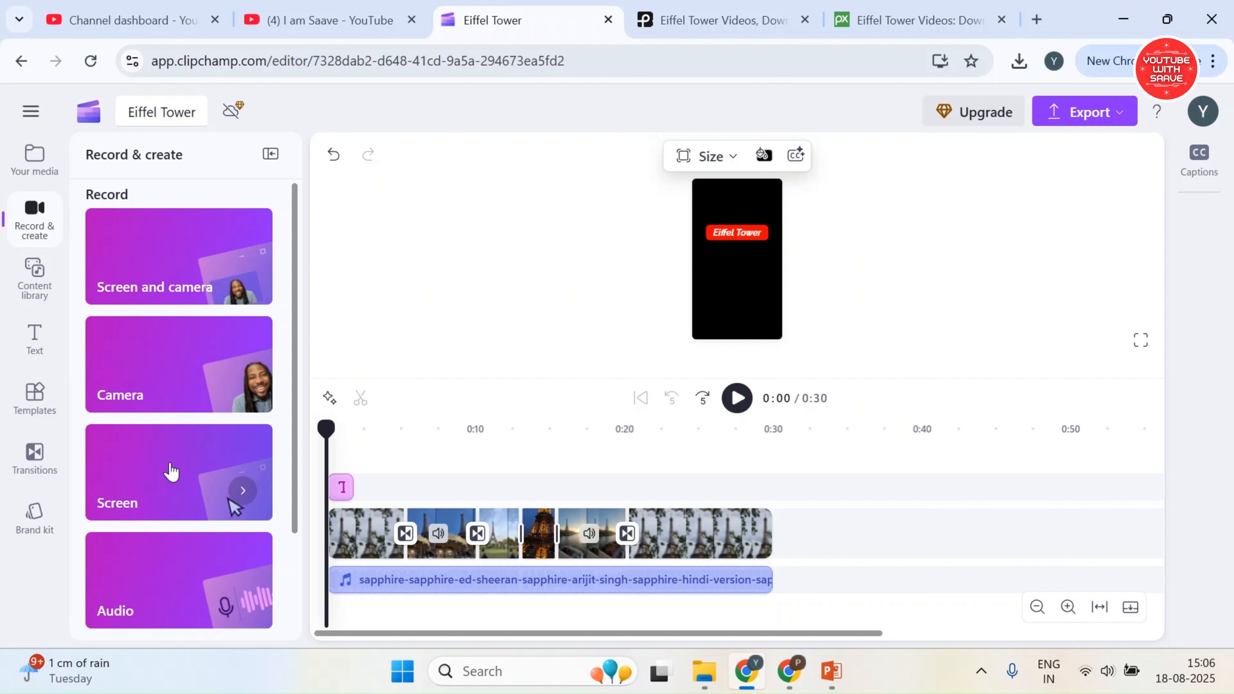
pyautogui.scroll(-2, 171, 470)
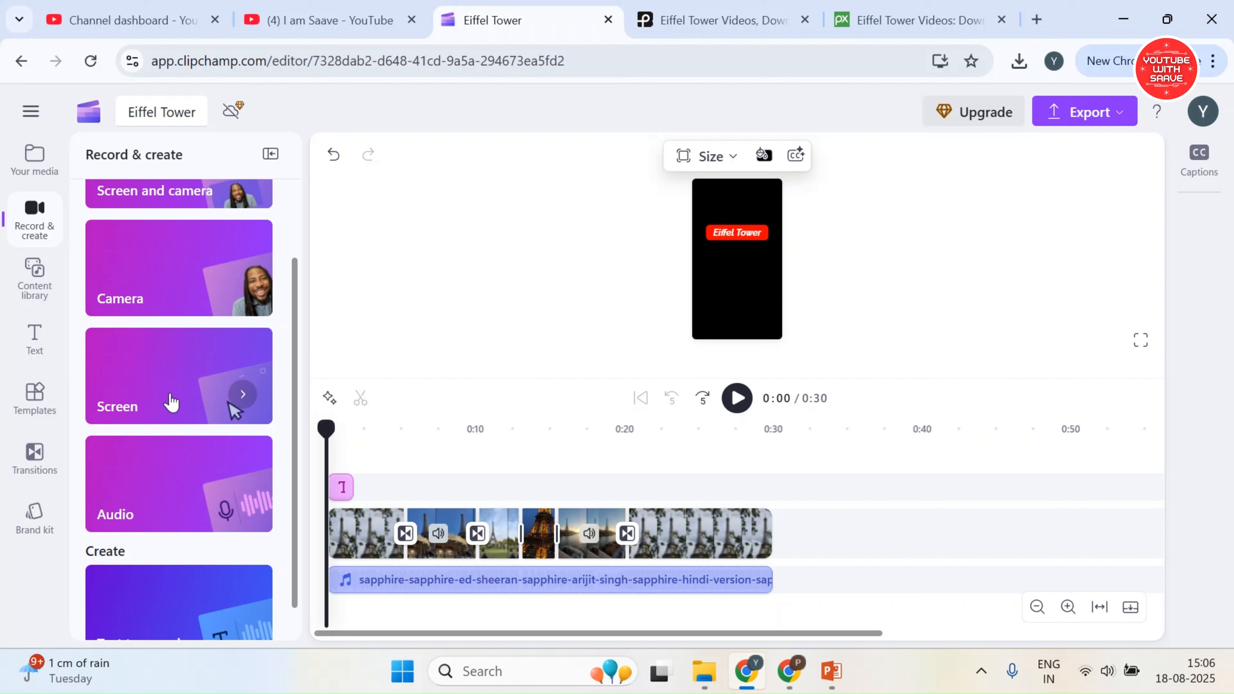
pyautogui.scroll(-1, 185, 491)
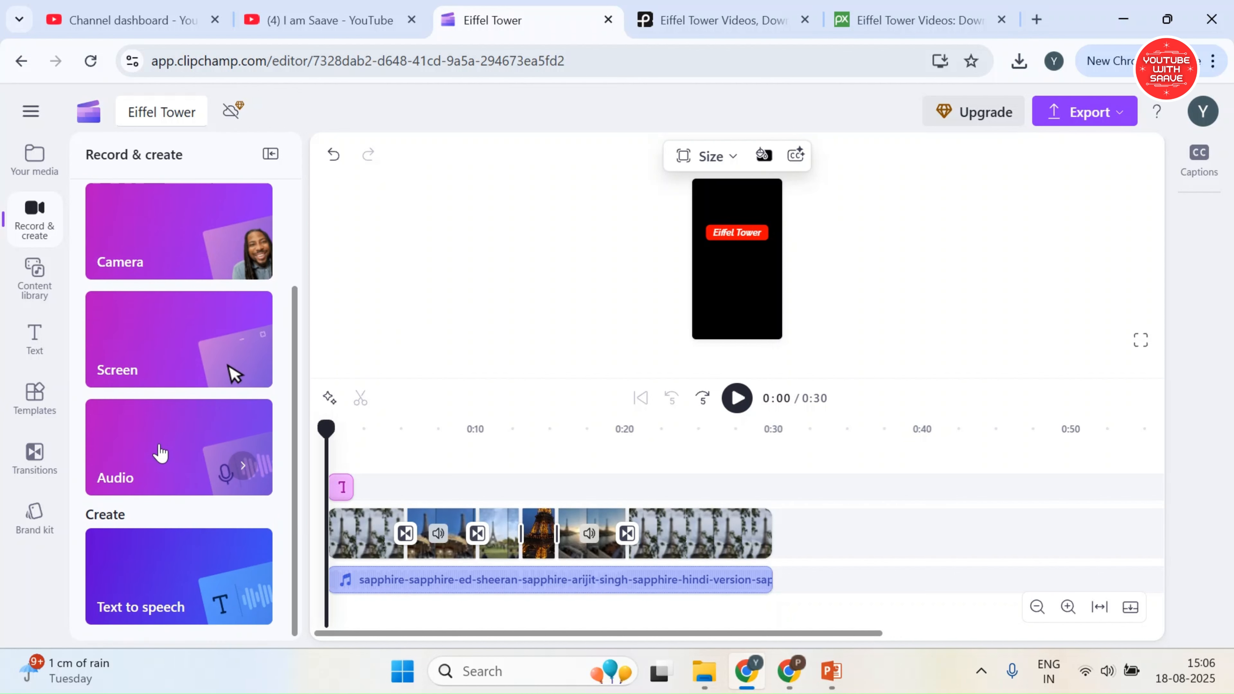
pyautogui.click(185, 470)
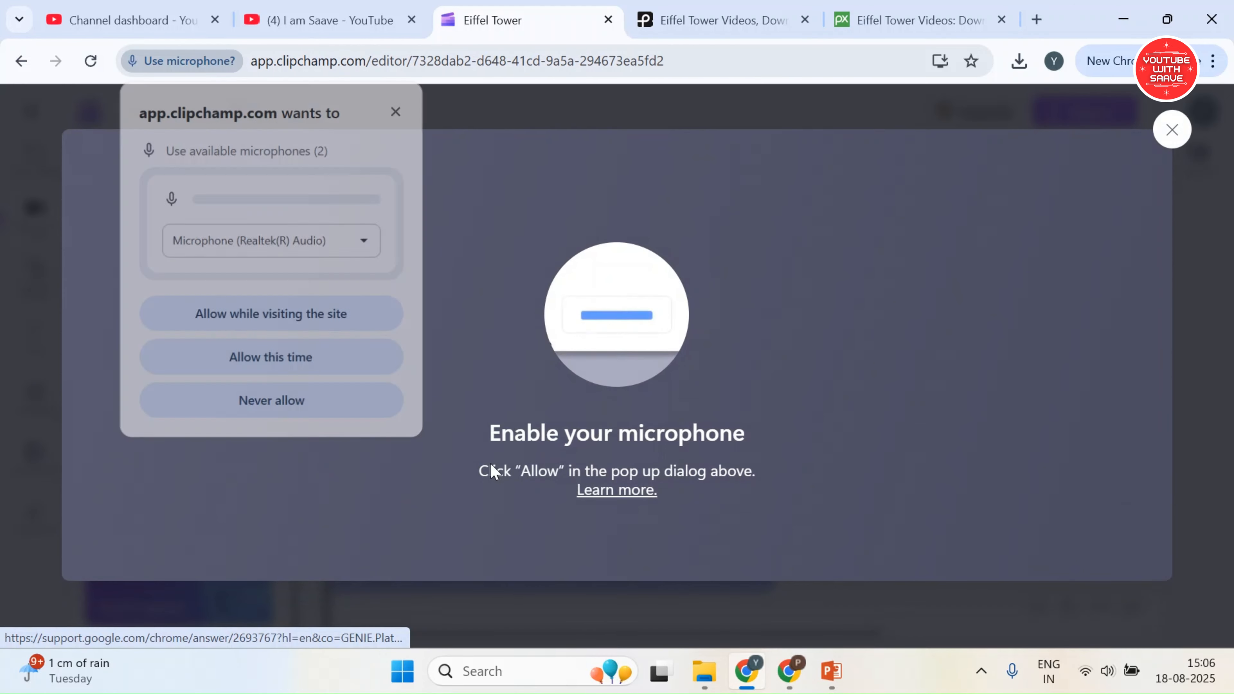
pyautogui.click(311, 370)
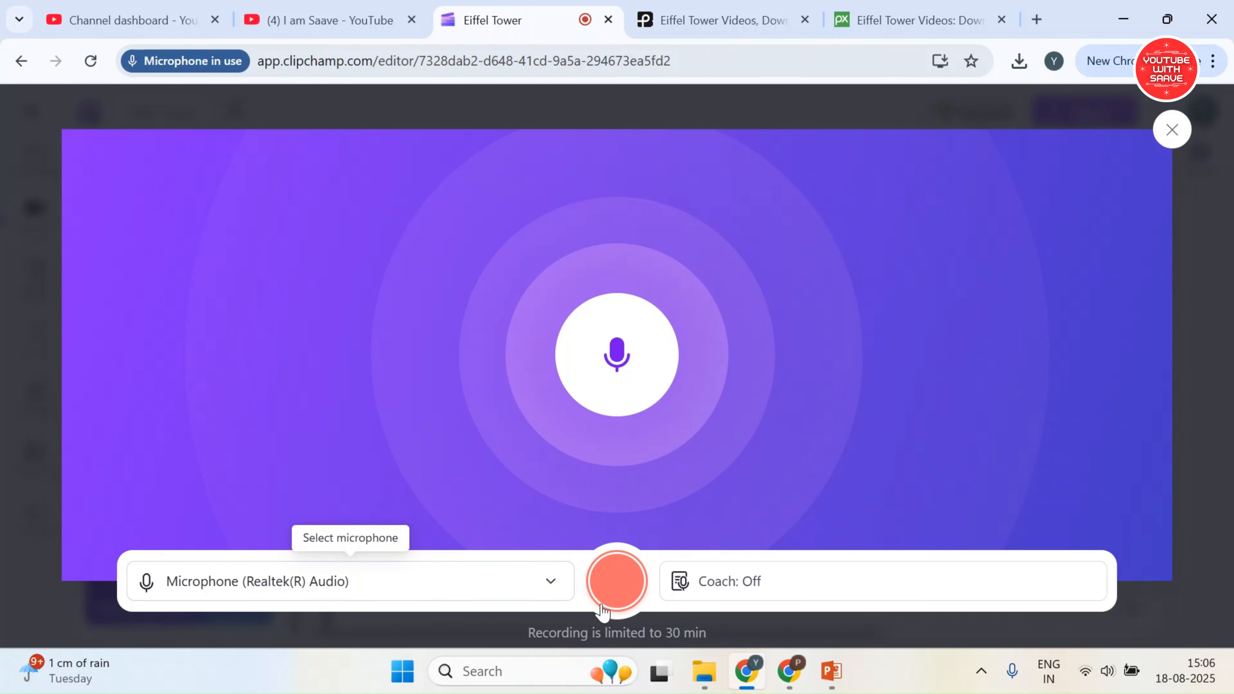
# Record a voice-over of about 8 seconds and save it into the project
pyautogui.click(618, 599)
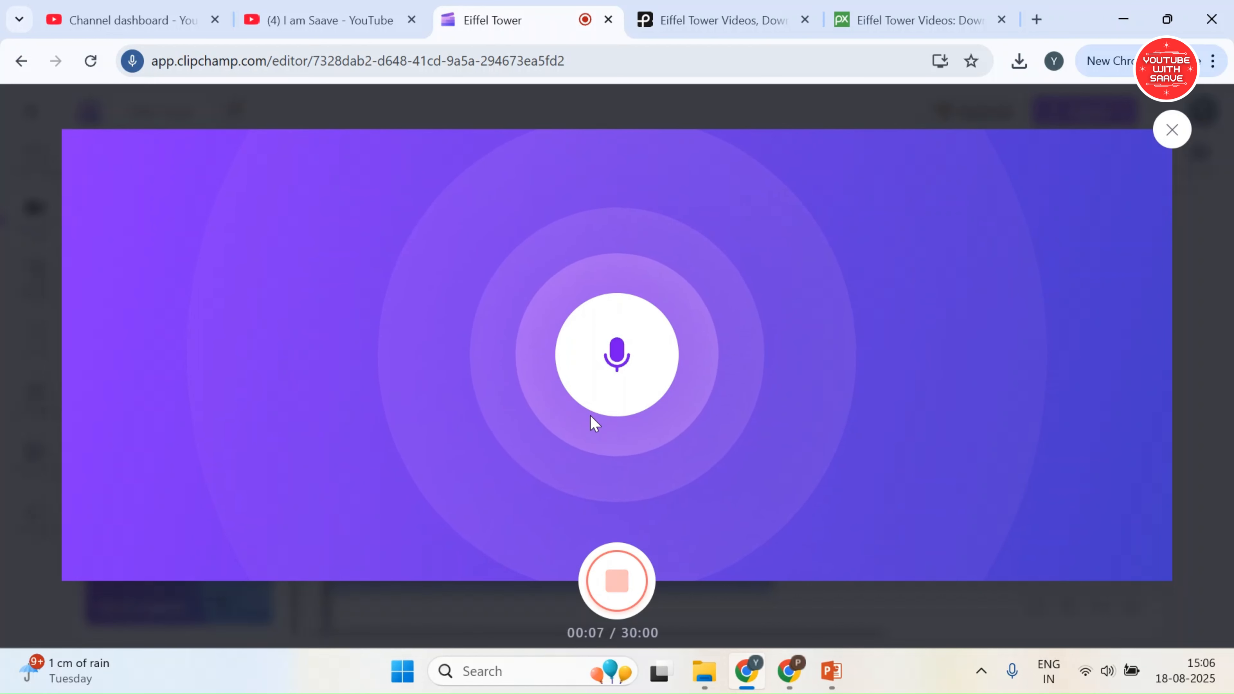
pyautogui.click(618, 583)
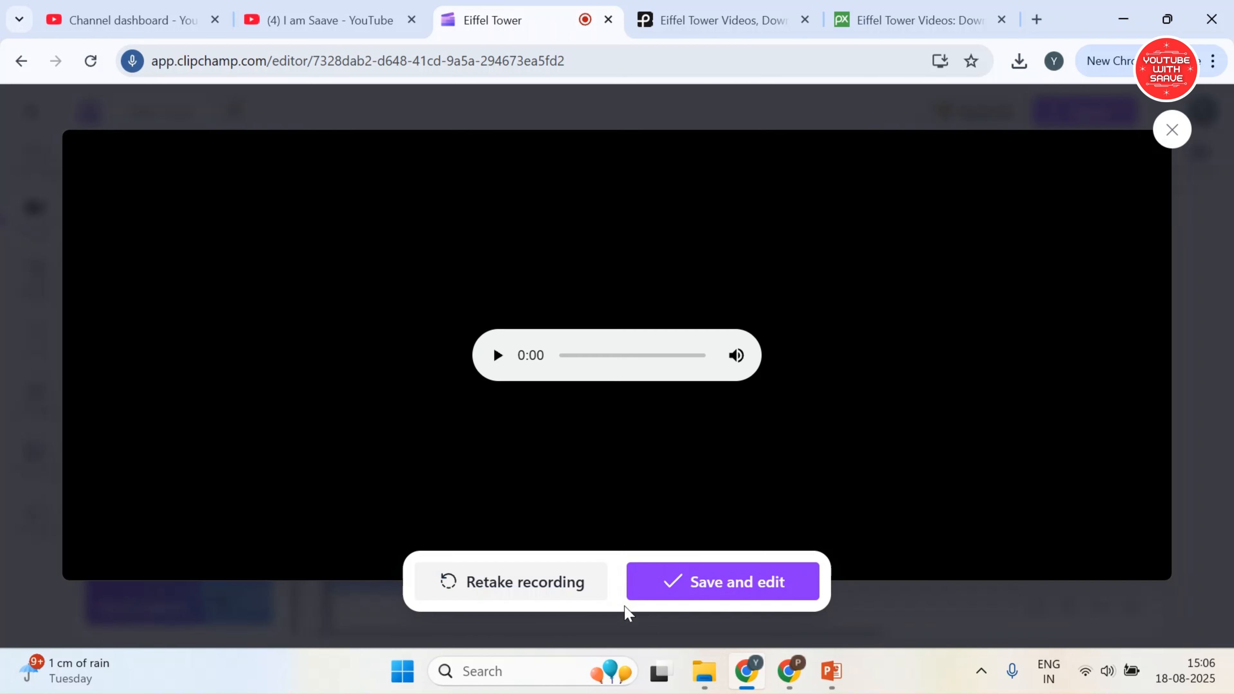
pyautogui.click(698, 580)
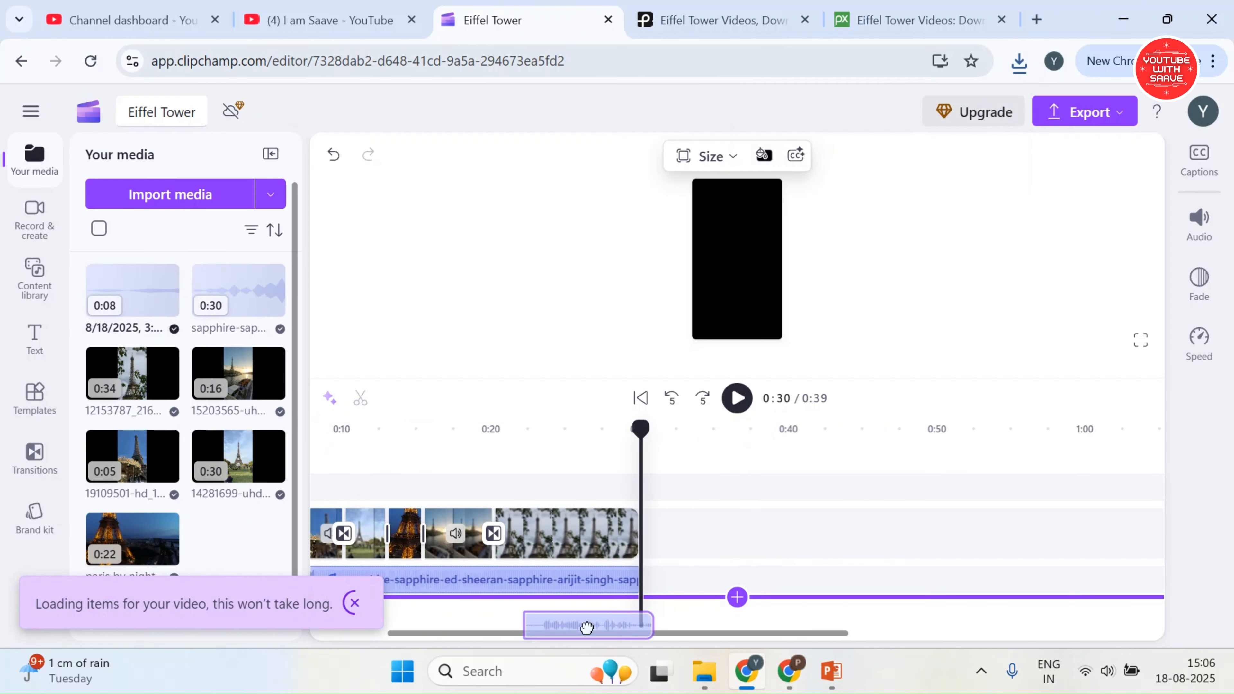
# Place the voice-over between the video and music tracks, starting at about 0:02, and play the short from there
pyautogui.moveTo(587, 627); pyautogui.dragTo(361, 634)
pyautogui.moveTo(394, 545); pyautogui.dragTo(413, 563)
pyautogui.click(355, 430)
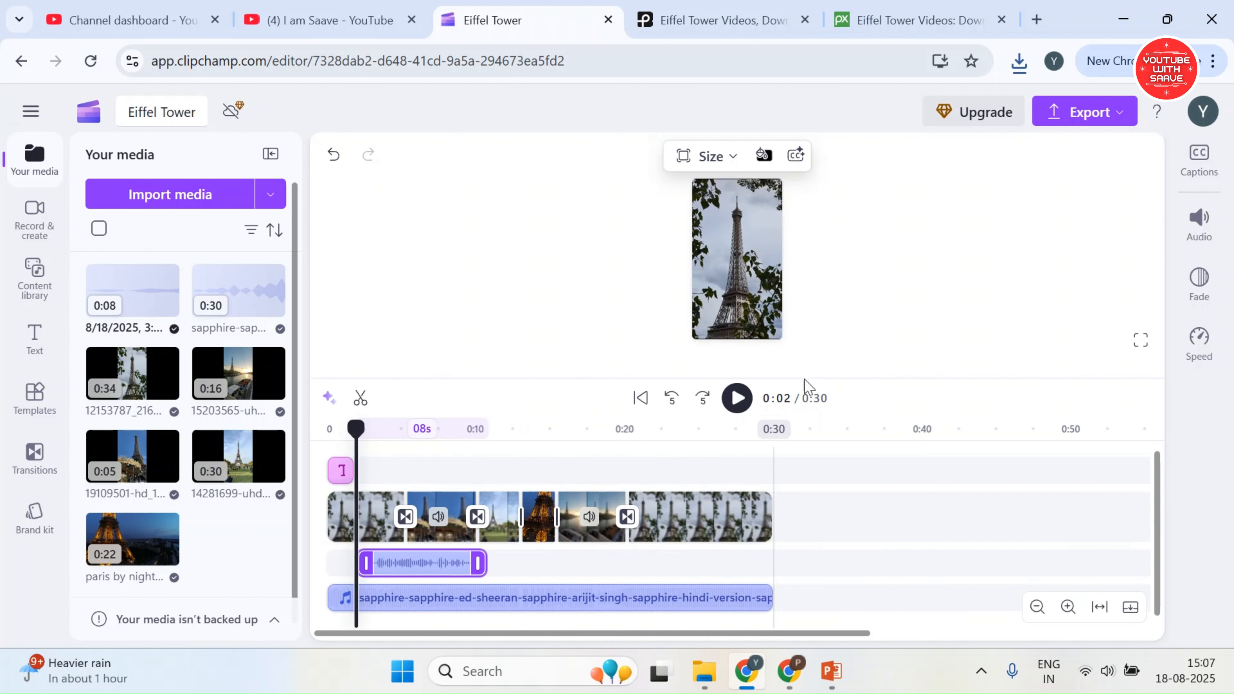
pyautogui.click(737, 399)
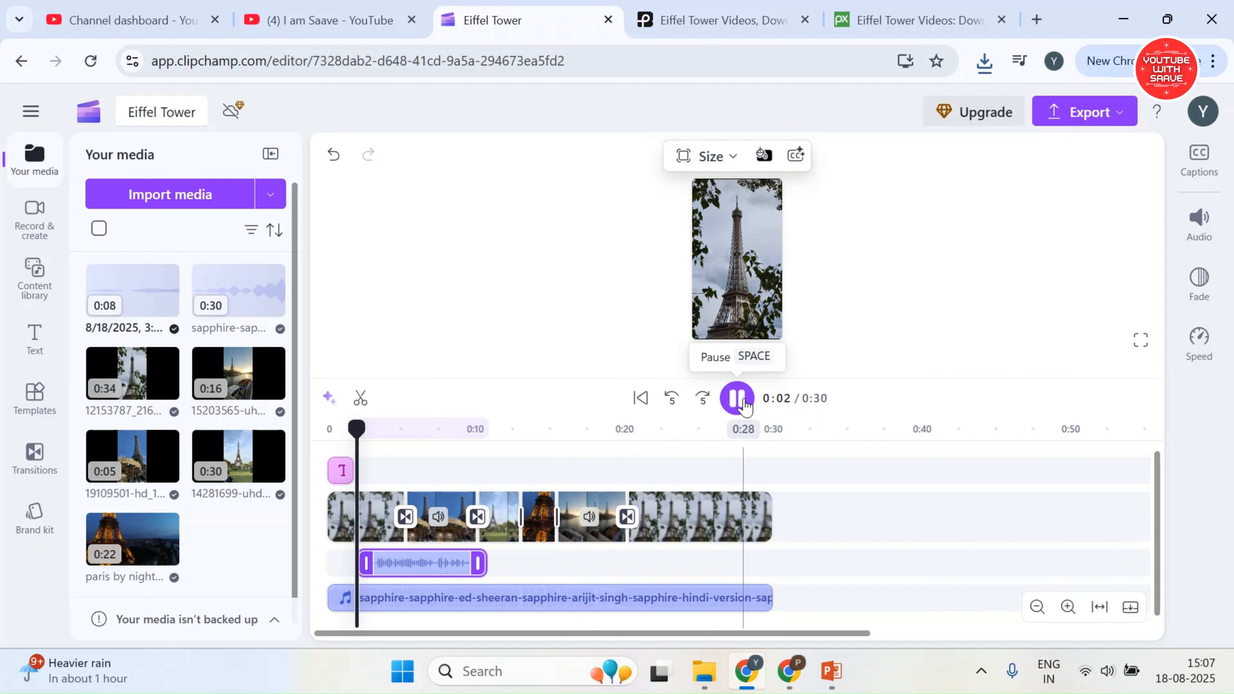
# Lower the sapphire music track's volume to 4%
pyautogui.click(648, 600)
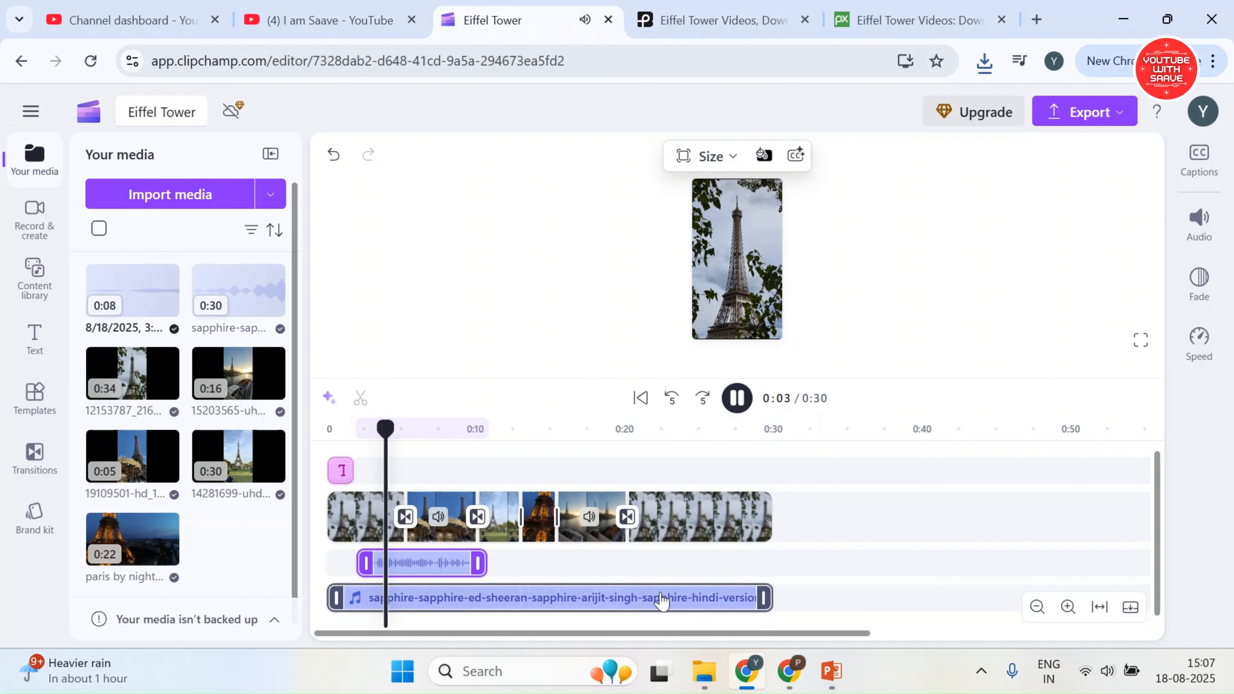
pyautogui.click(1198, 228)
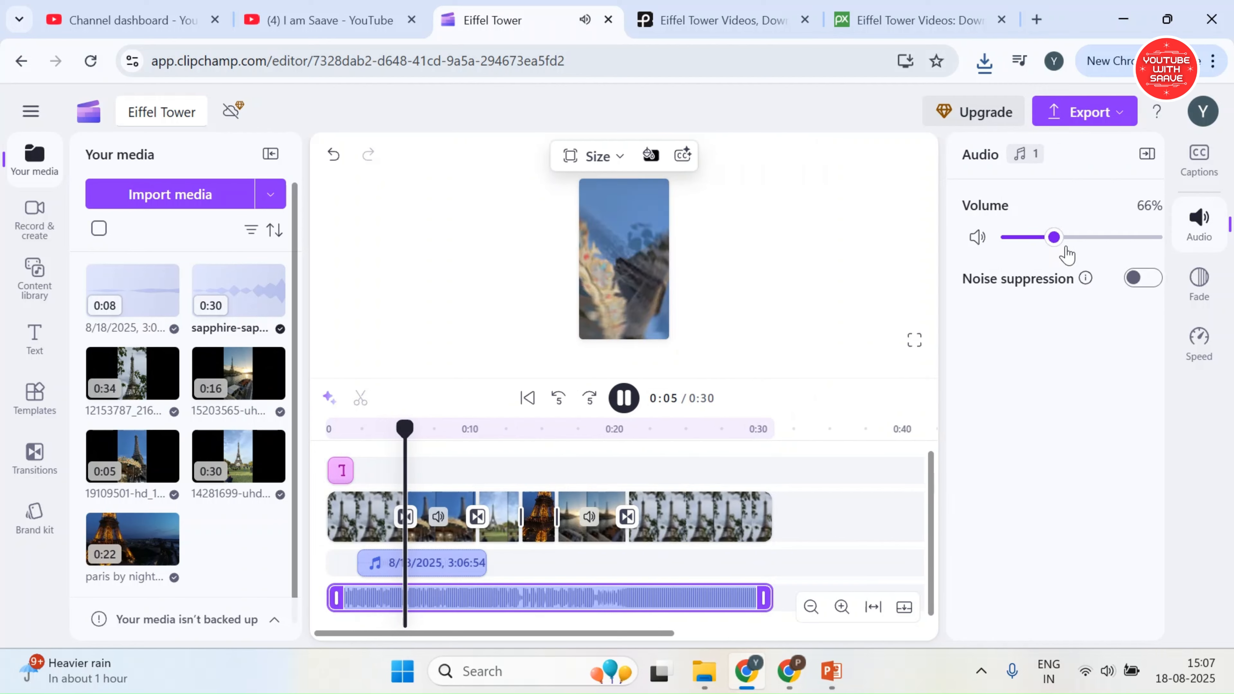
pyautogui.click(999, 238)
pyautogui.moveTo(997, 238); pyautogui.dragTo(992, 238)
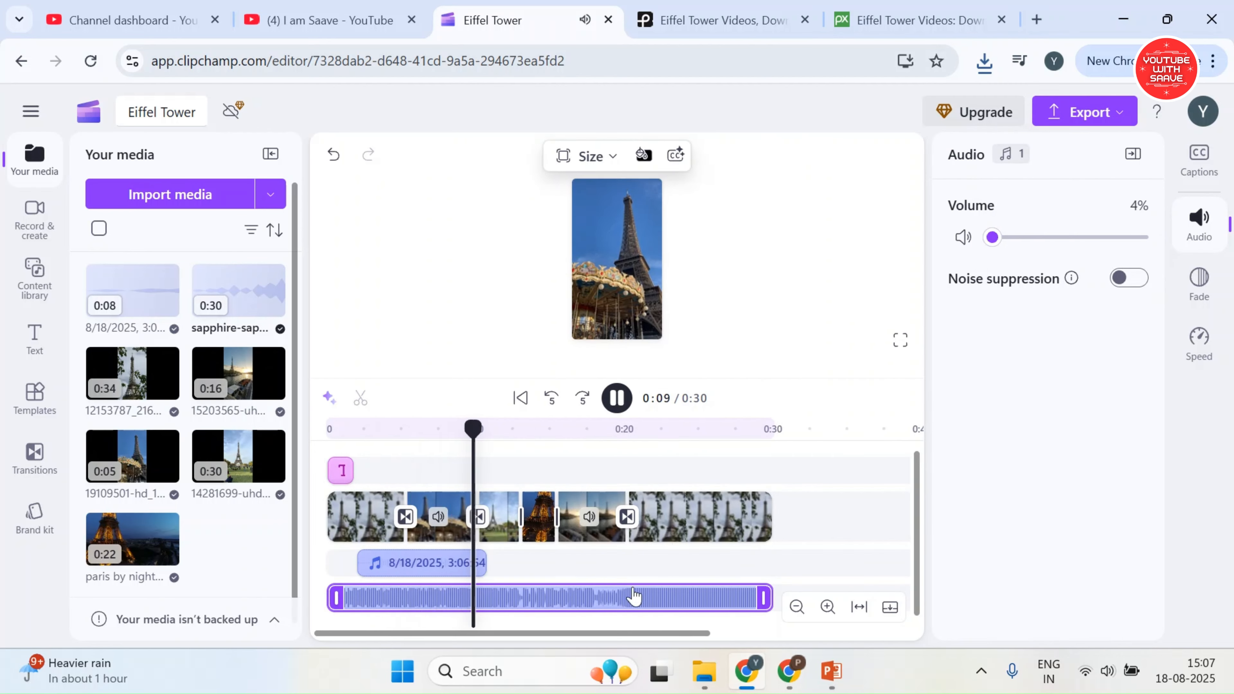
# Raise the voice-over's volume to 200% and replay the mix from about 0:02
pyautogui.click(427, 566)
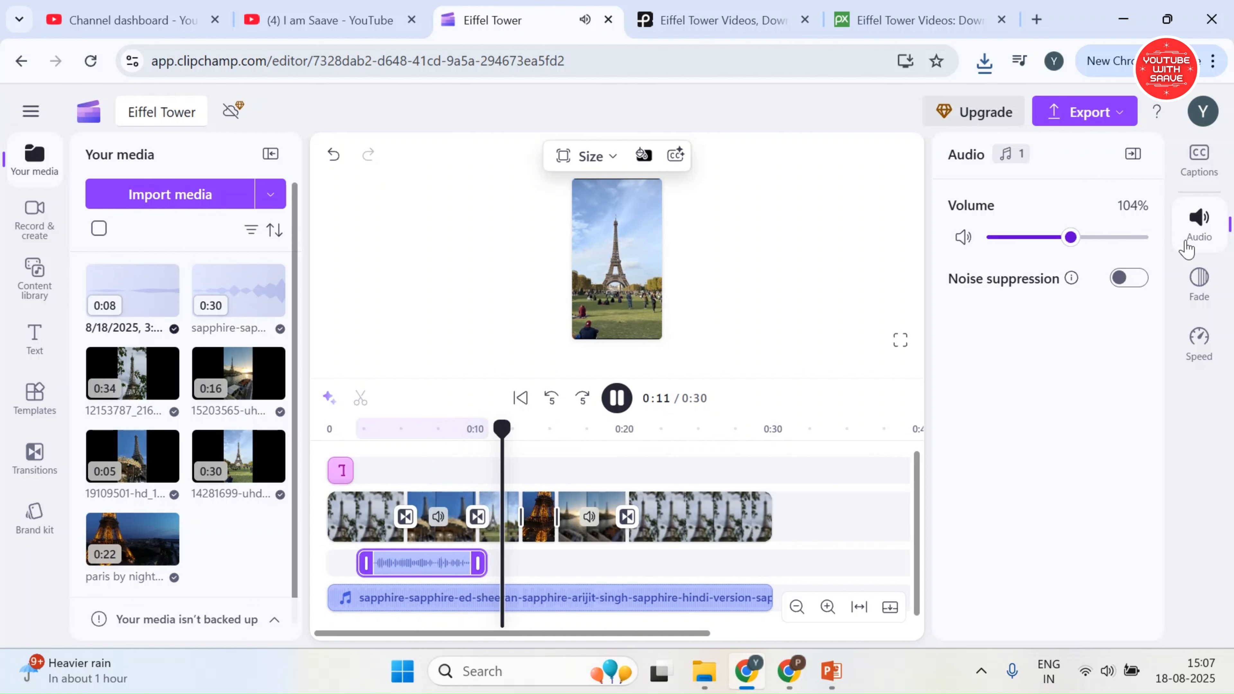
pyautogui.moveTo(1186, 249); pyautogui.dragTo(1156, 238)
pyautogui.click(356, 427)
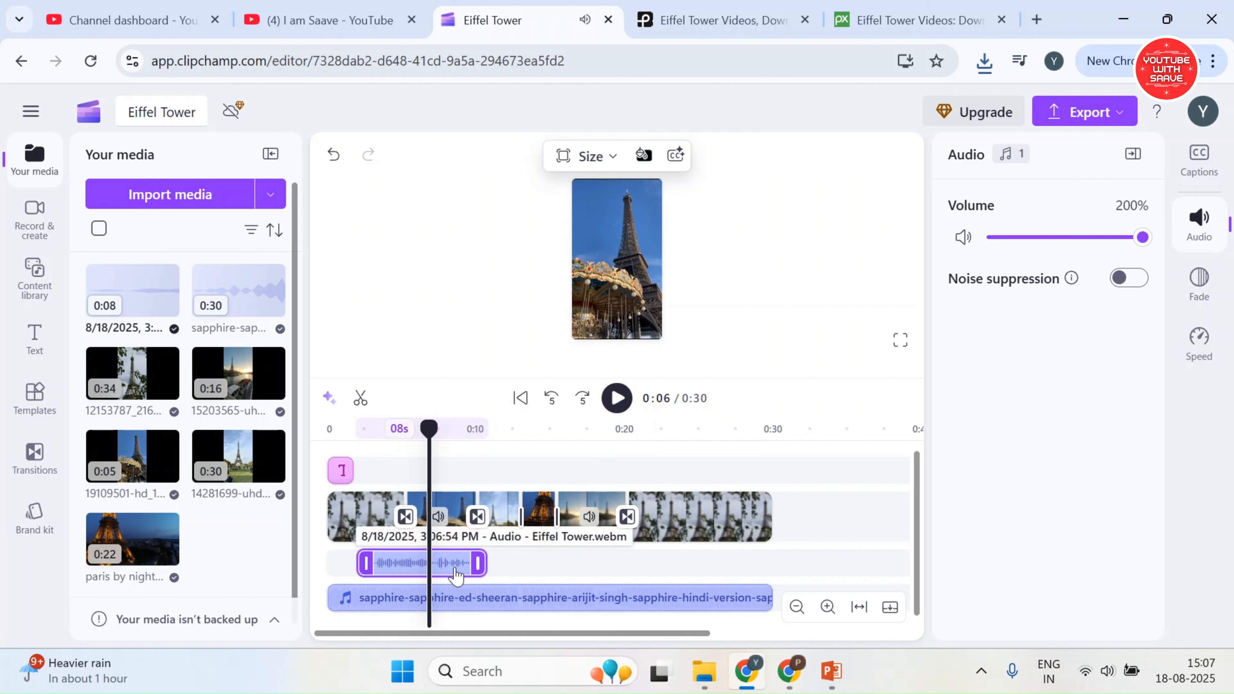
# Generate autocaptions by transcribing the media with the language kept as English (United States)
pyautogui.click(1191, 168)
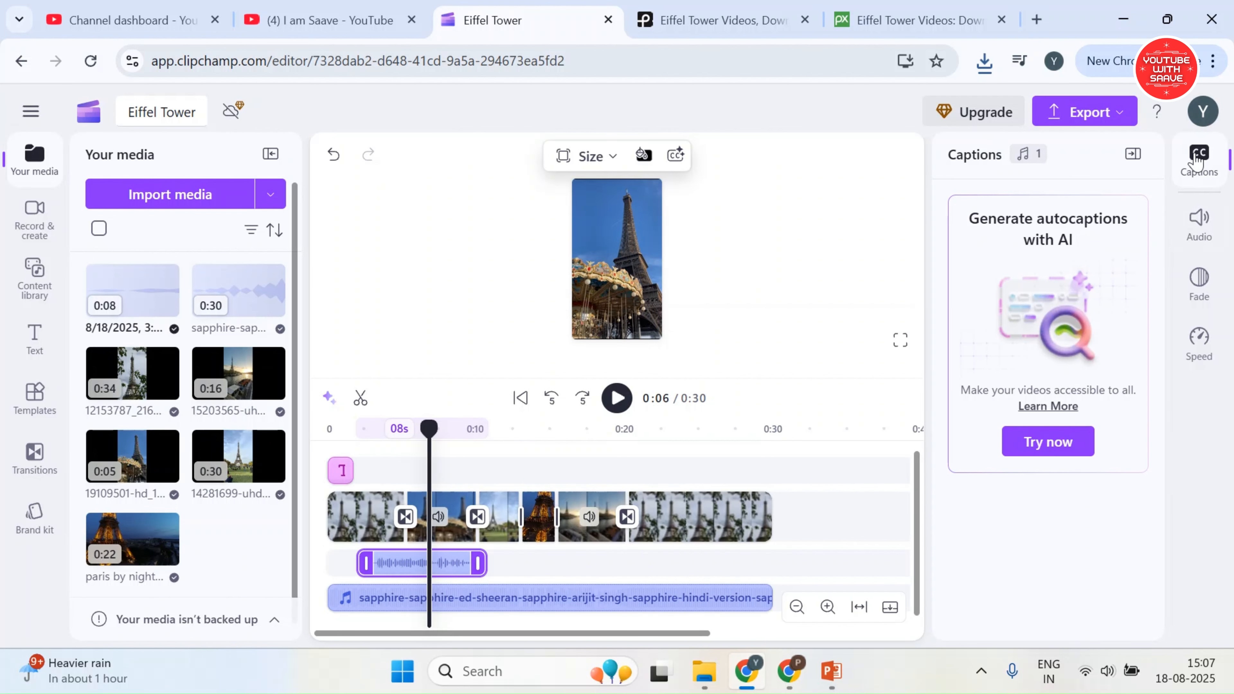
pyautogui.click(1092, 432)
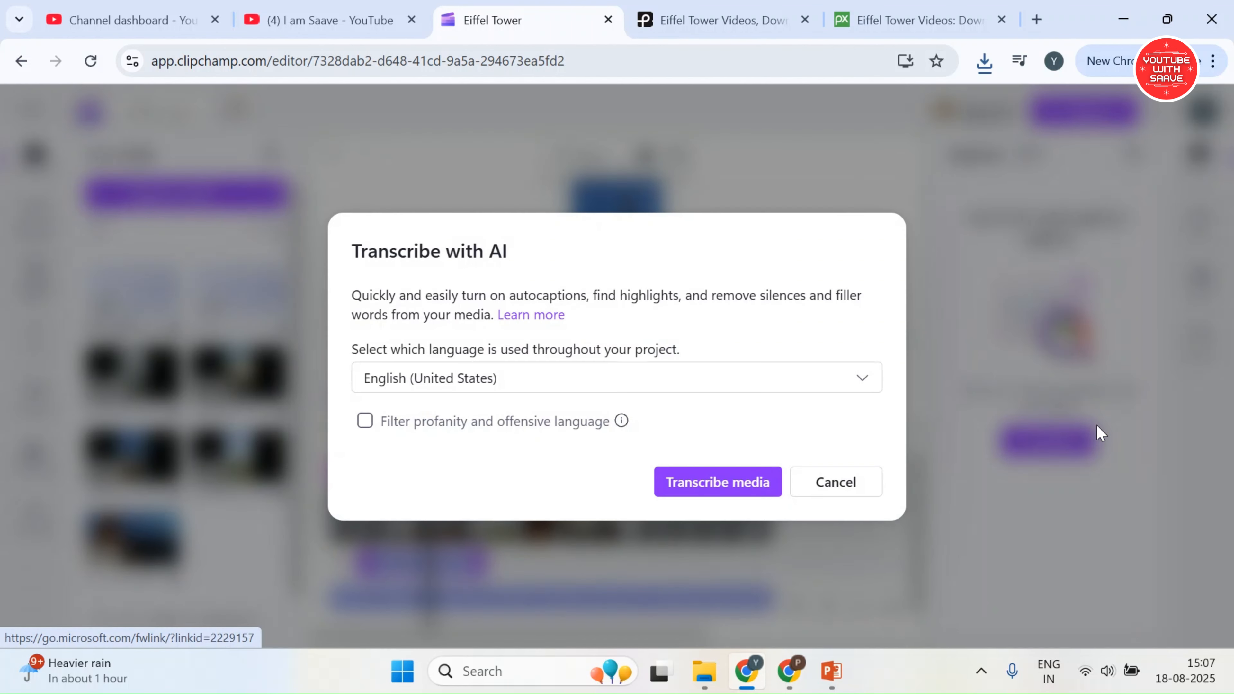
pyautogui.click(589, 383)
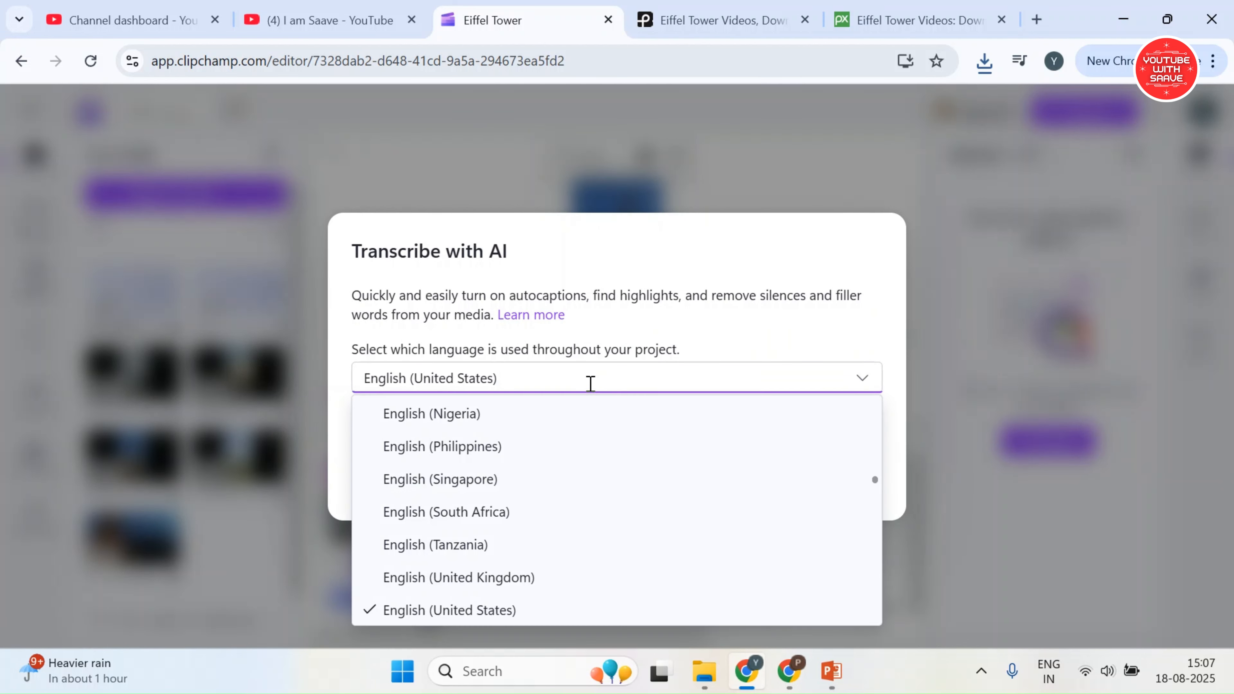
pyautogui.click(590, 384)
pyautogui.click(714, 483)
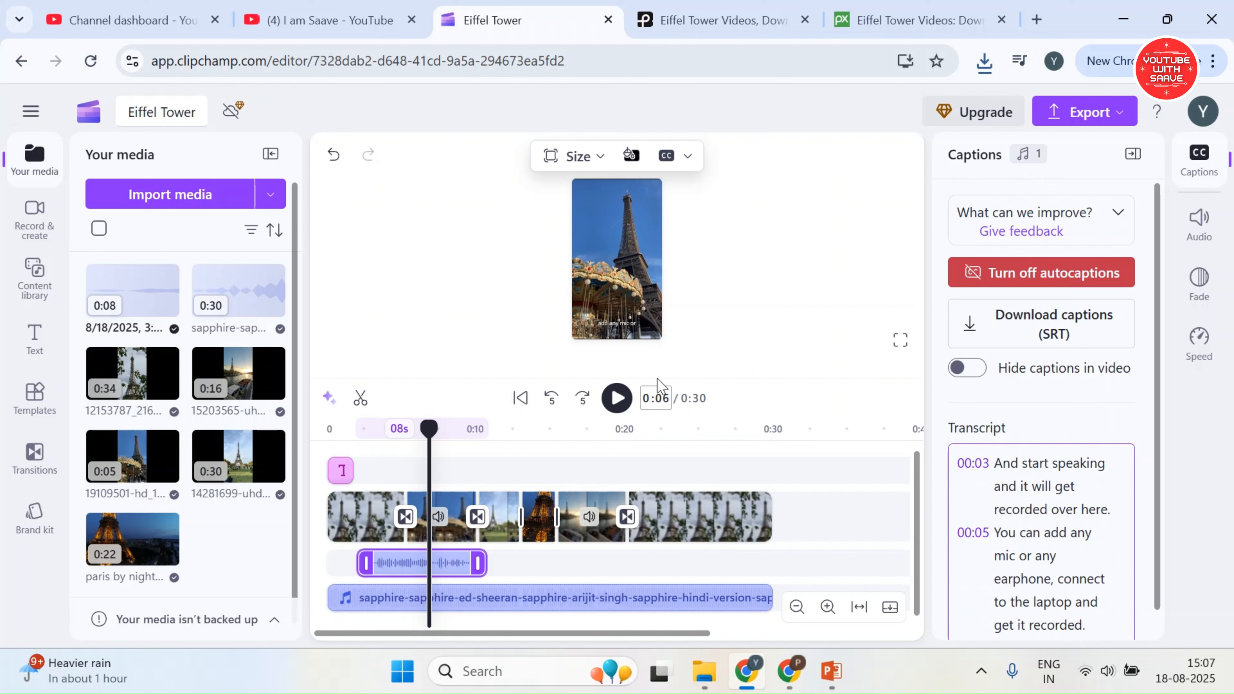
# Check the caption's text formatting options, return to the captions transcript and select the word "will" in the 00:03 line
pyautogui.click(618, 322)
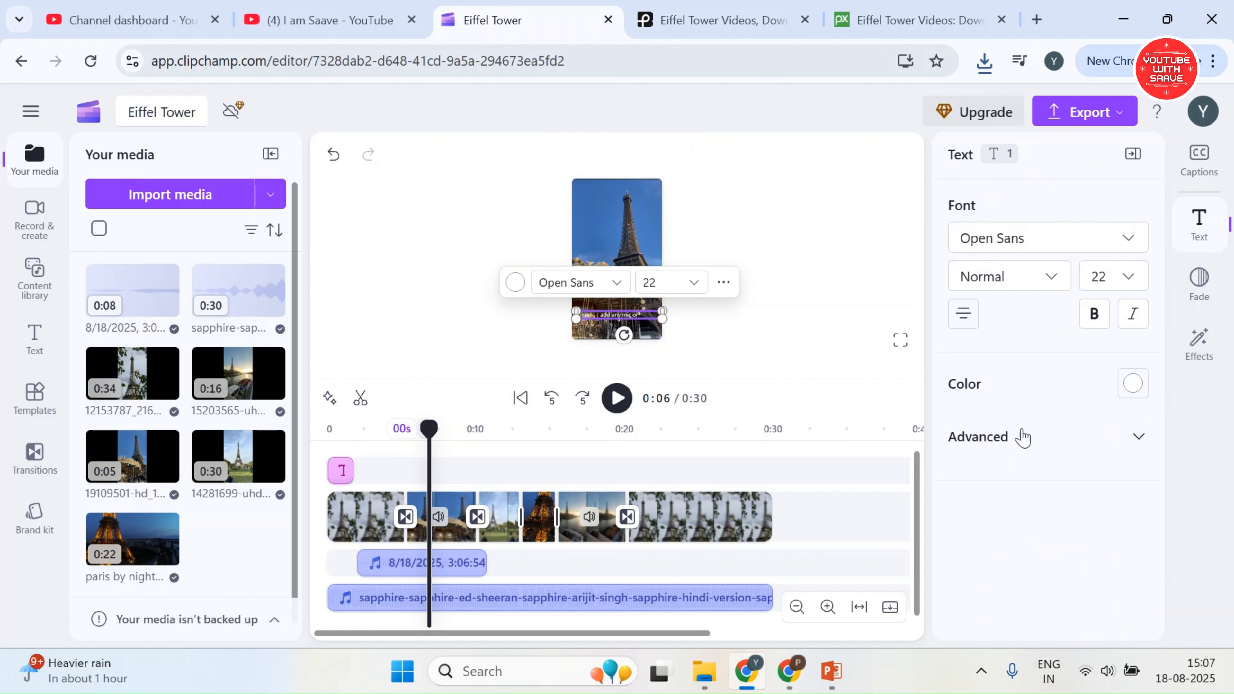
pyautogui.click(1218, 176)
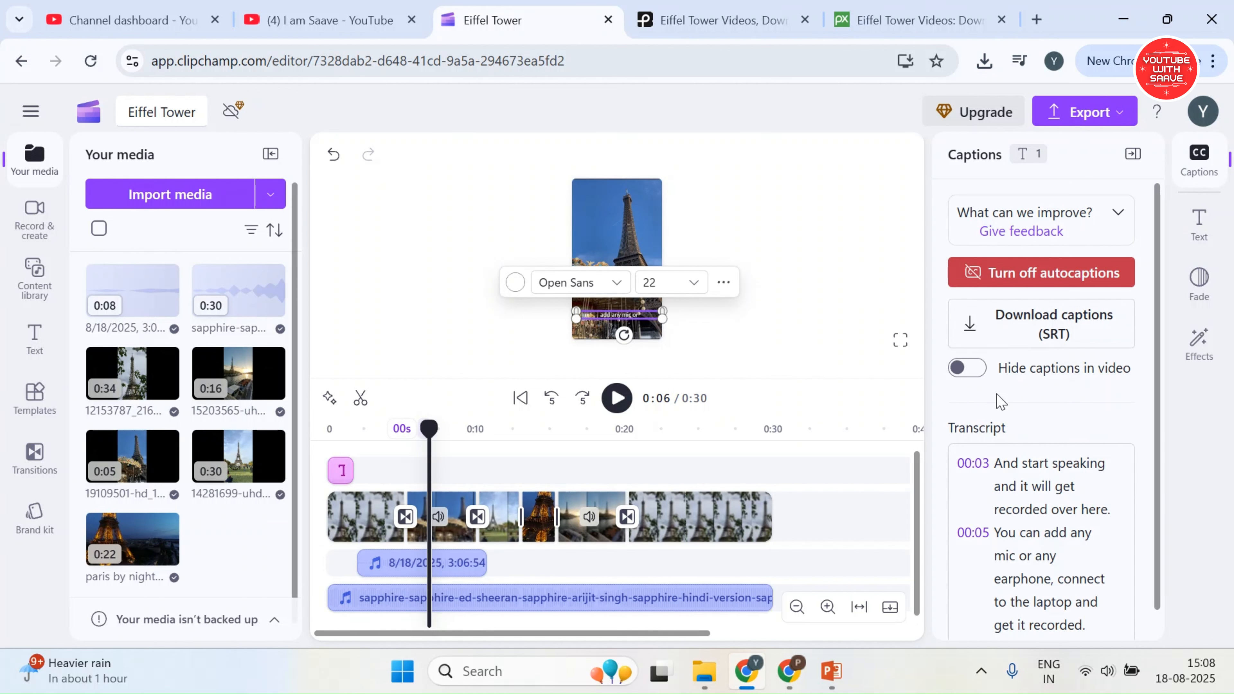
pyautogui.scroll(-1, 1006, 423)
pyautogui.click(1043, 459)
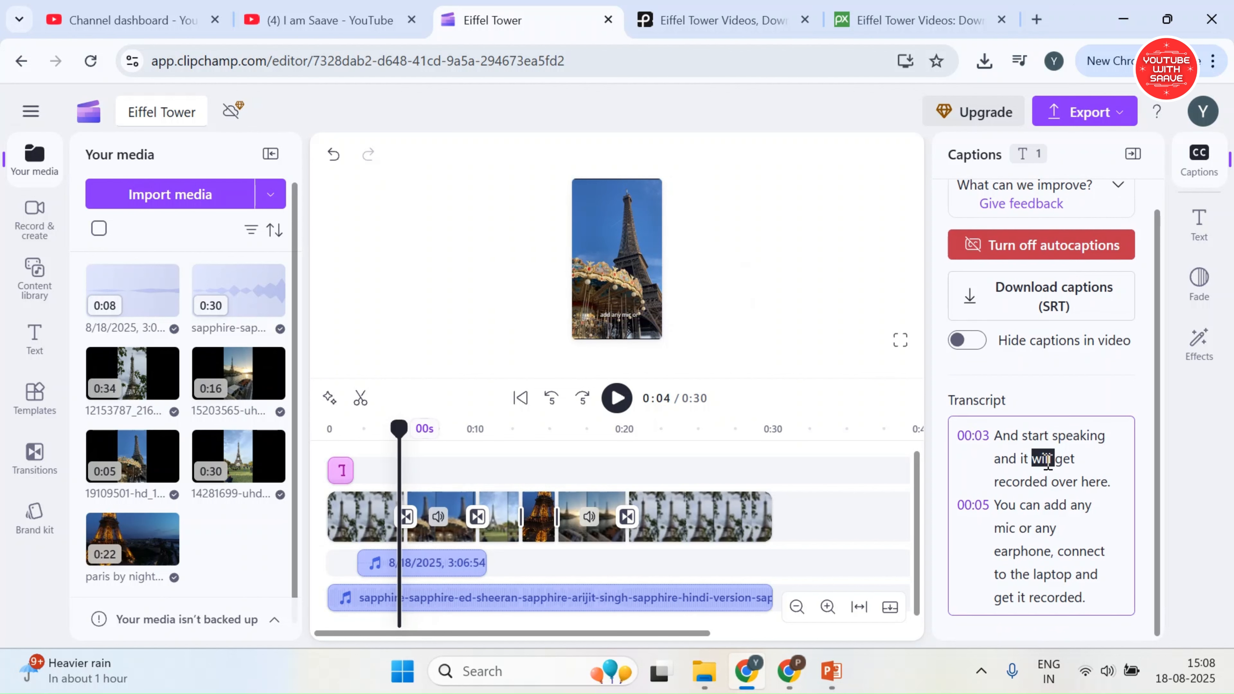